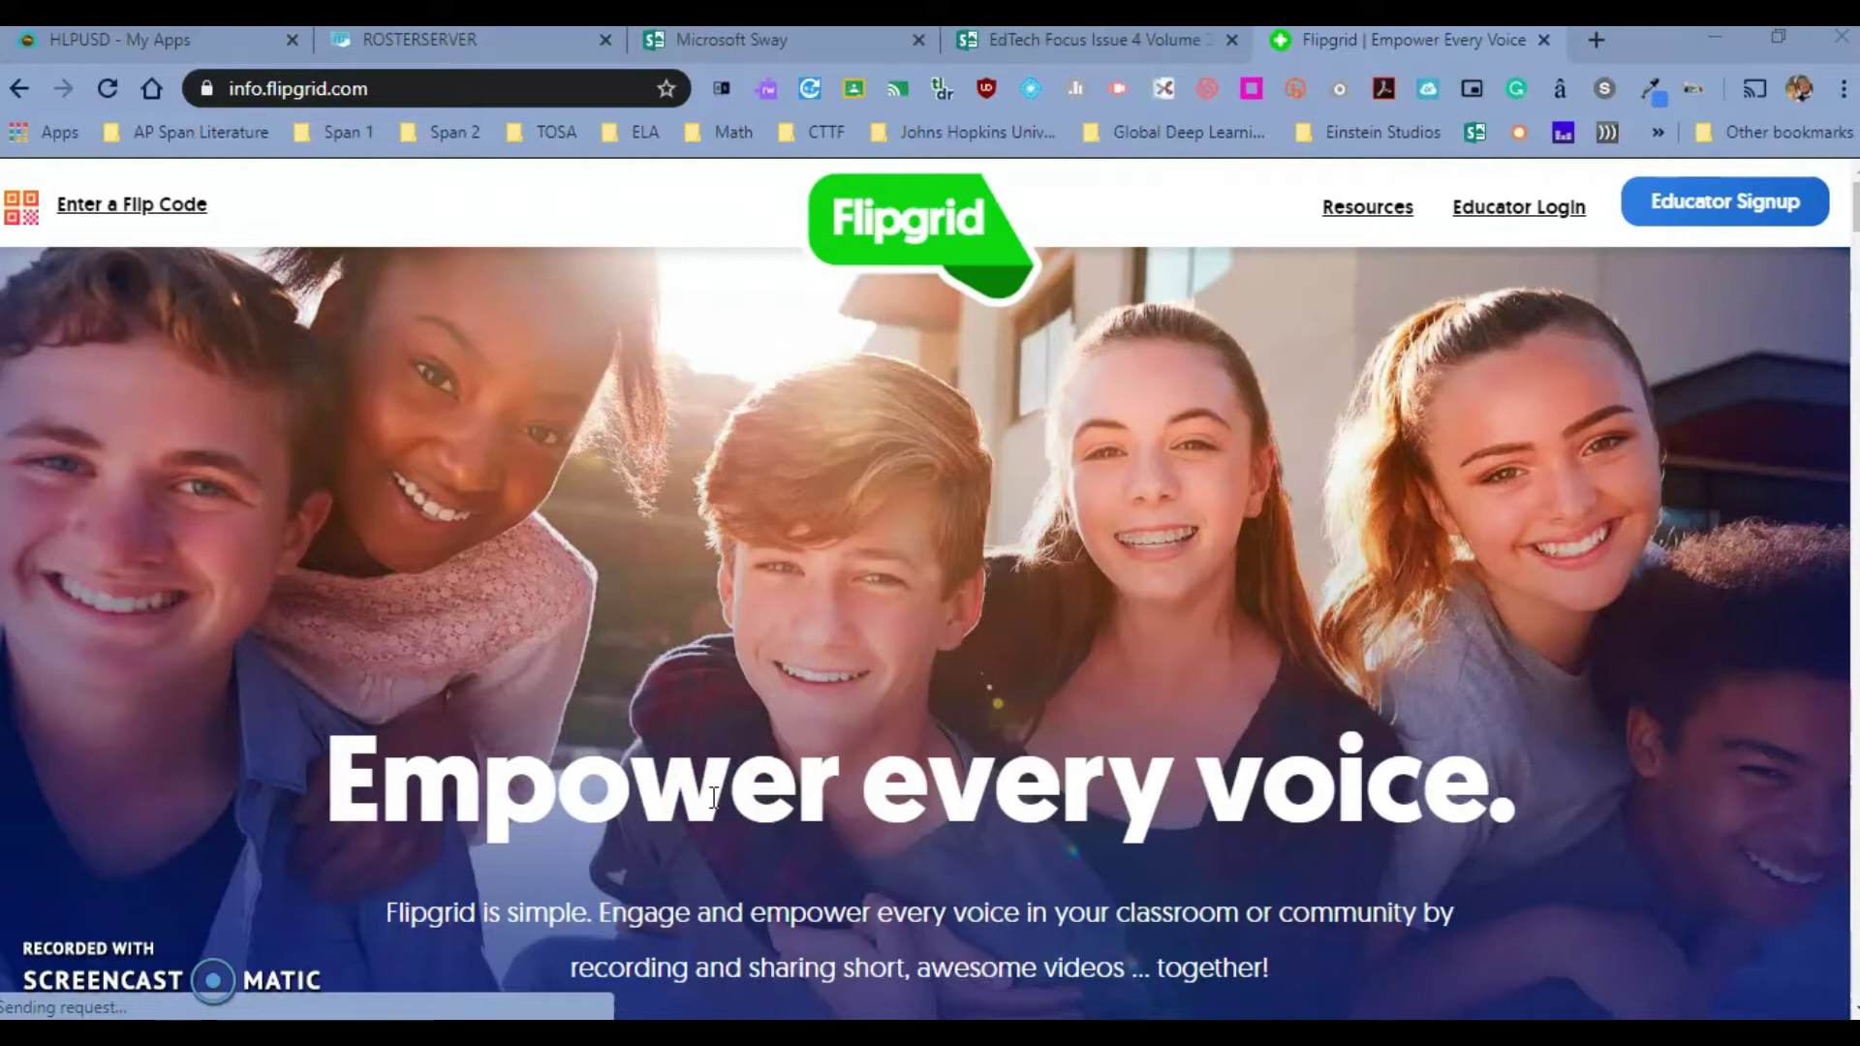
- Go to the educator login page and sign in with the Microsoft account
left_click(802, 702)
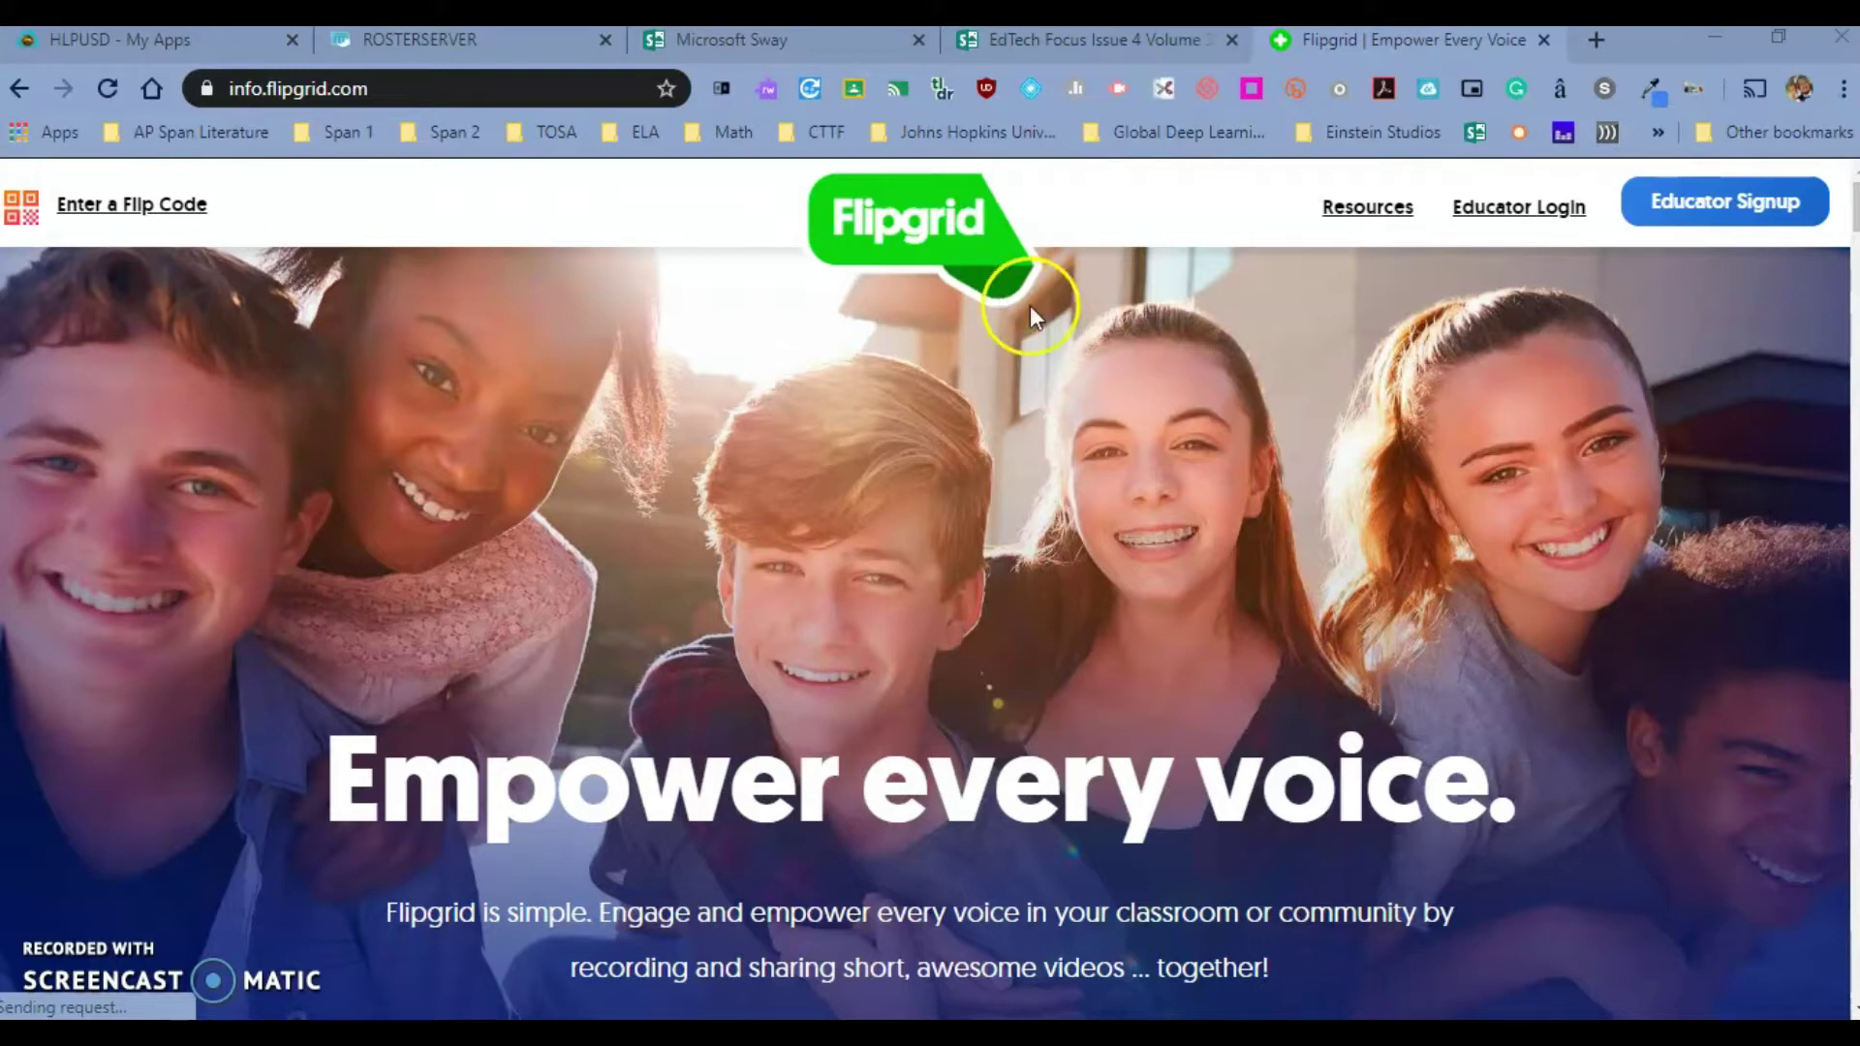
left_click(1517, 227)
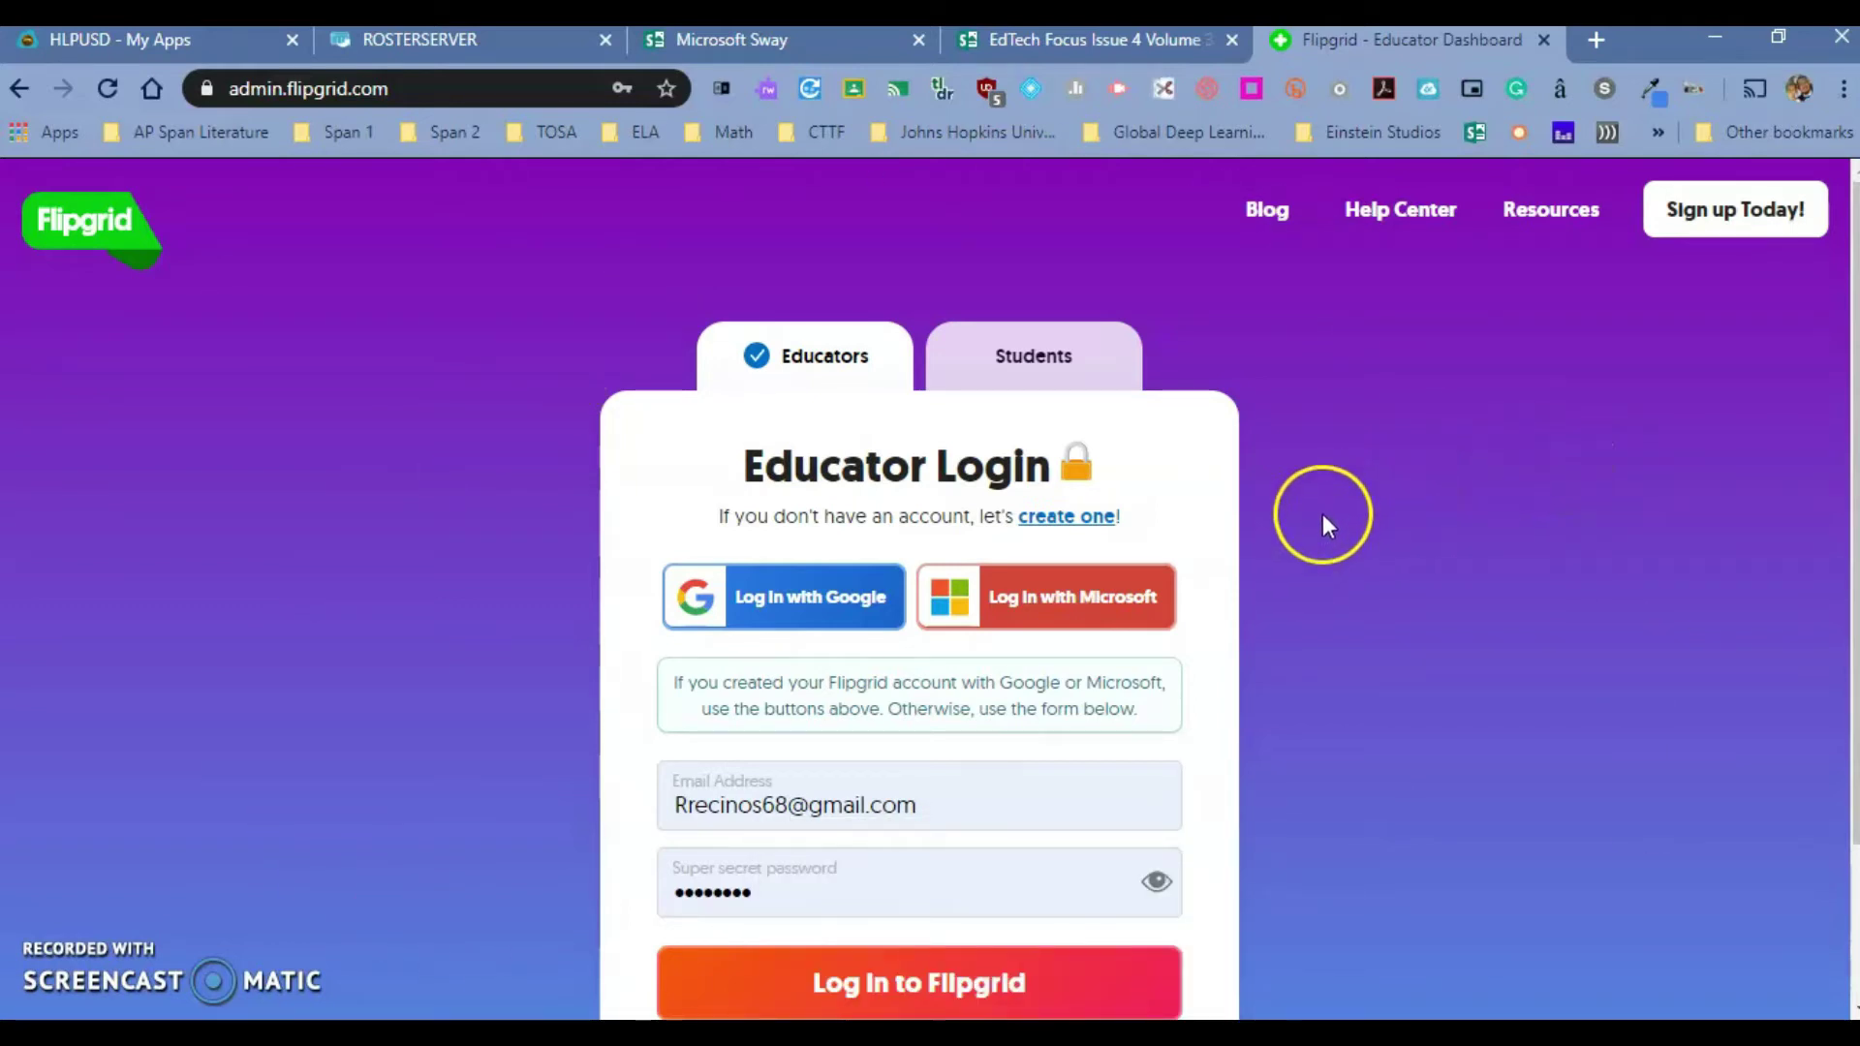
left_click(1077, 603)
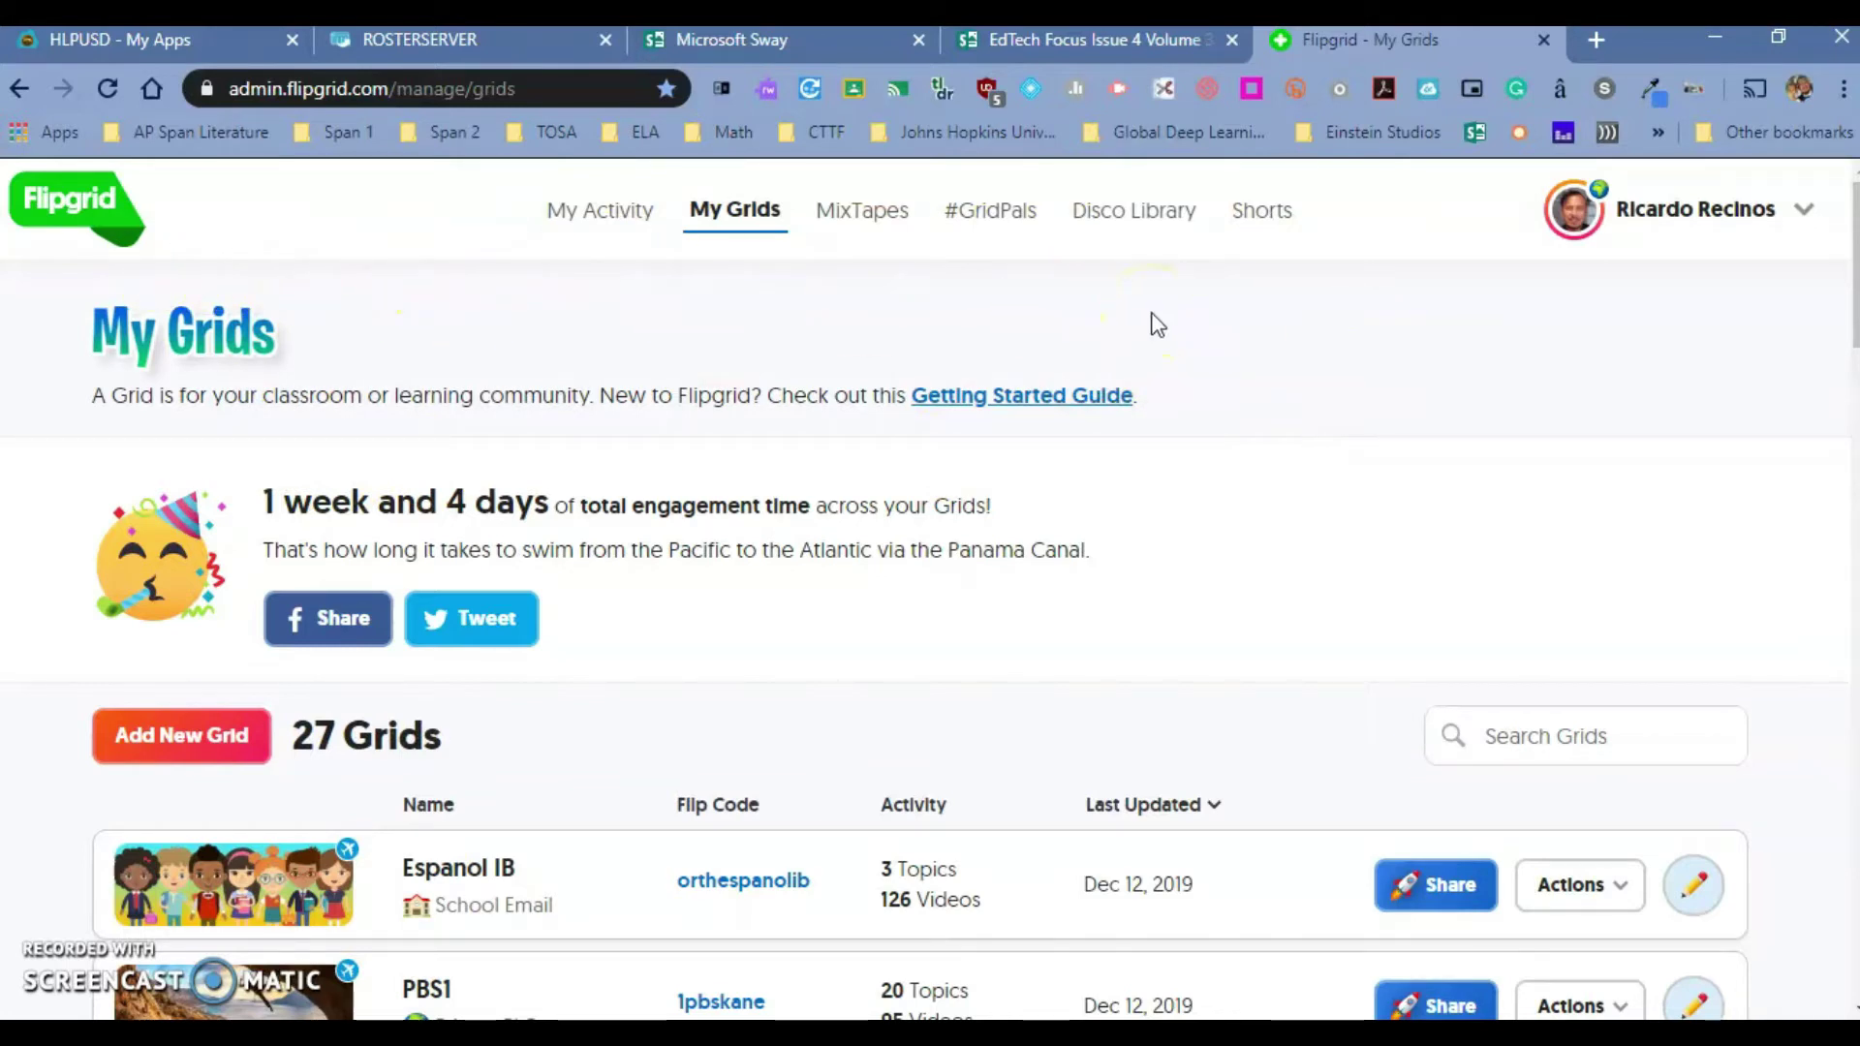
- Look through the list of existing Grids, examining their types, Flip Codes, topics and video activity
scroll(1160, 324, "down", 4)
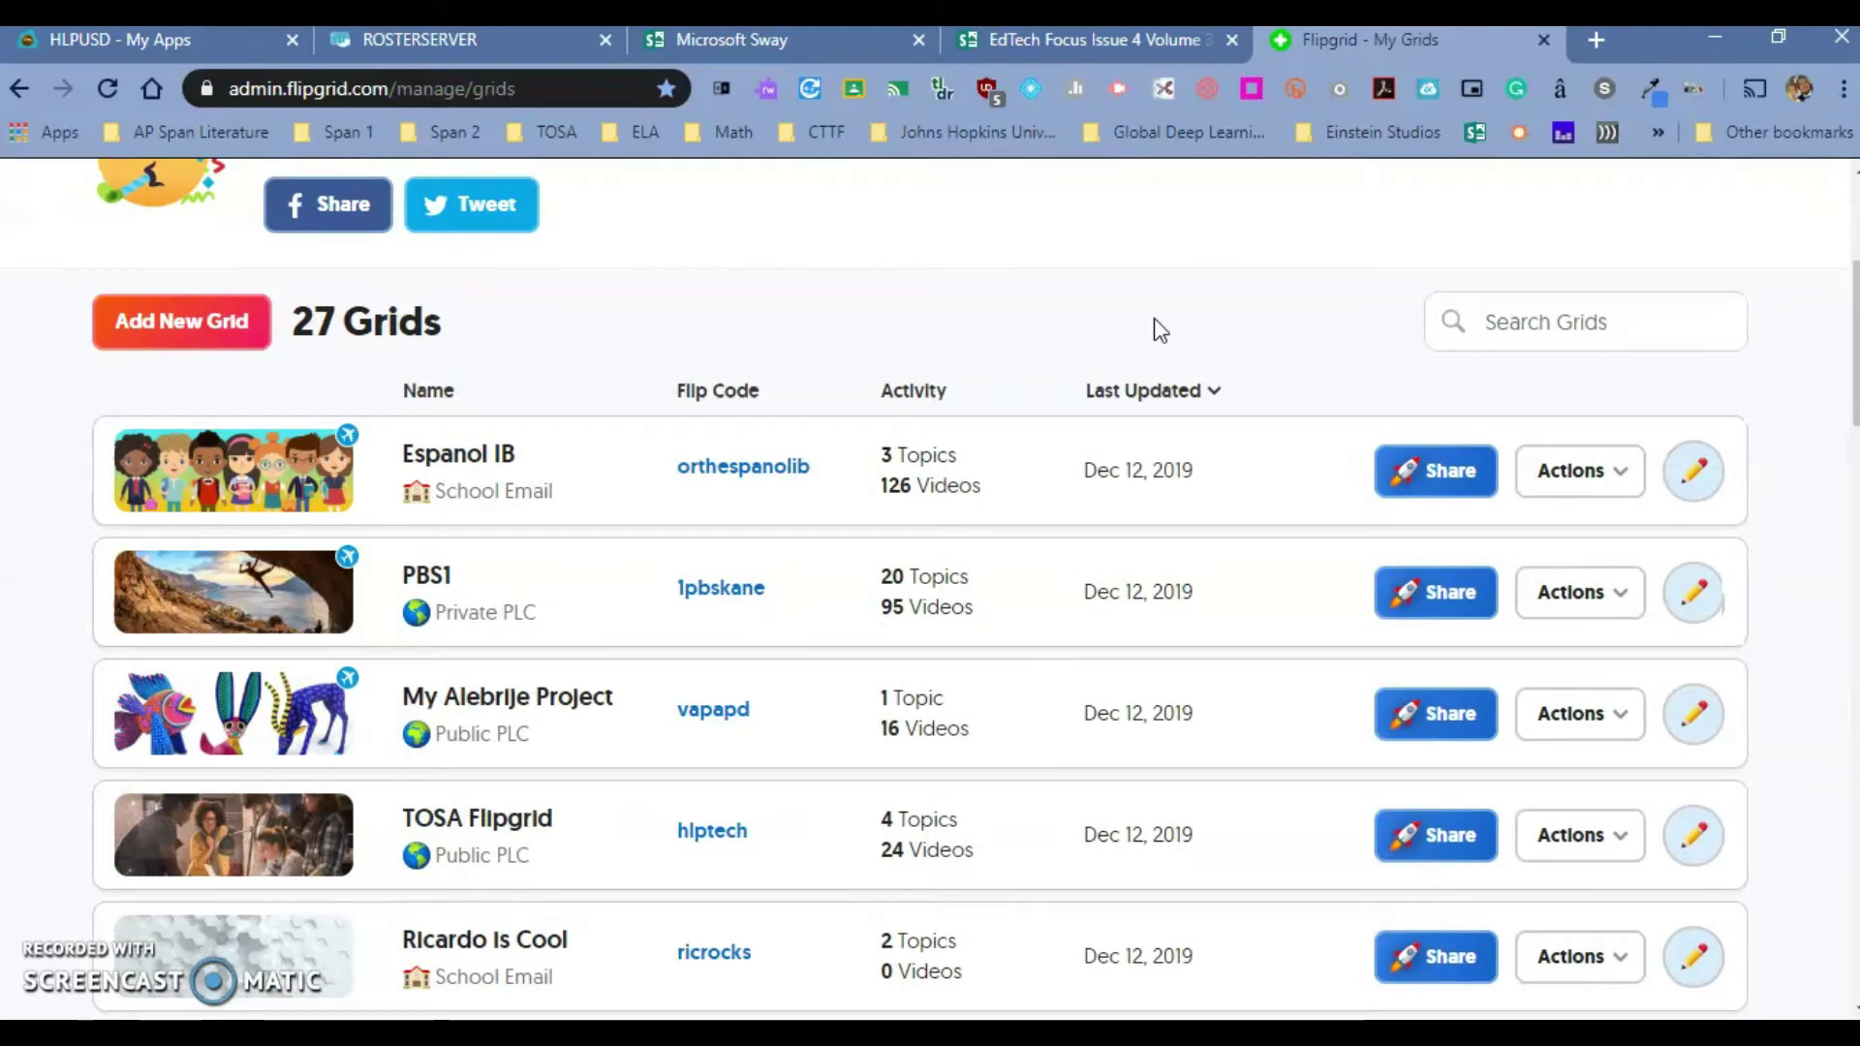
scroll(1158, 329, "down", 6)
scroll(1158, 331, "down", 3)
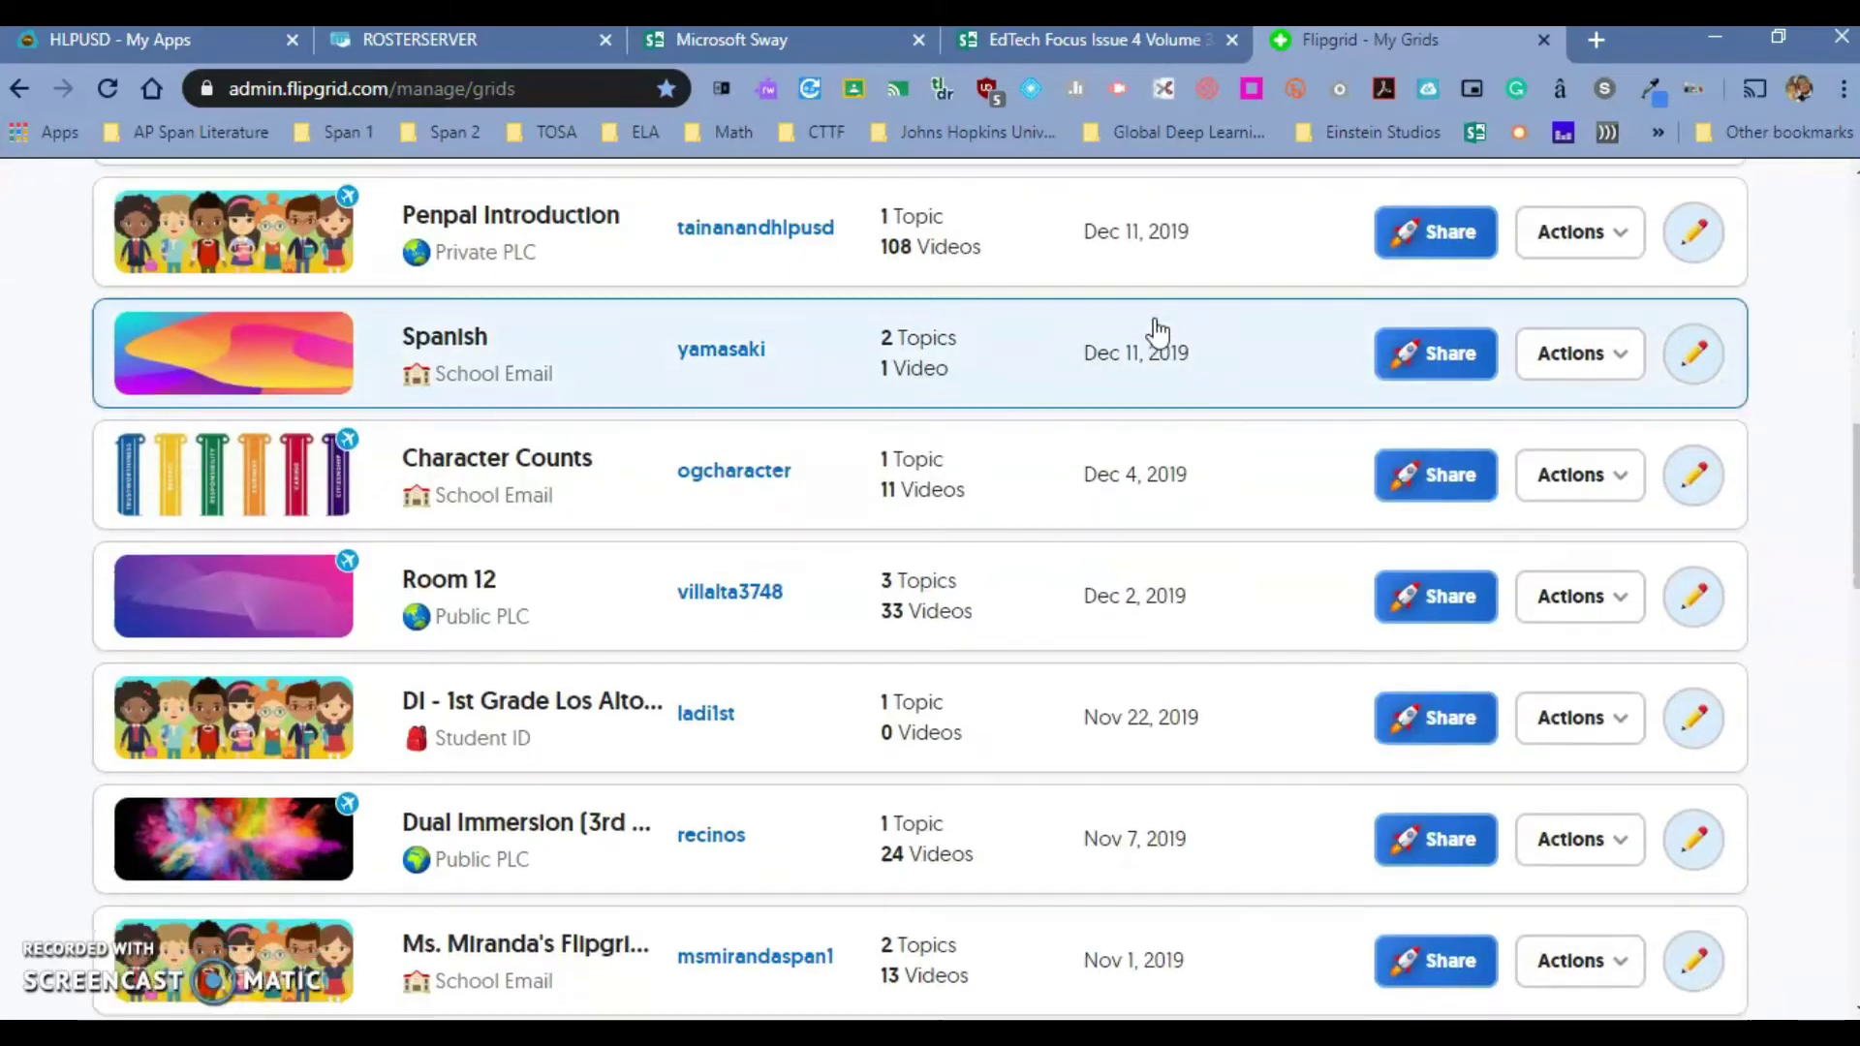
scroll(1157, 331, "down", 1)
scroll(1158, 334, "up", 8)
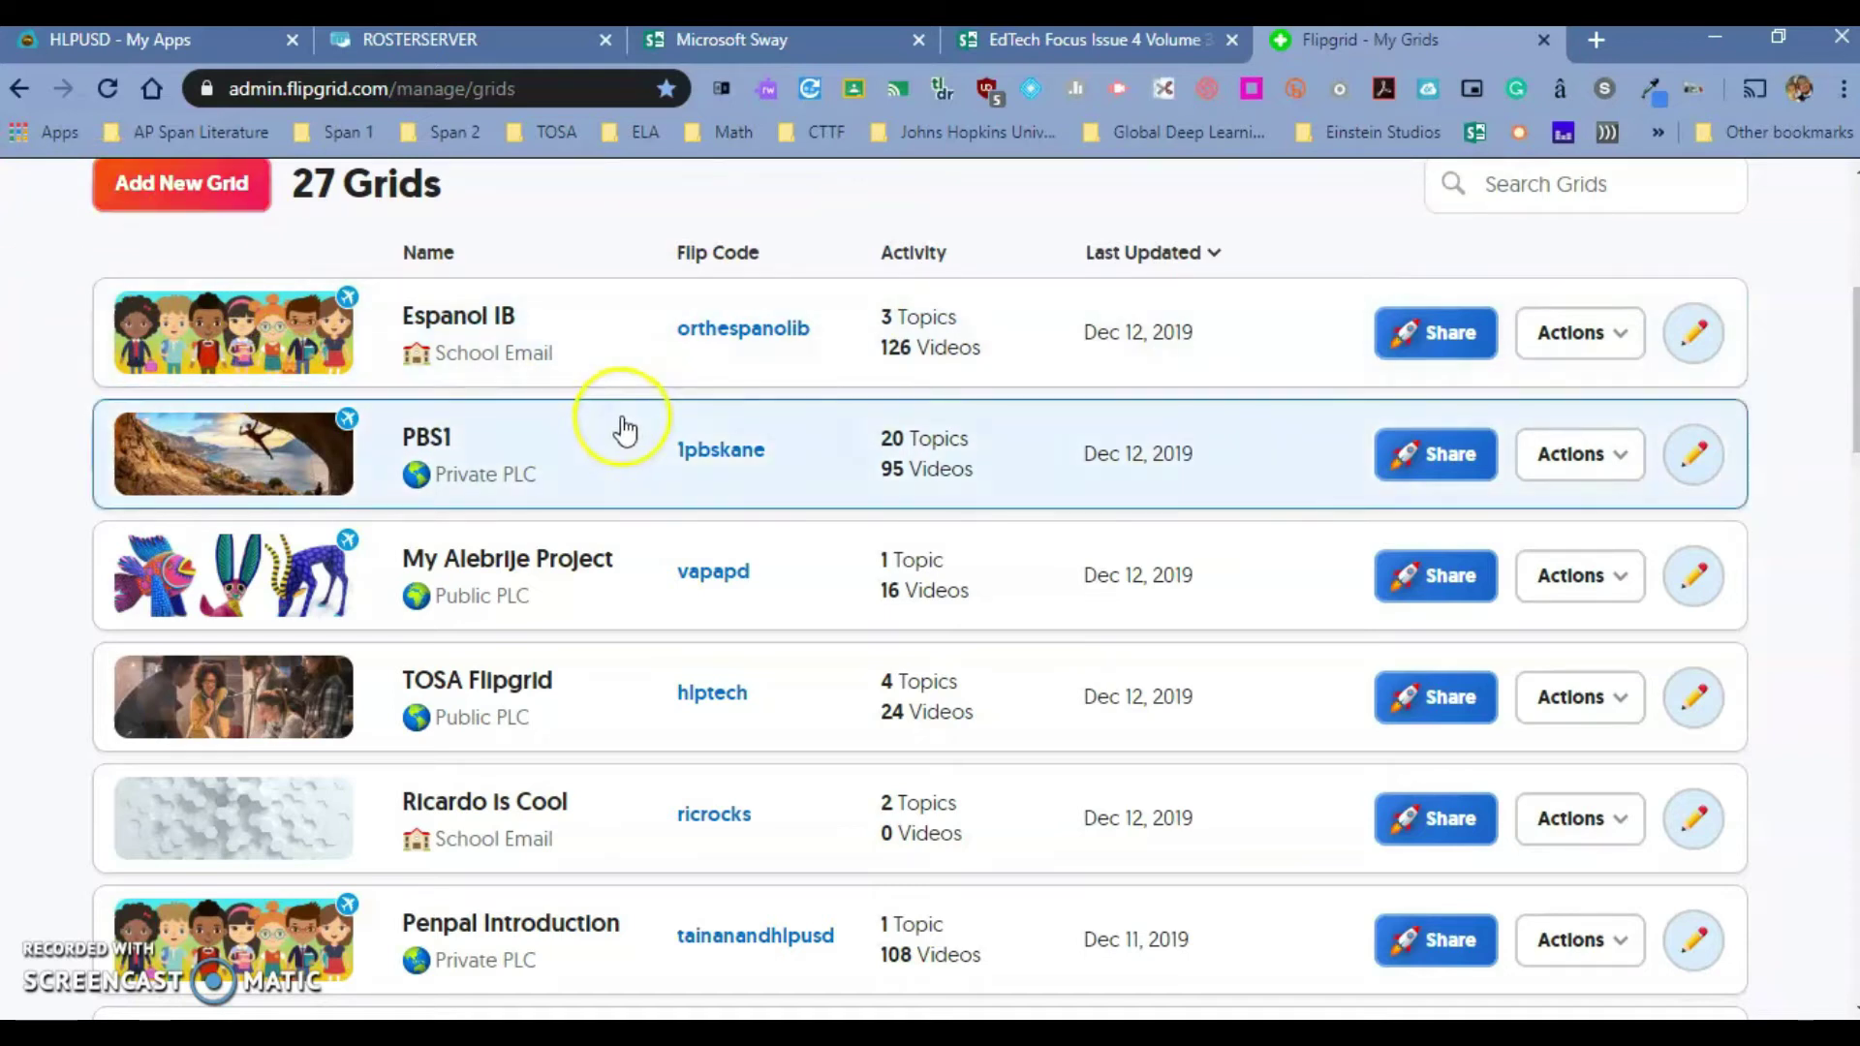
left_click(761, 382)
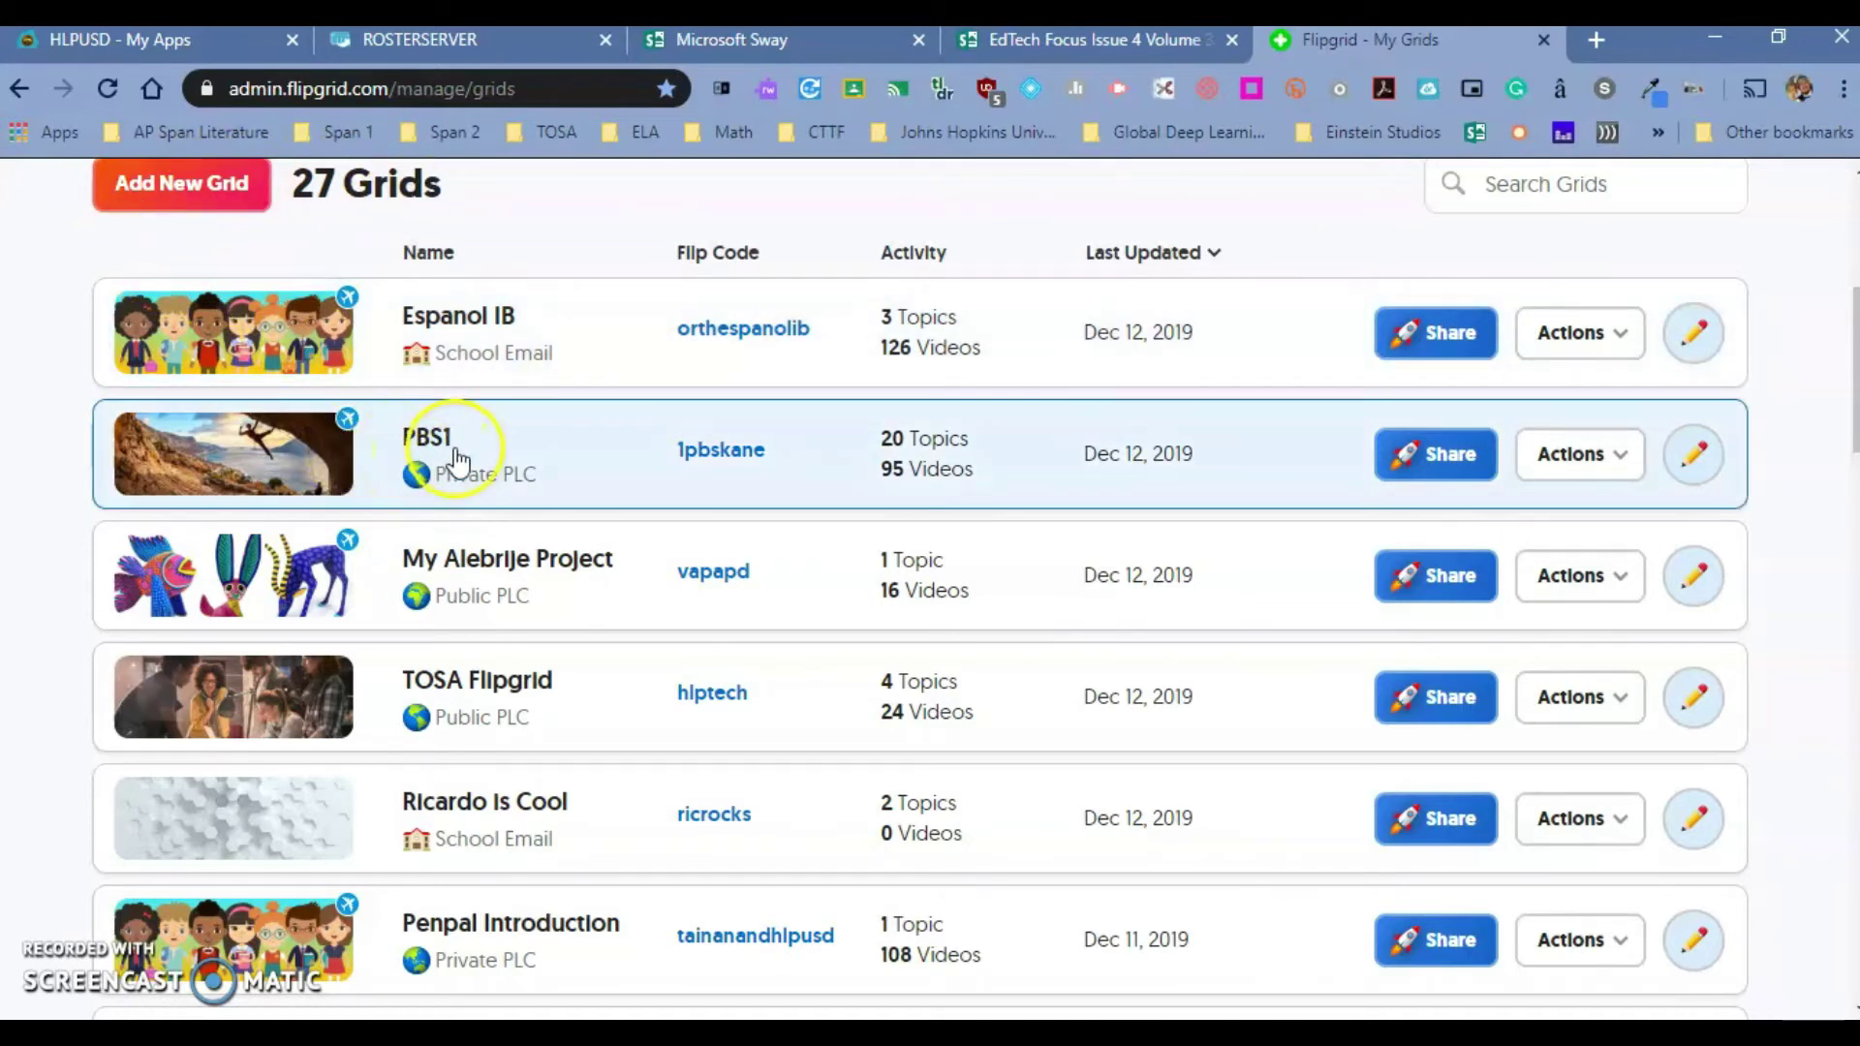
scroll(461, 455, "down", 7)
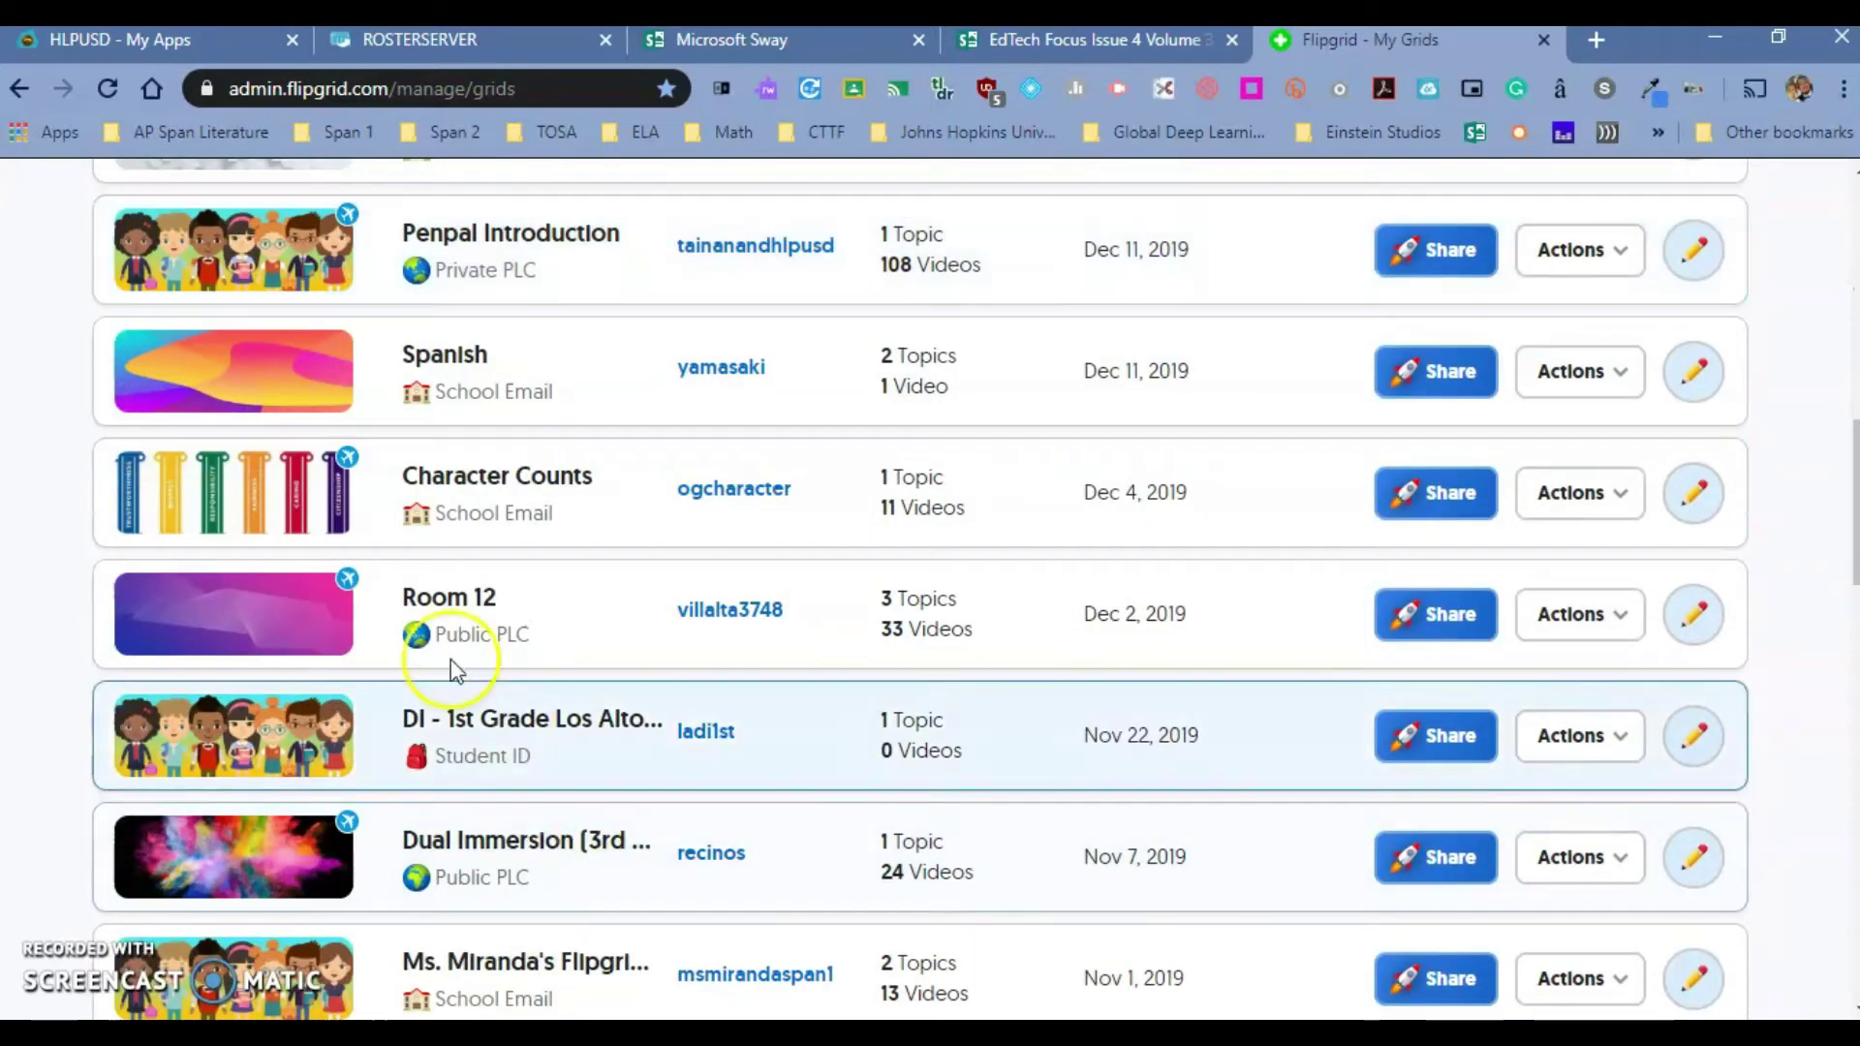
scroll(523, 669, "down", 3)
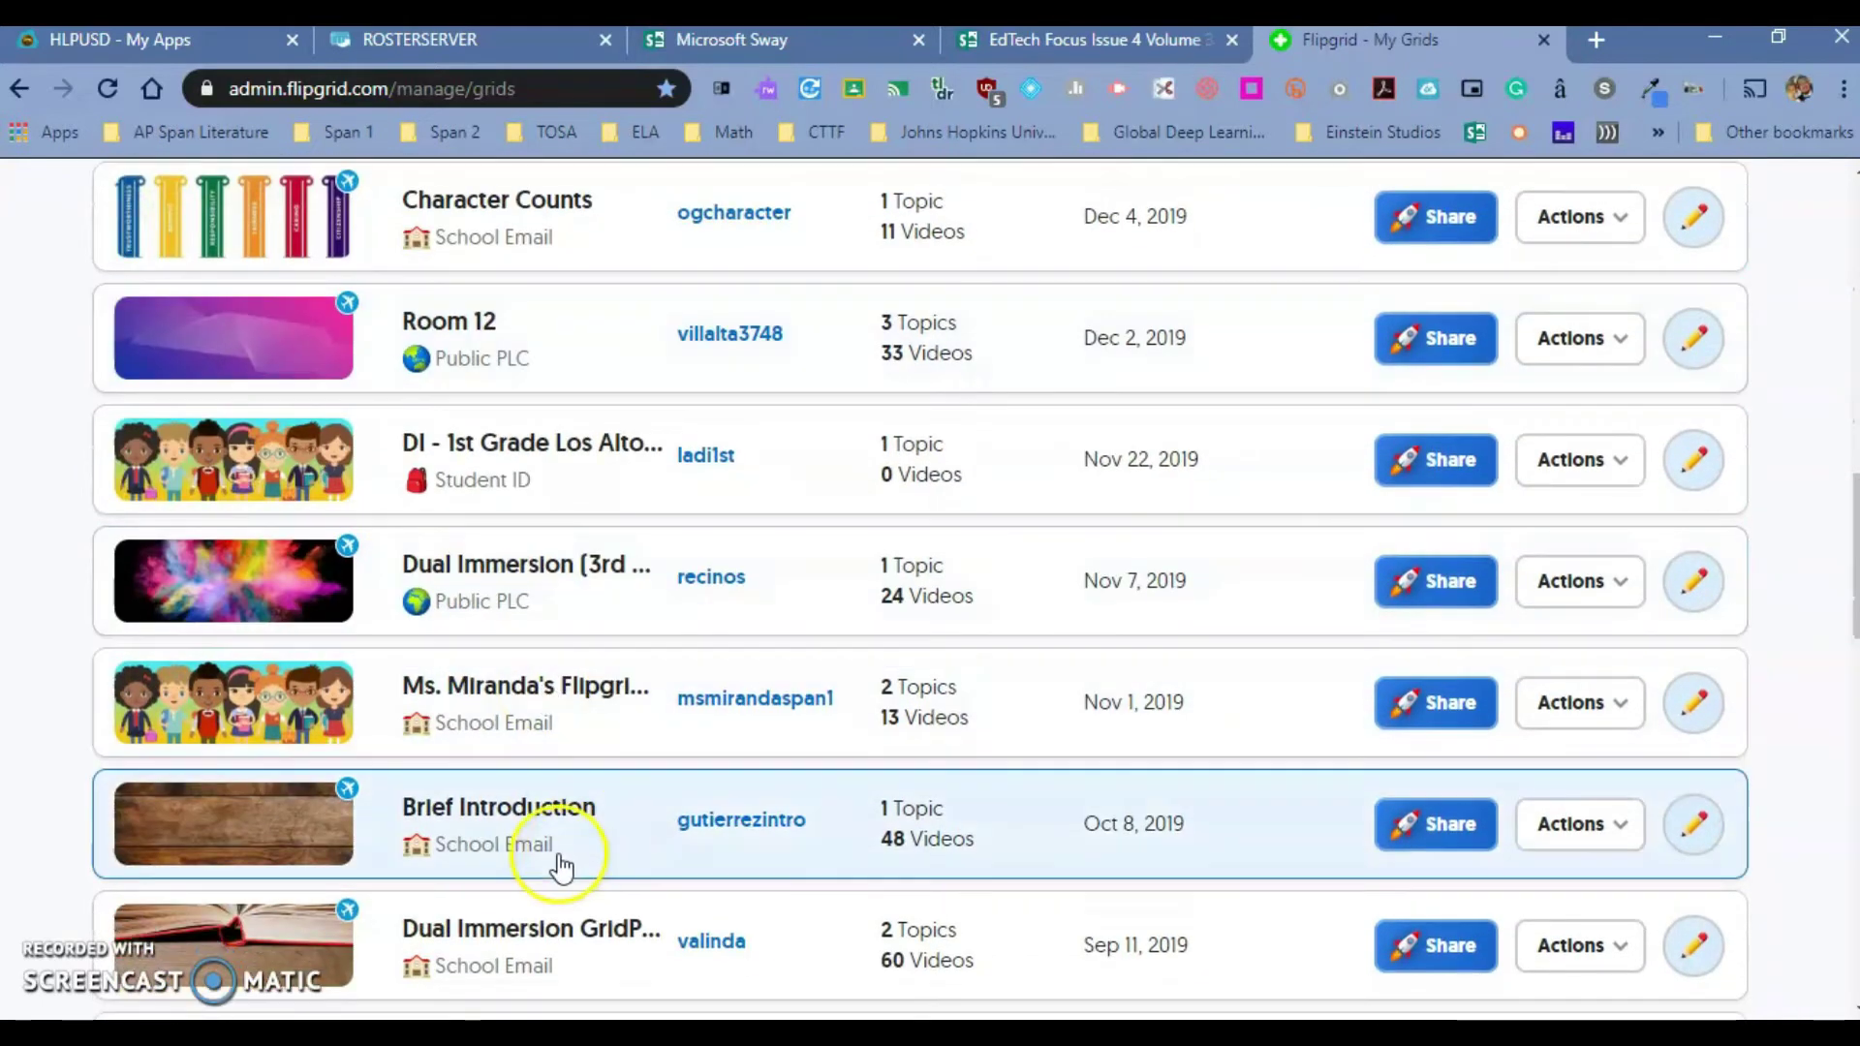
scroll(560, 865, "down", 4)
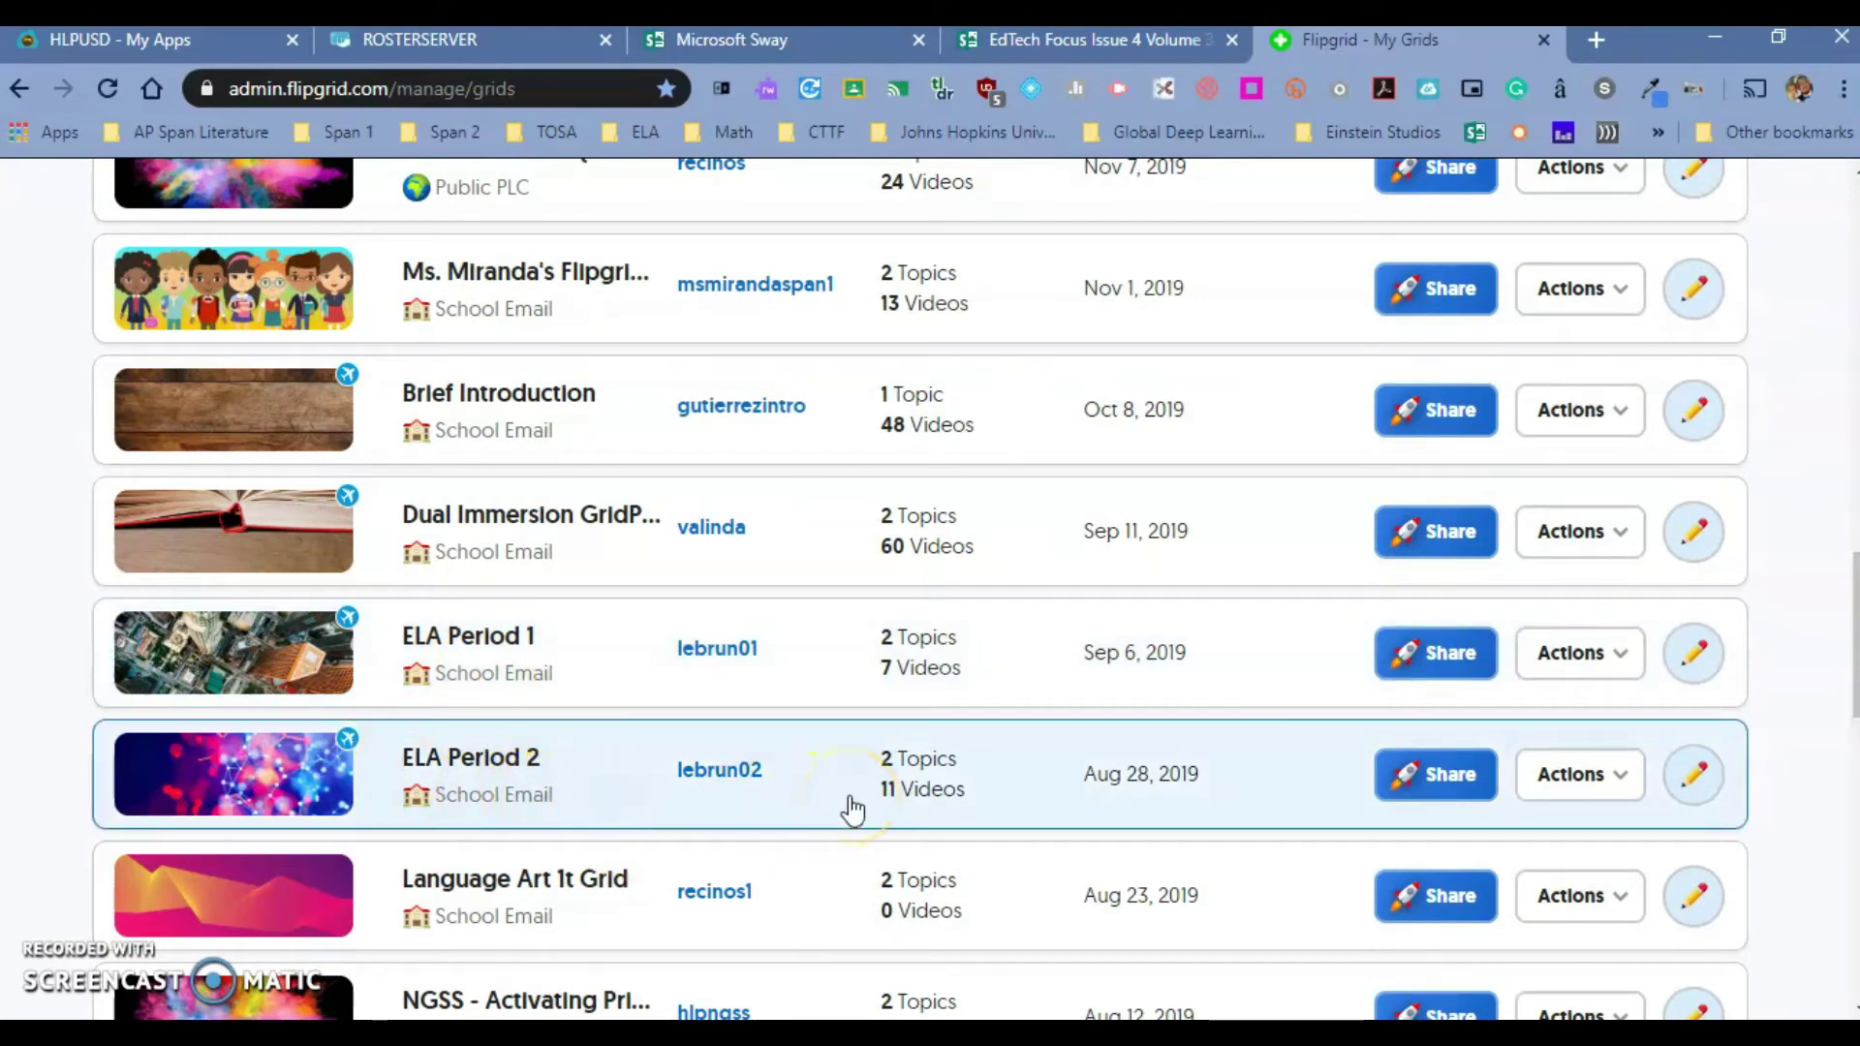
scroll(818, 788, "up", 15)
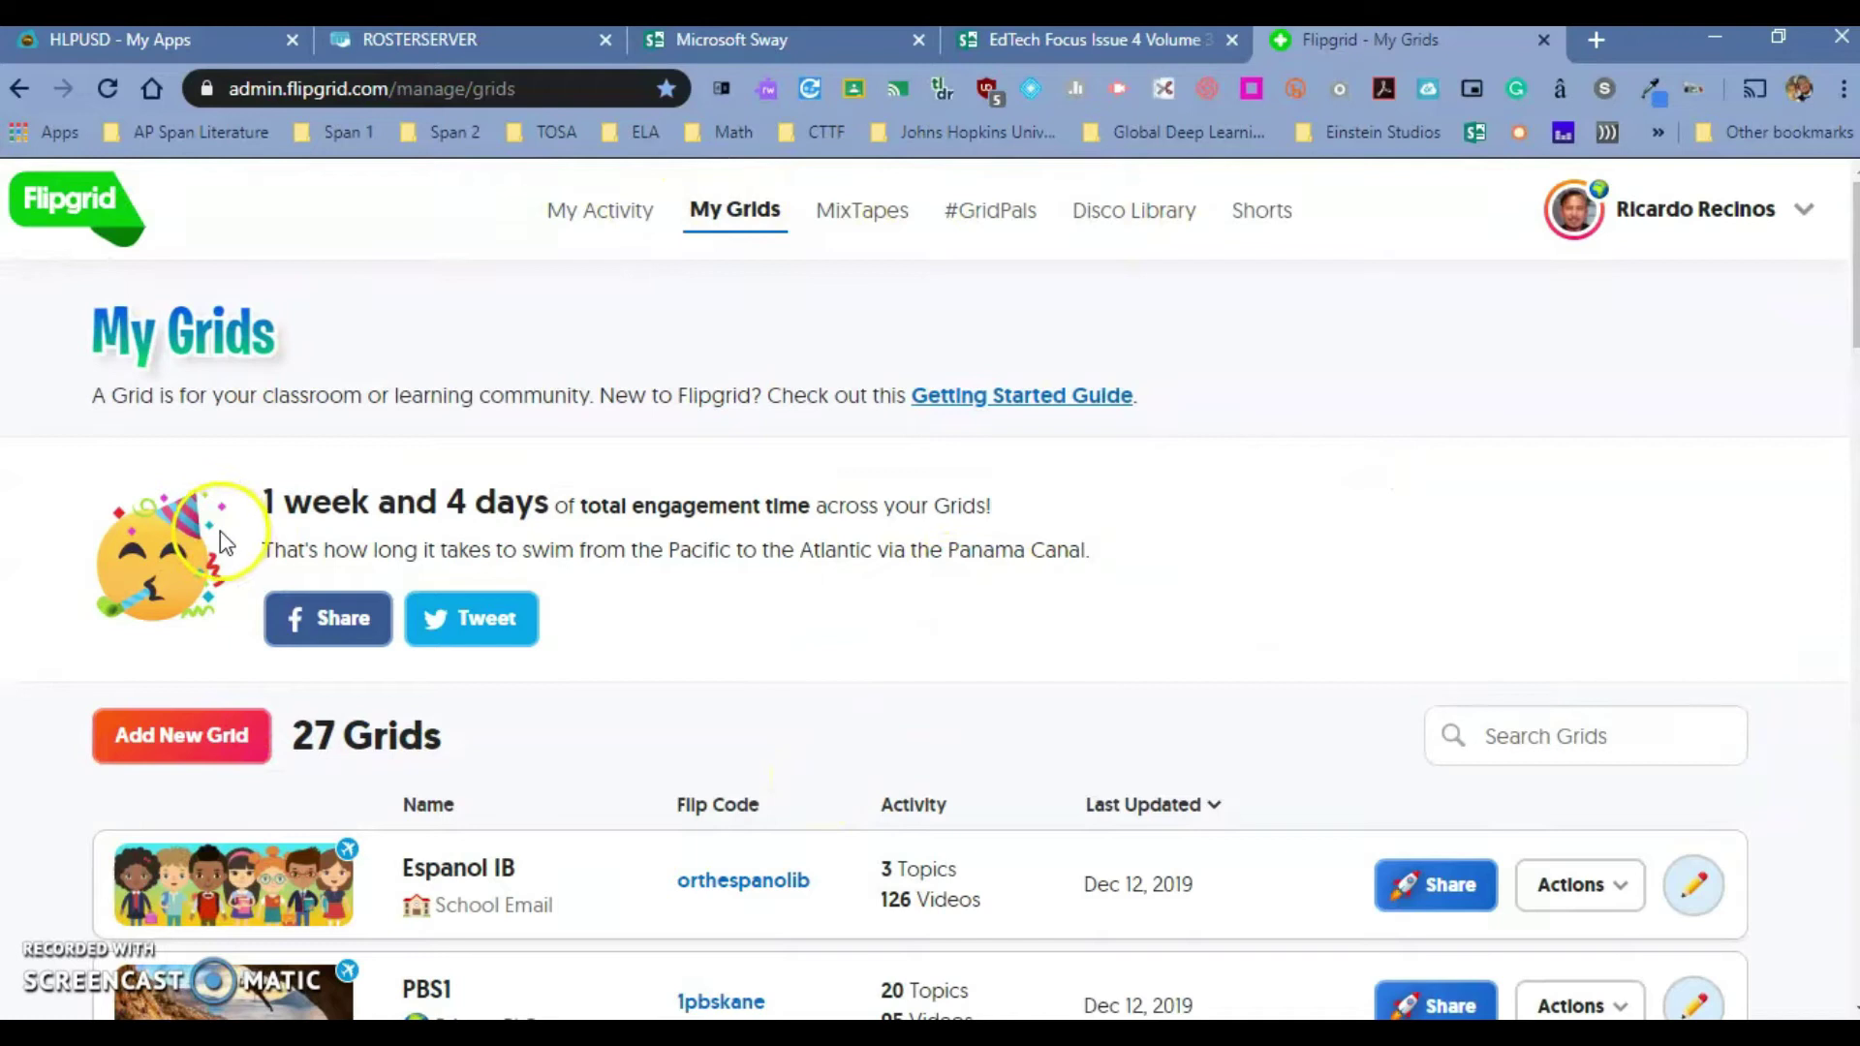
- Start a new Grid and name it "Spanish 1st Period"
left_click(174, 763)
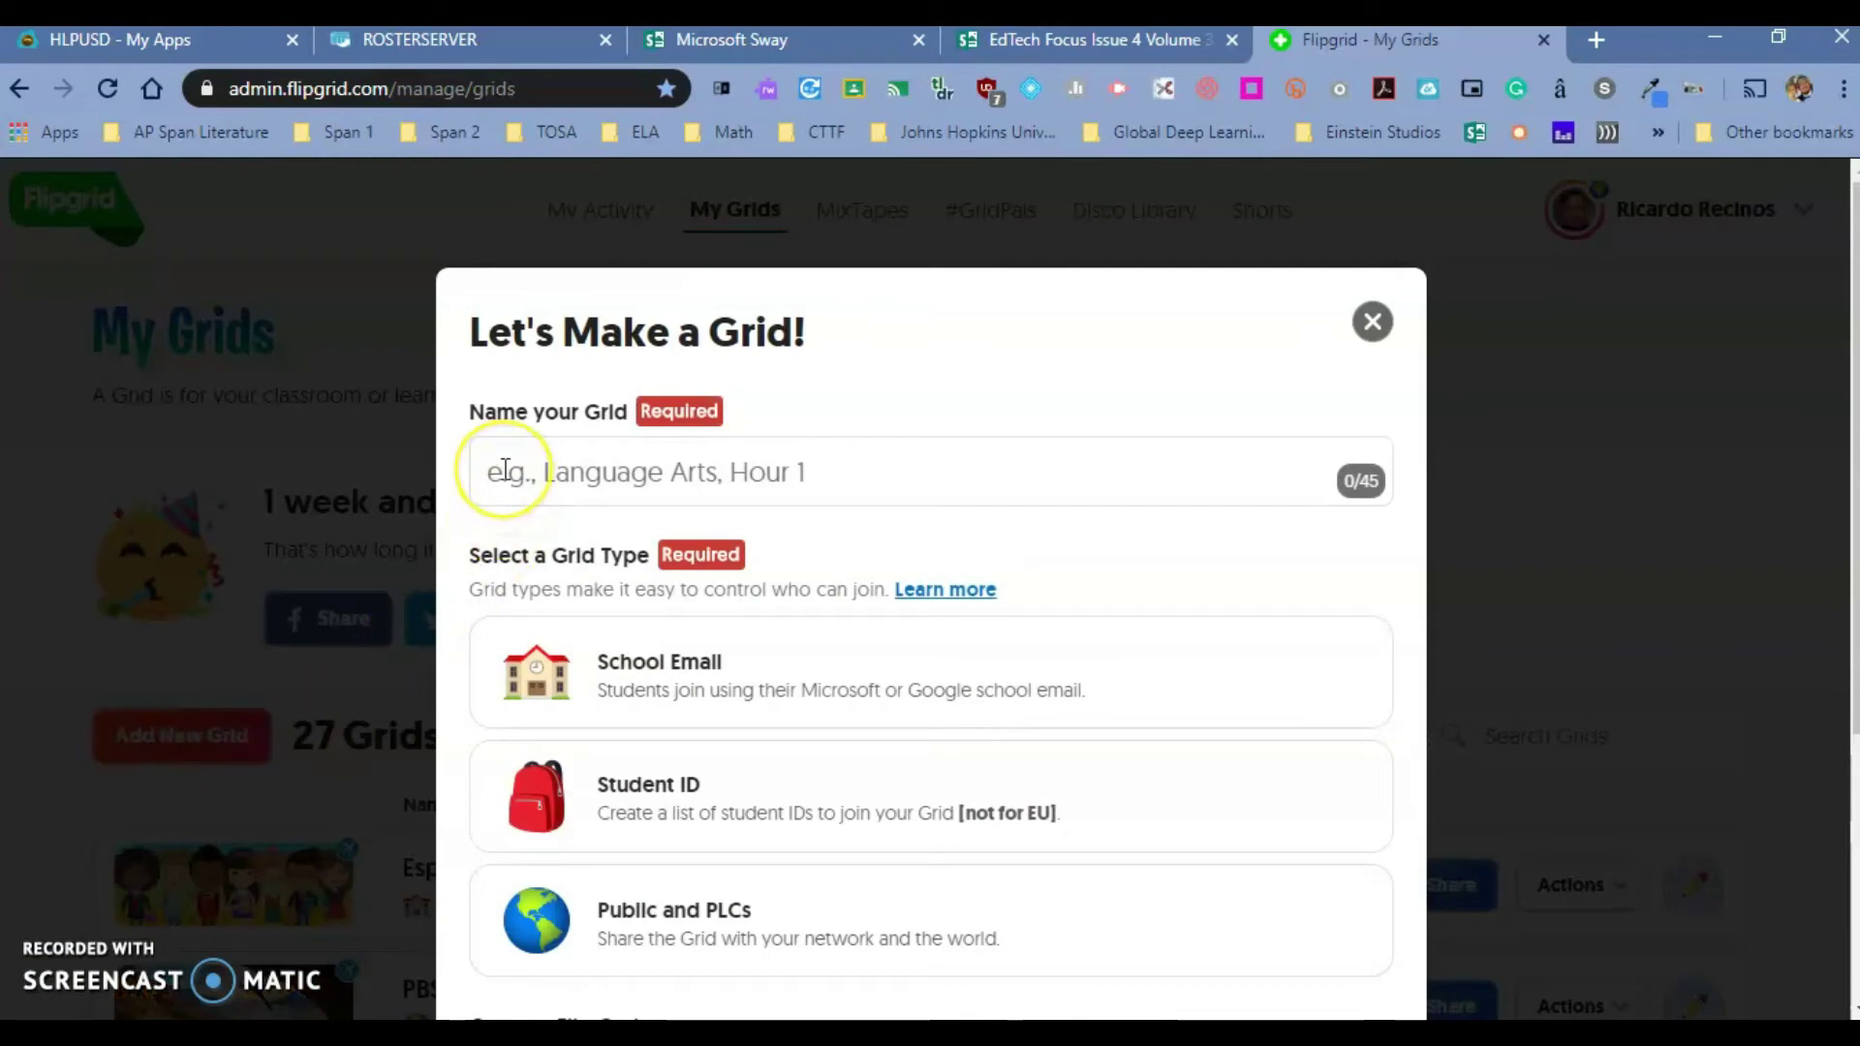
left_click(683, 470)
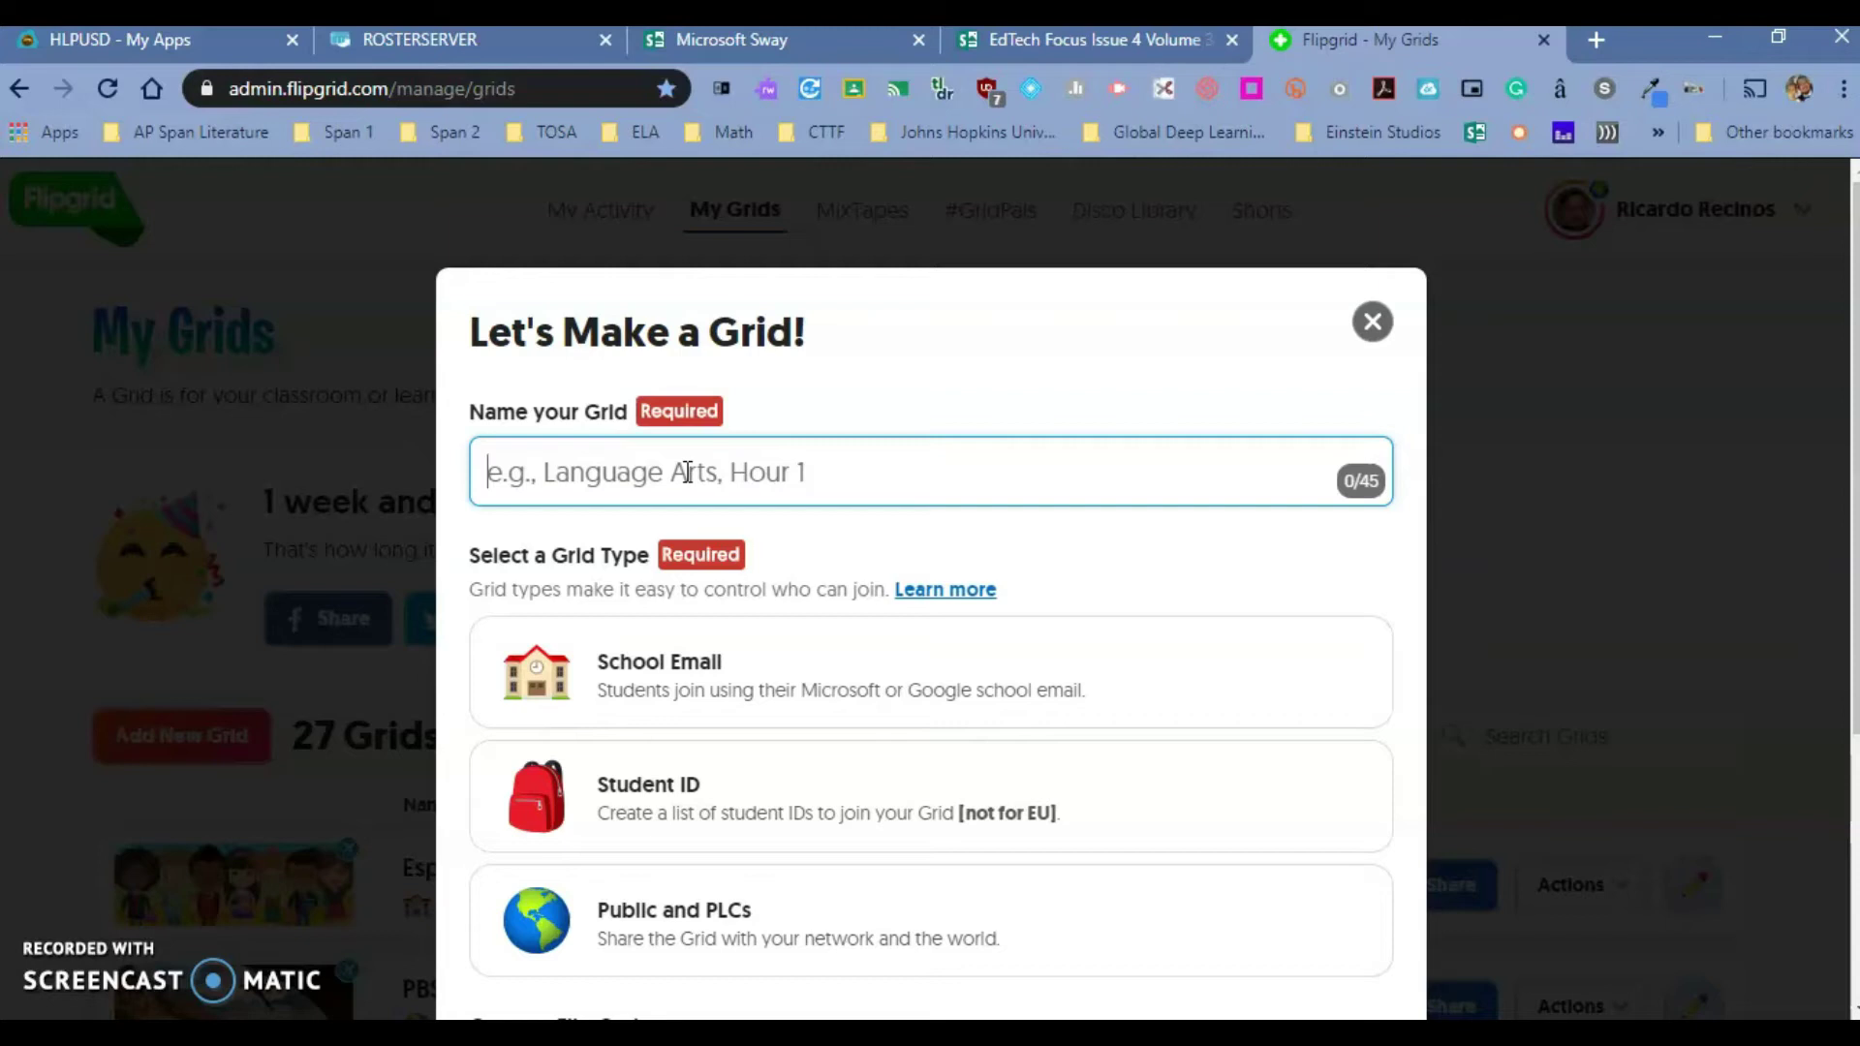
type("S")
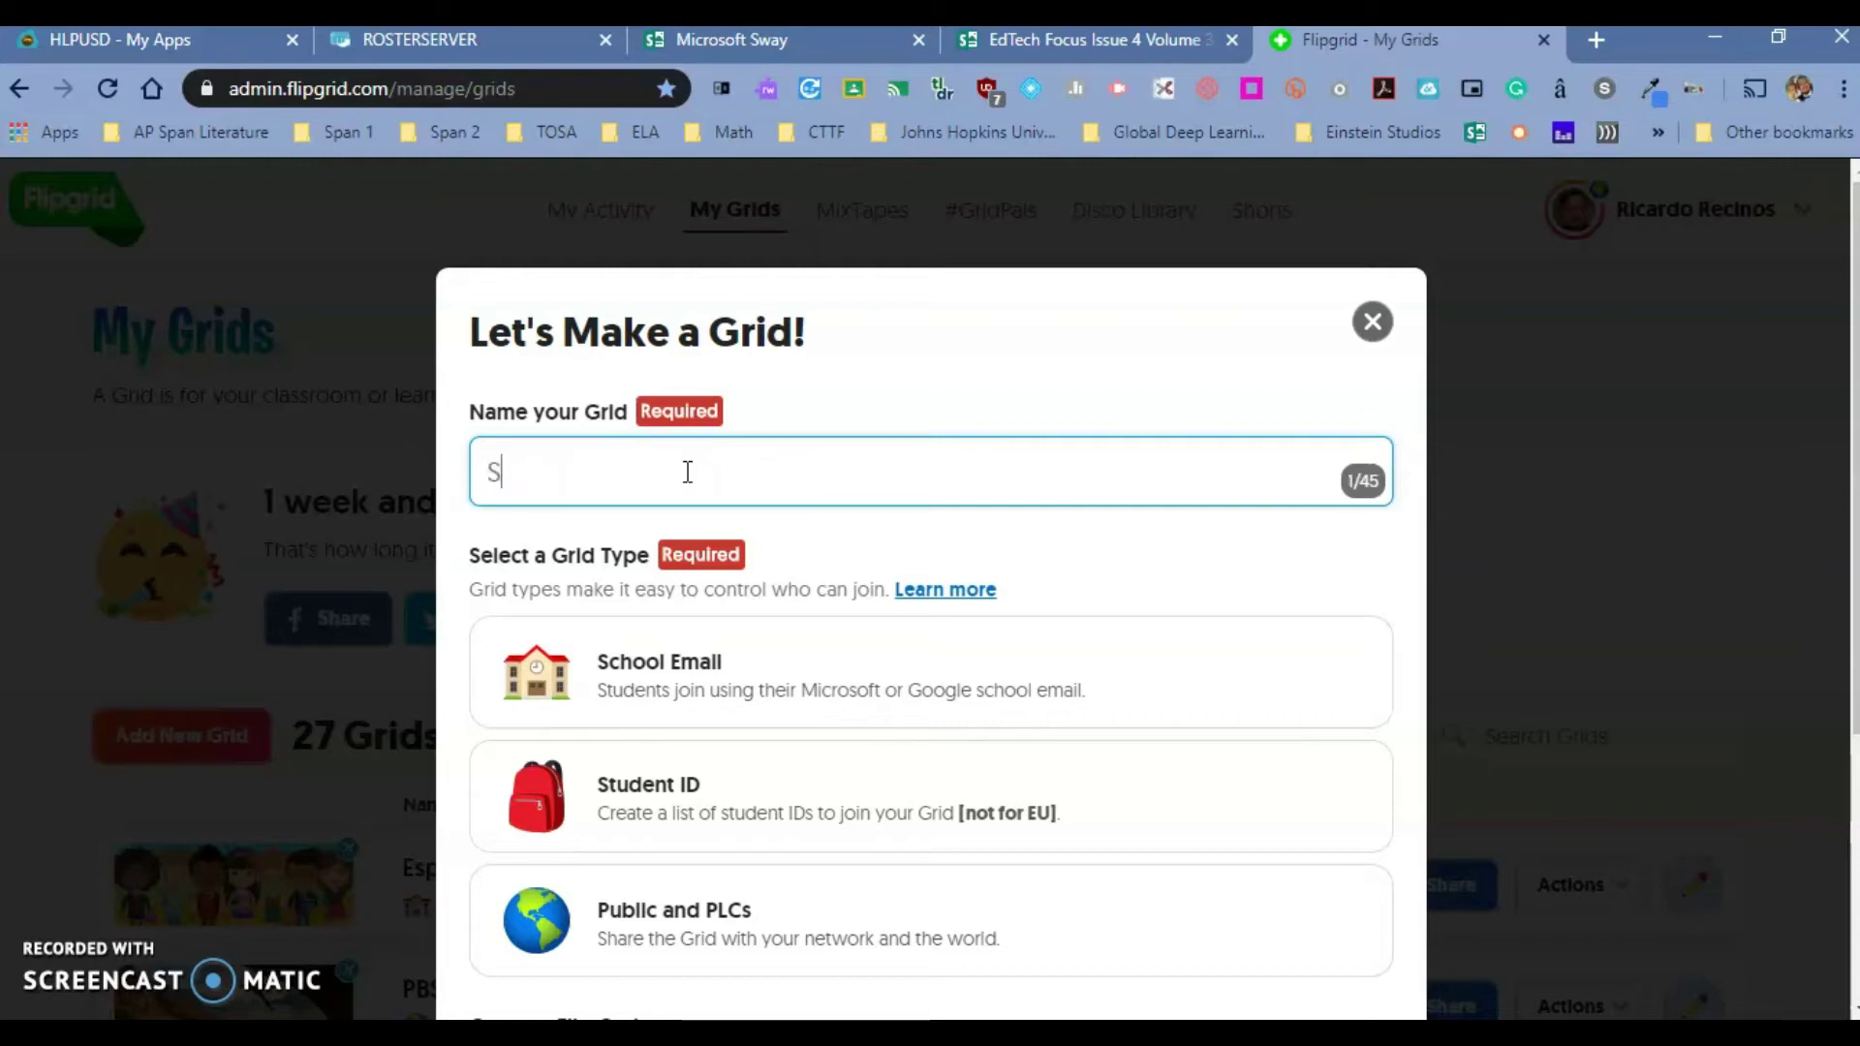
type("panish 1")
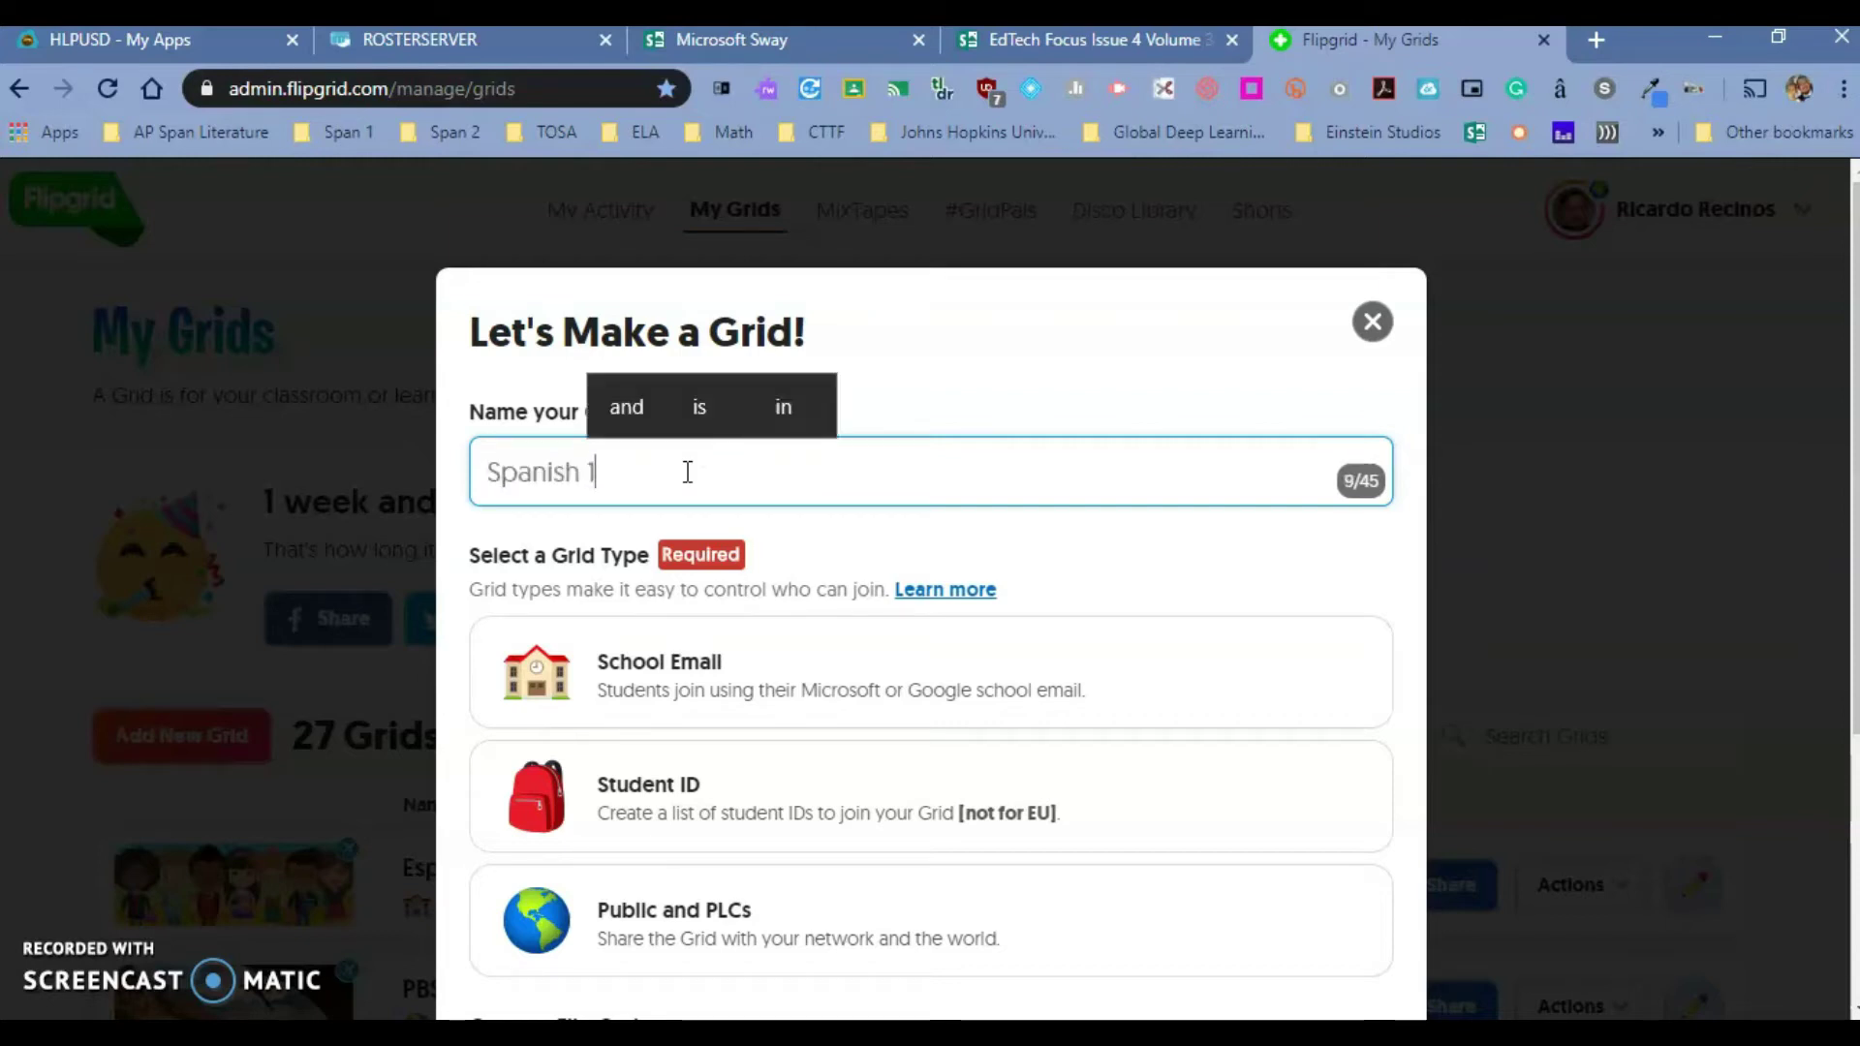
type("st Period")
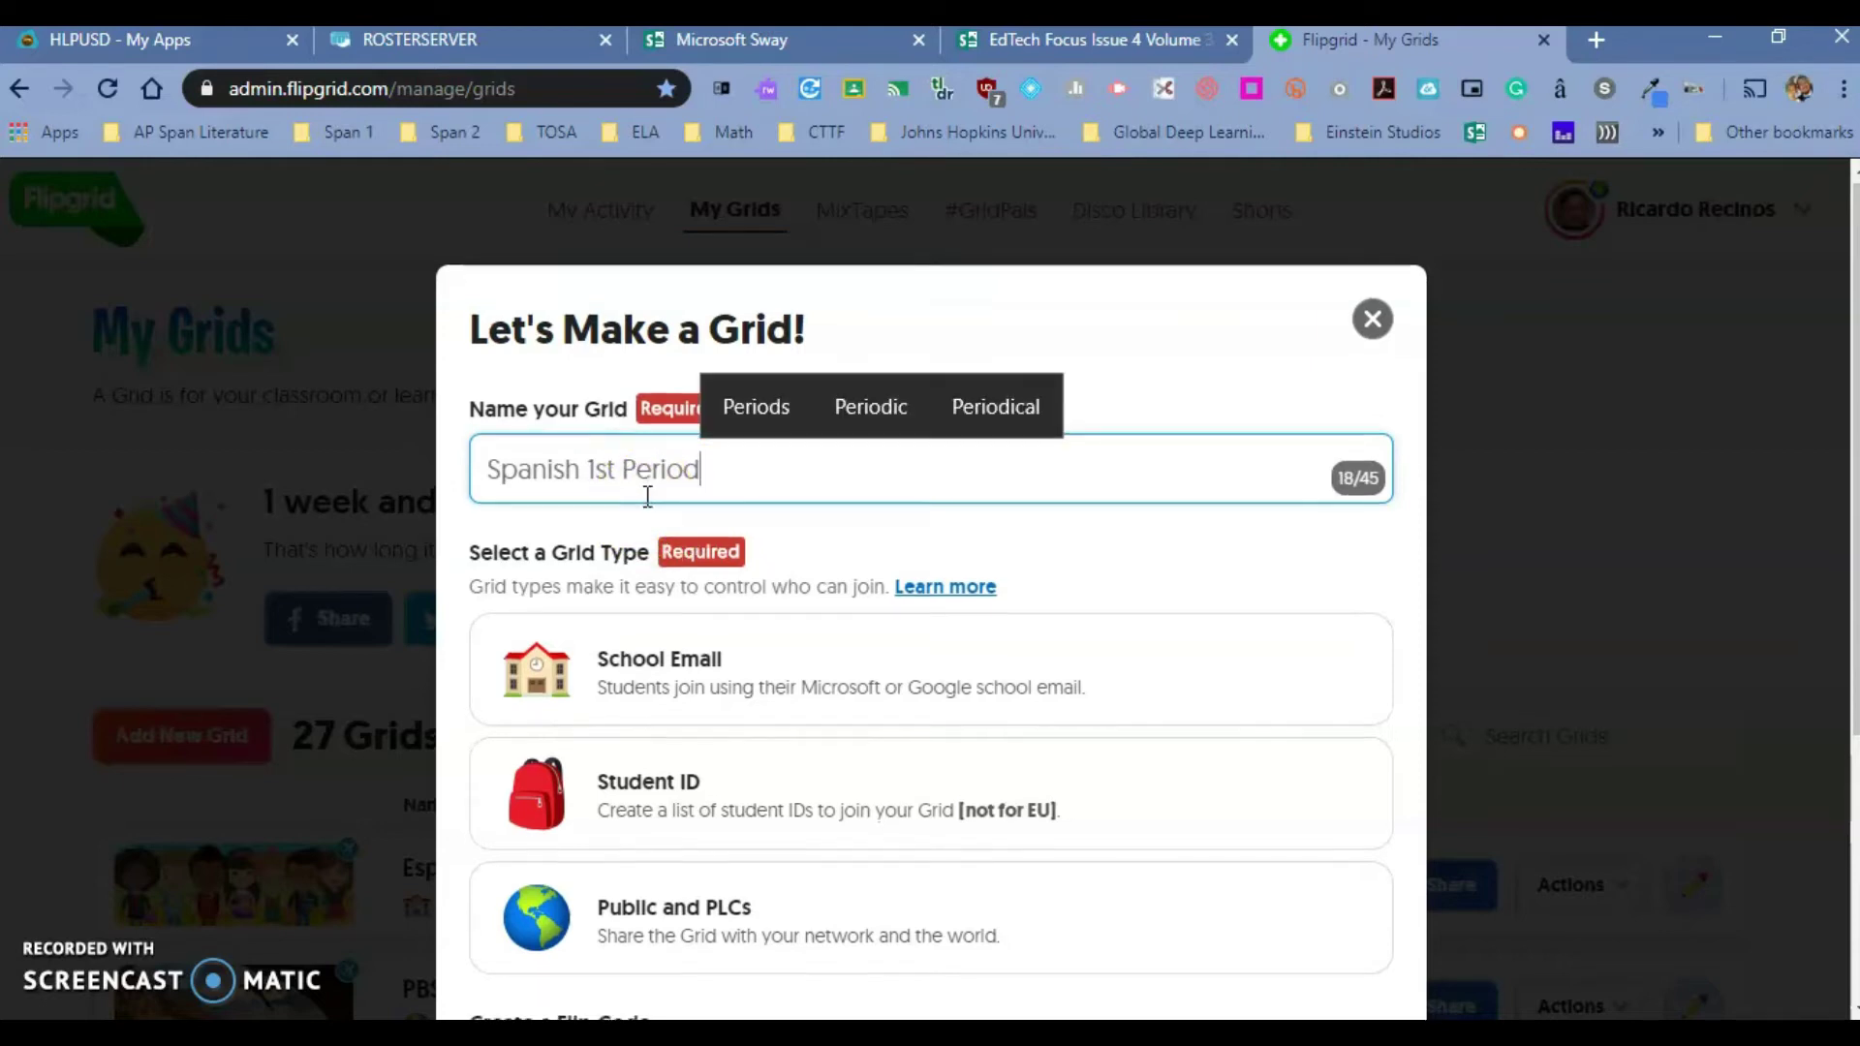
- Choose School Email as the Grid type so students join with their Microsoft or Google school email
scroll(678, 523, "down", 1)
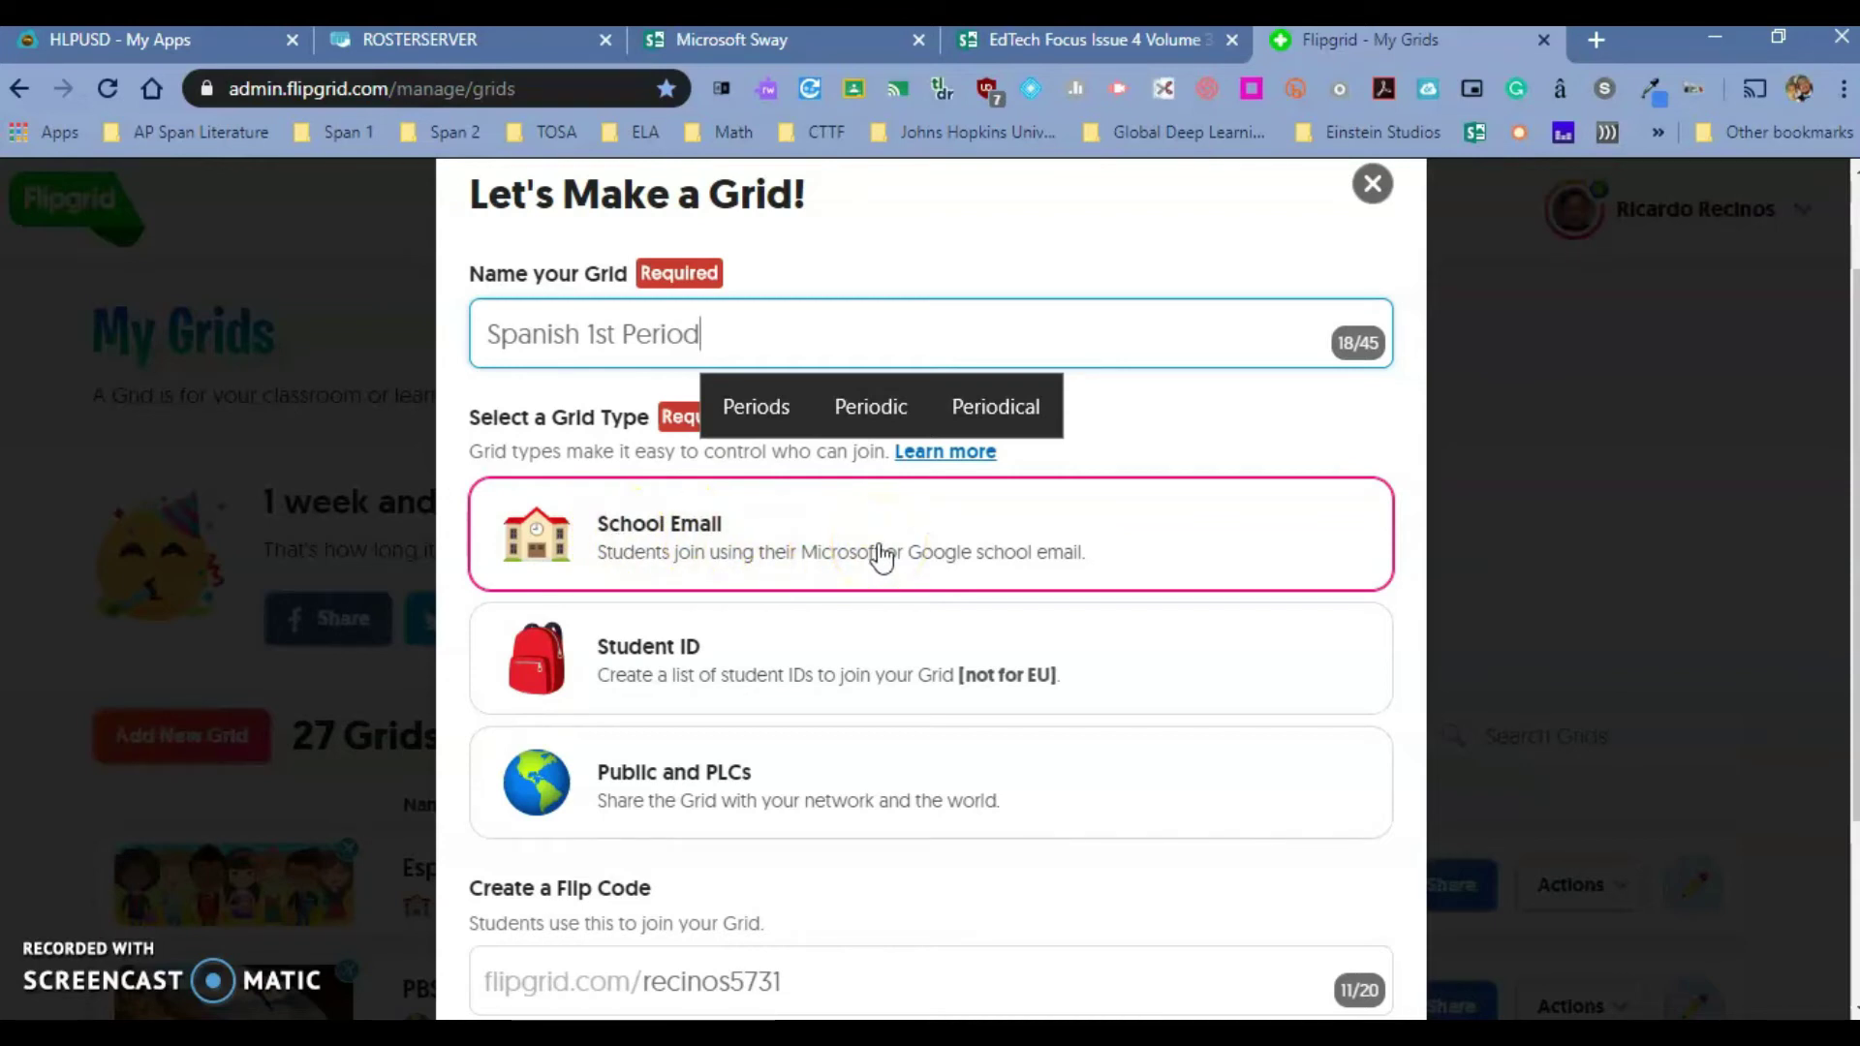
left_click(566, 667)
left_click(812, 674)
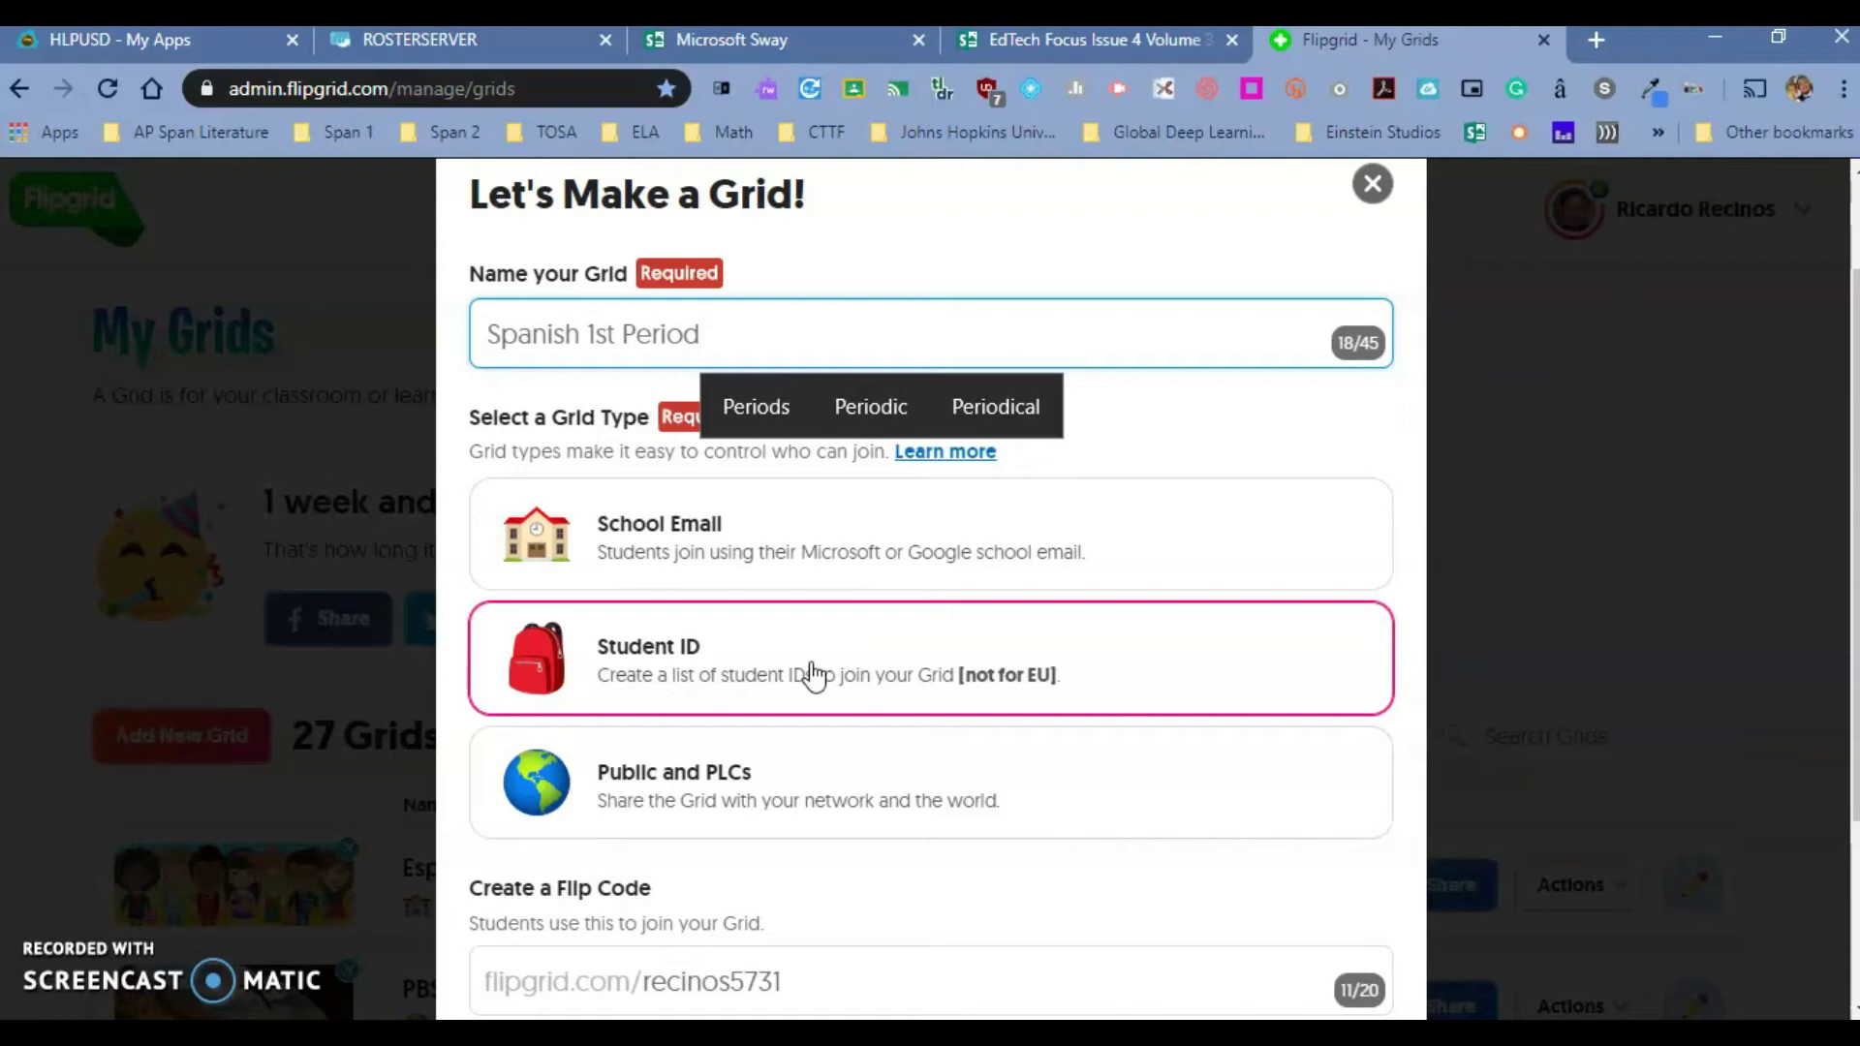
left_click(763, 675)
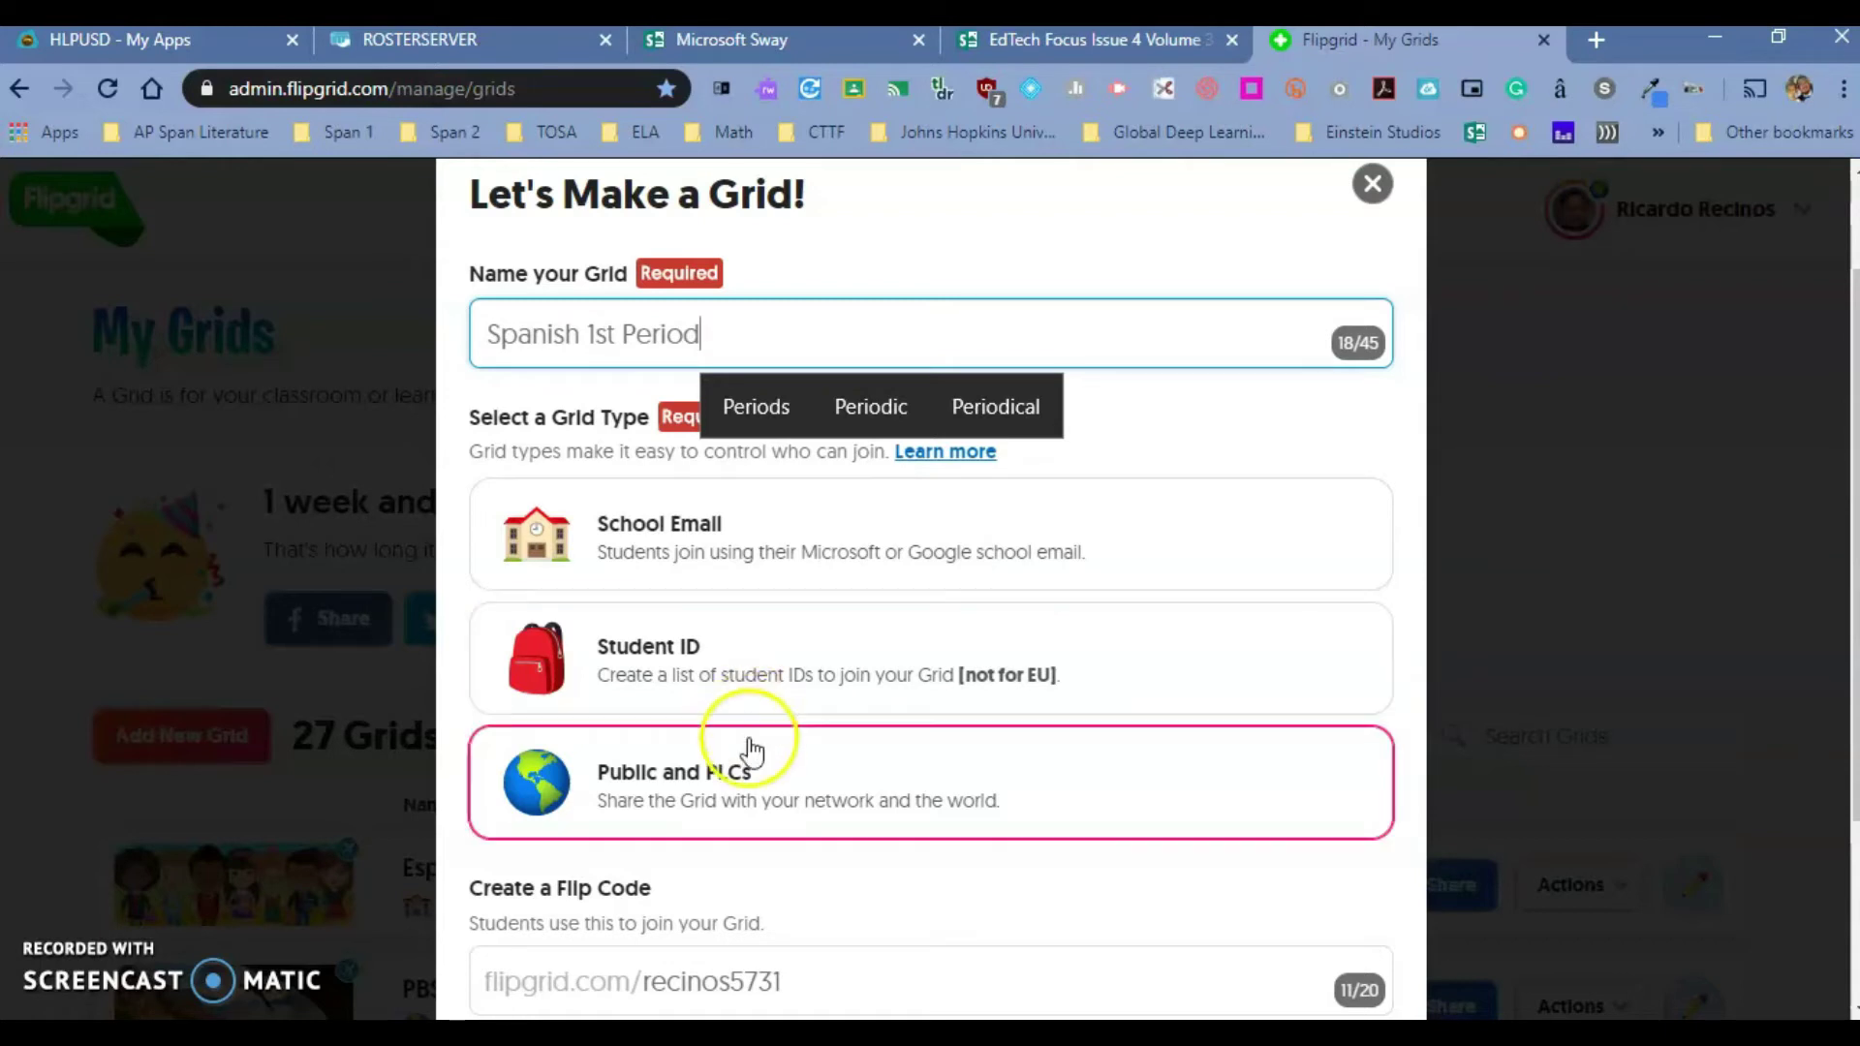
left_click(752, 784)
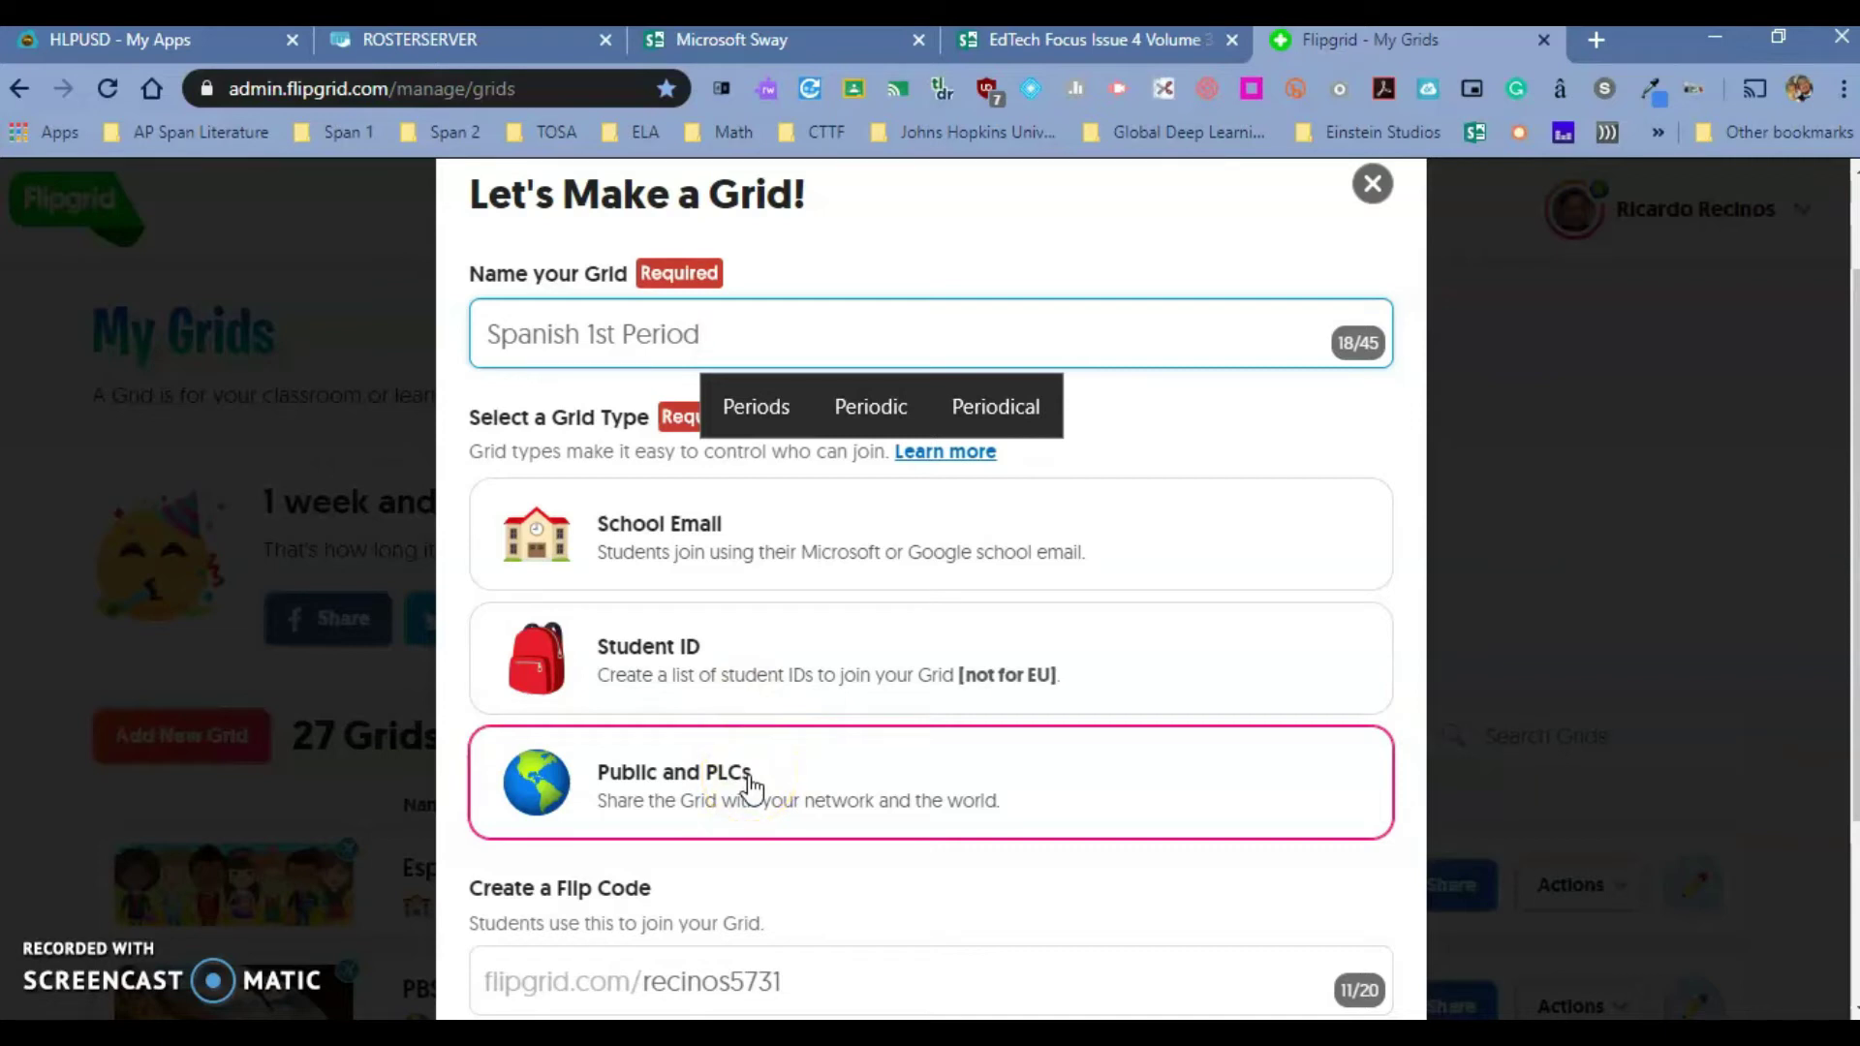
left_click(659, 790)
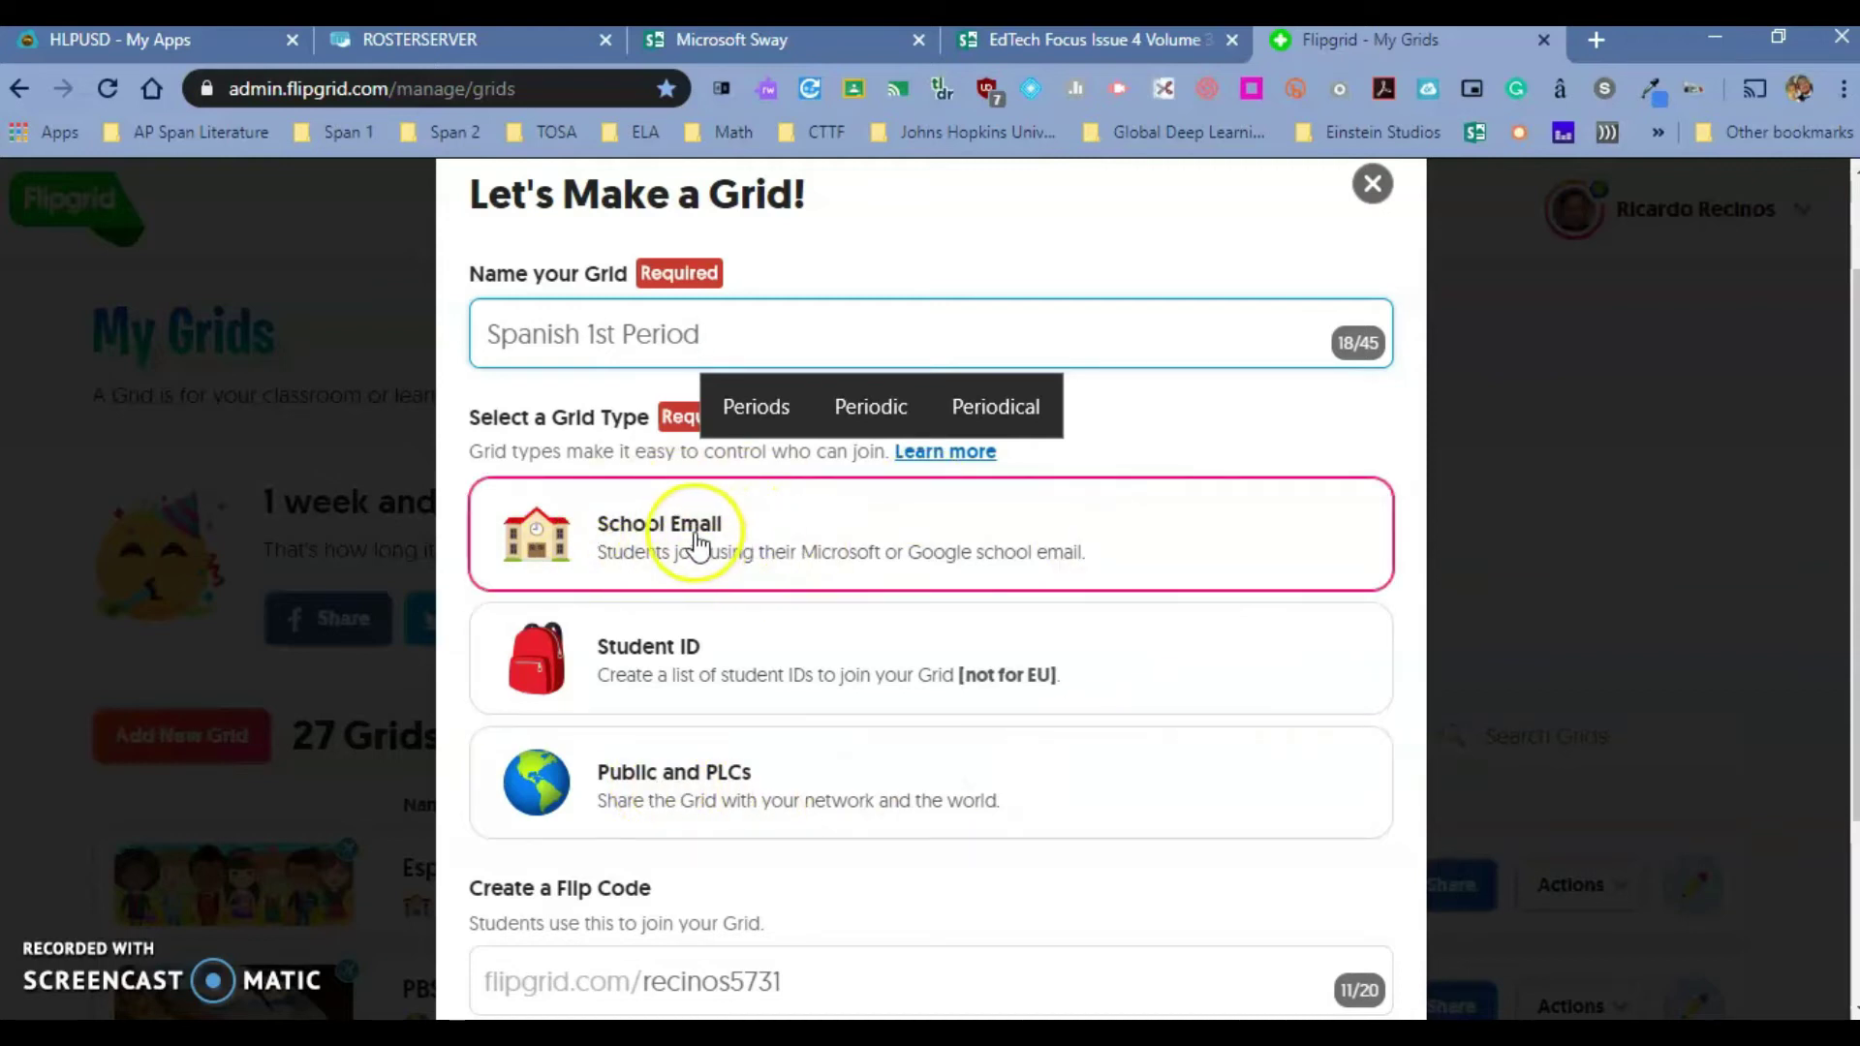
left_click(694, 543)
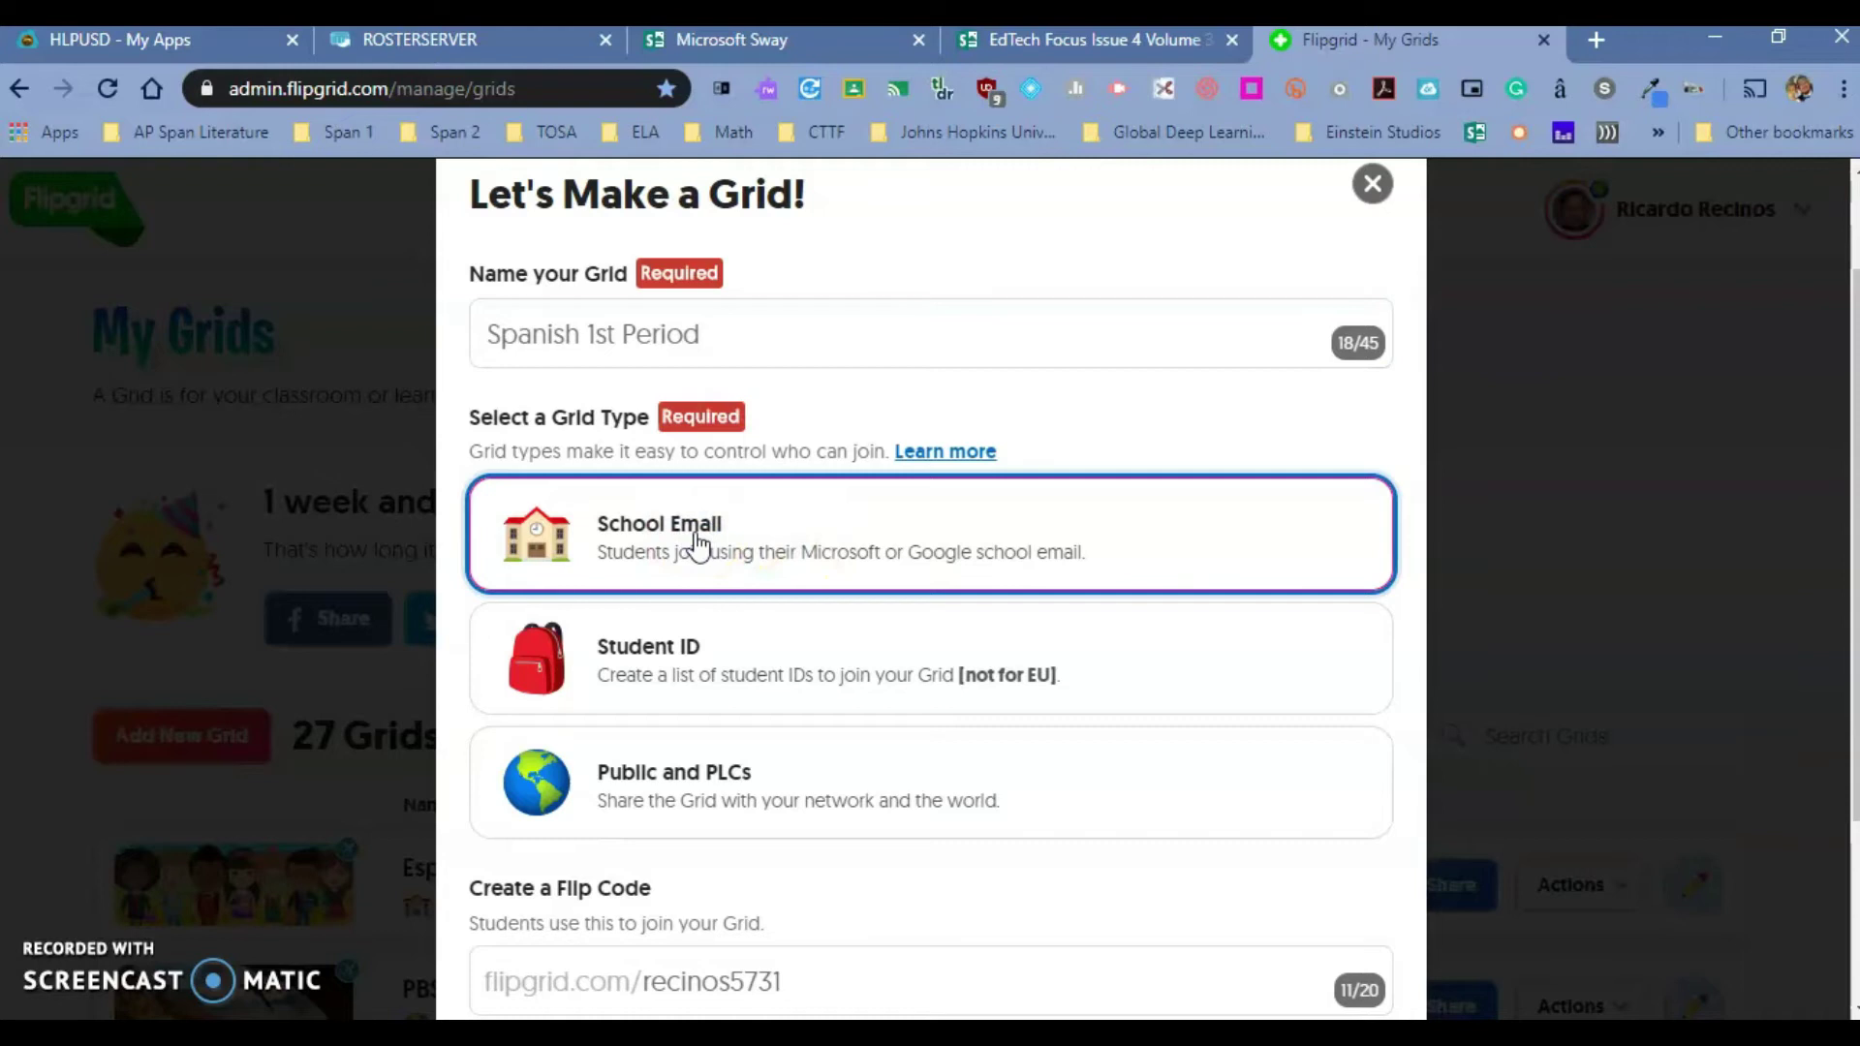
- Replace the digits at the end of the suggested Flip Code with "grid" and continue to the school email settings
scroll(694, 543, "down", 3)
left_click_drag(484, 621, 815, 714)
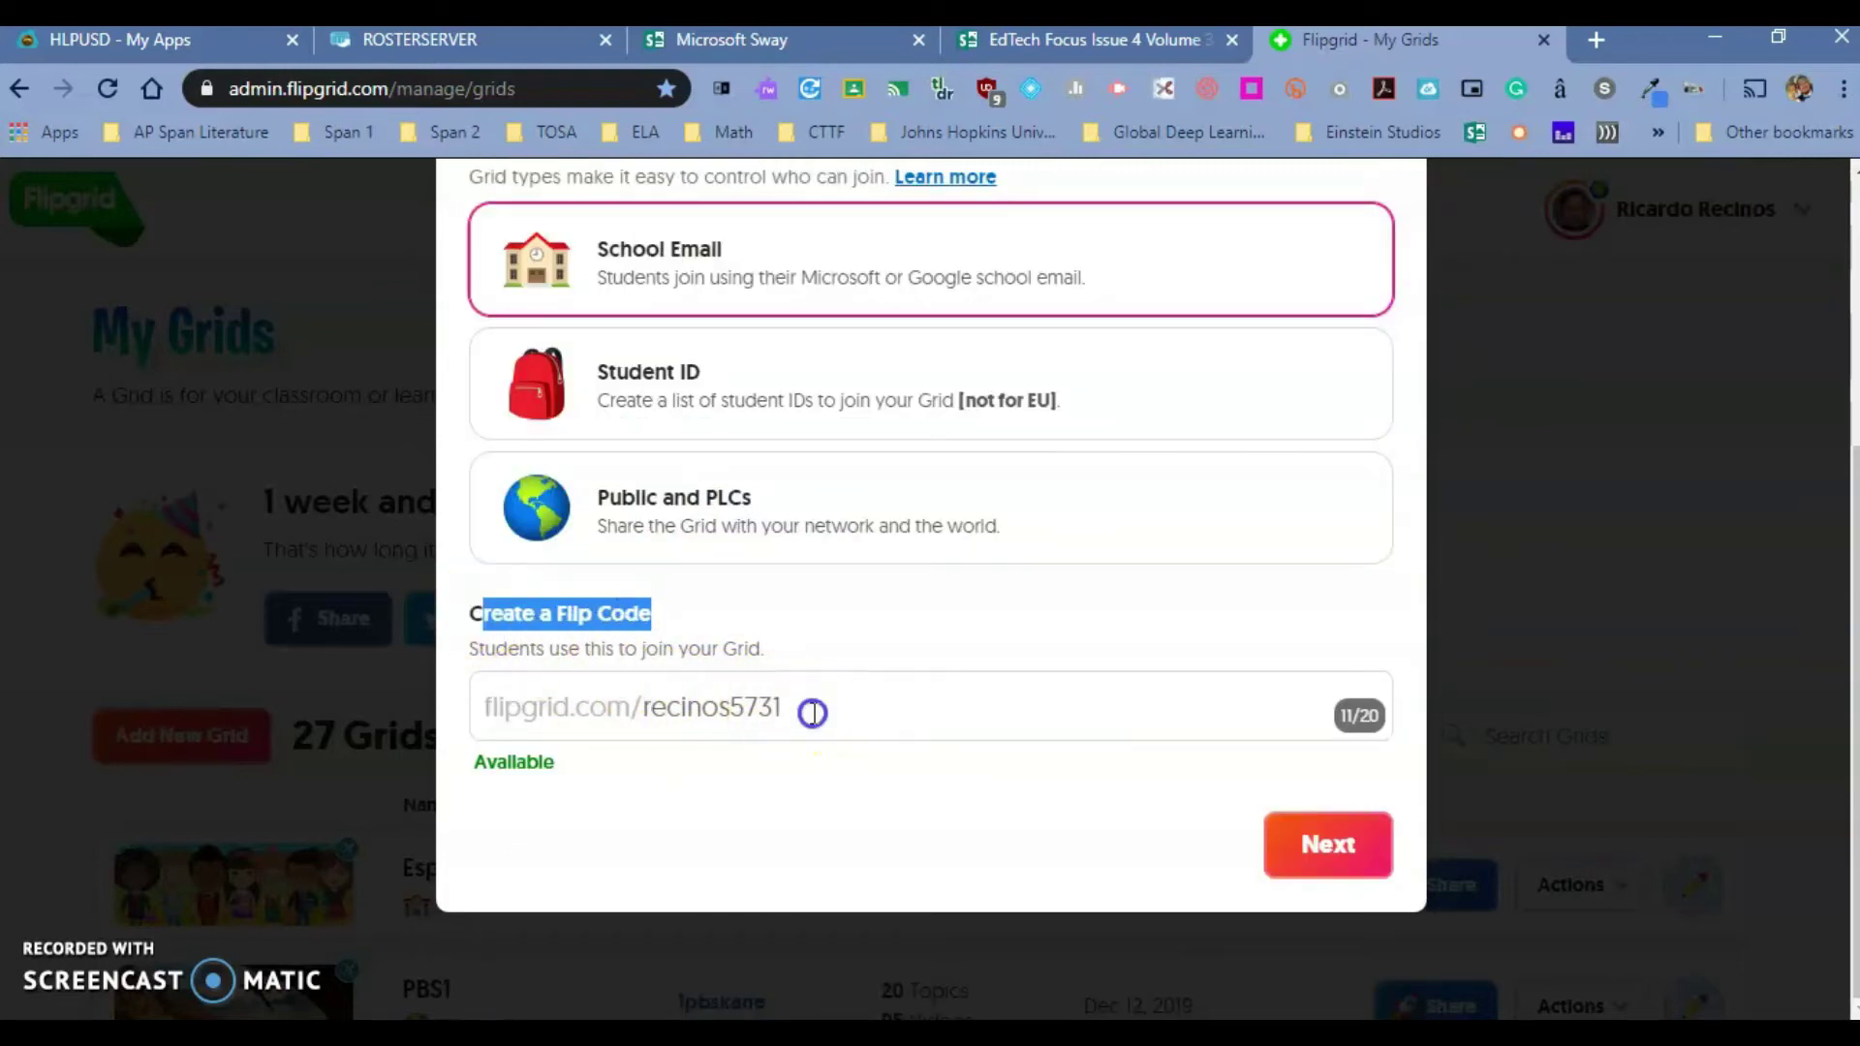
left_click(815, 714)
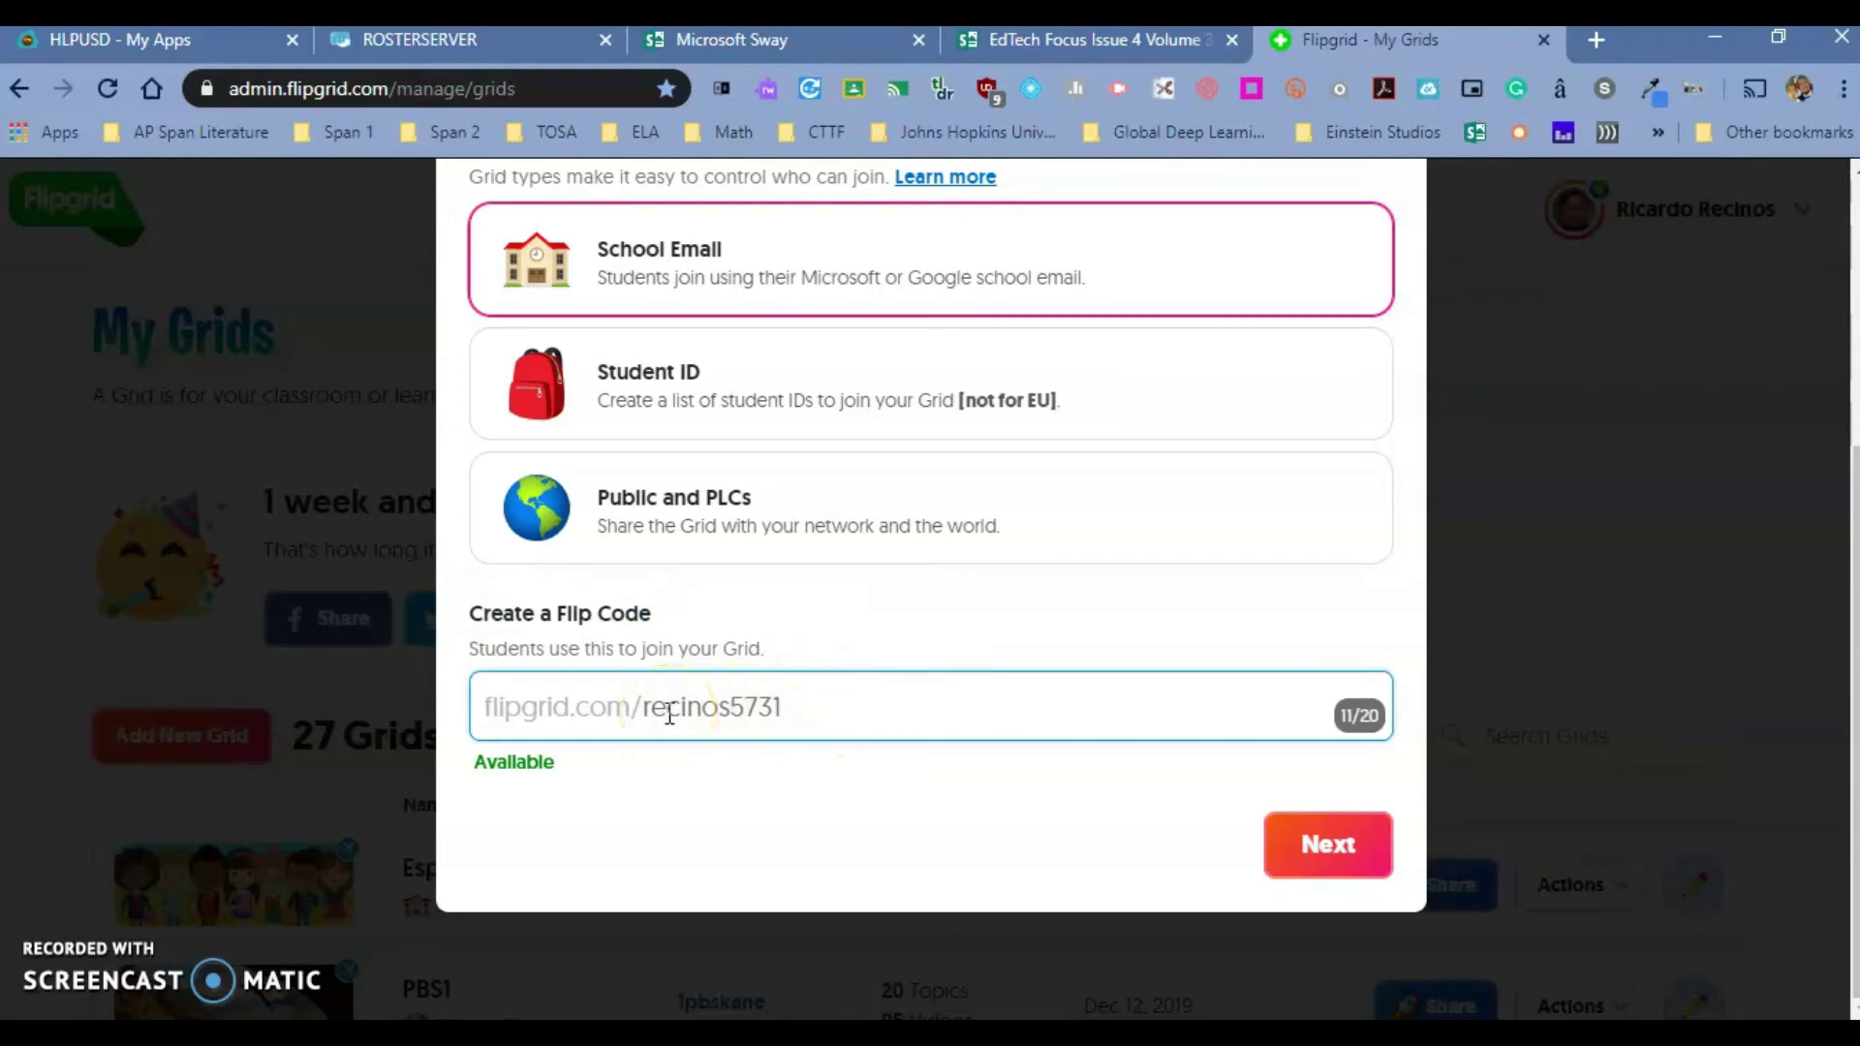
left_click(657, 734)
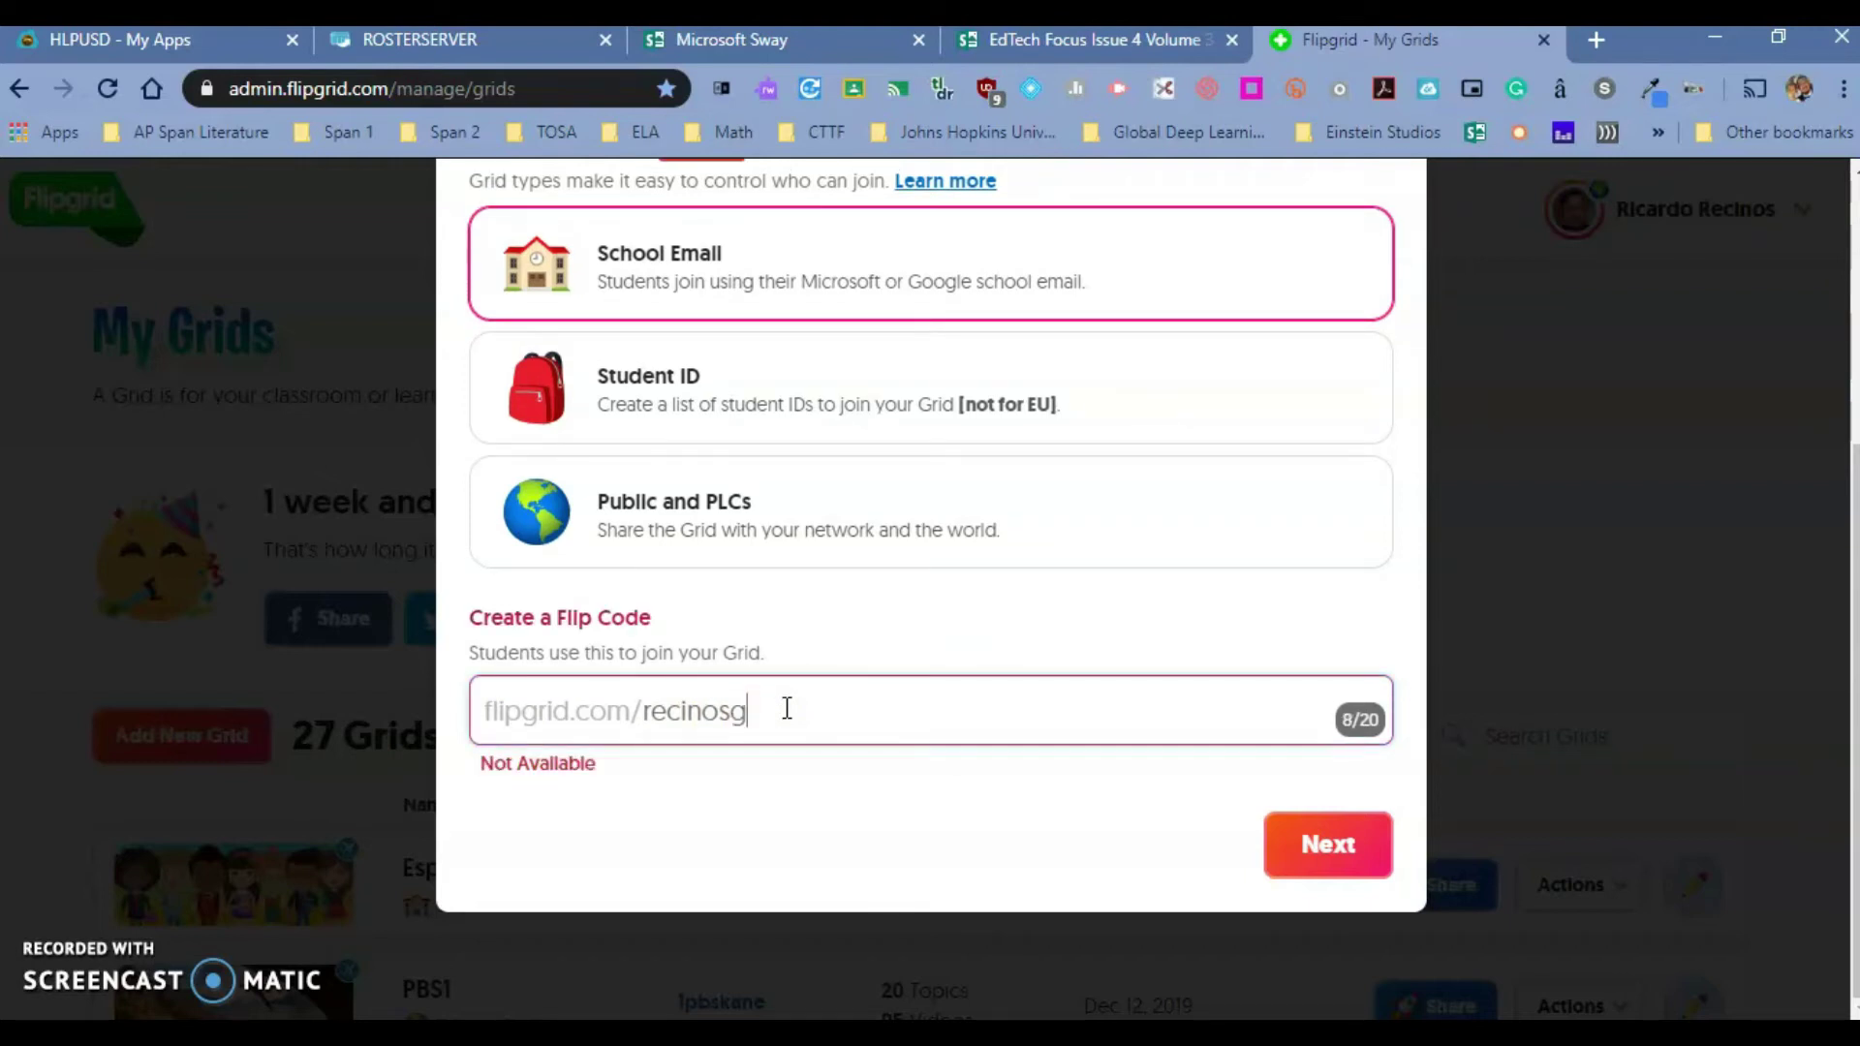
type("rid")
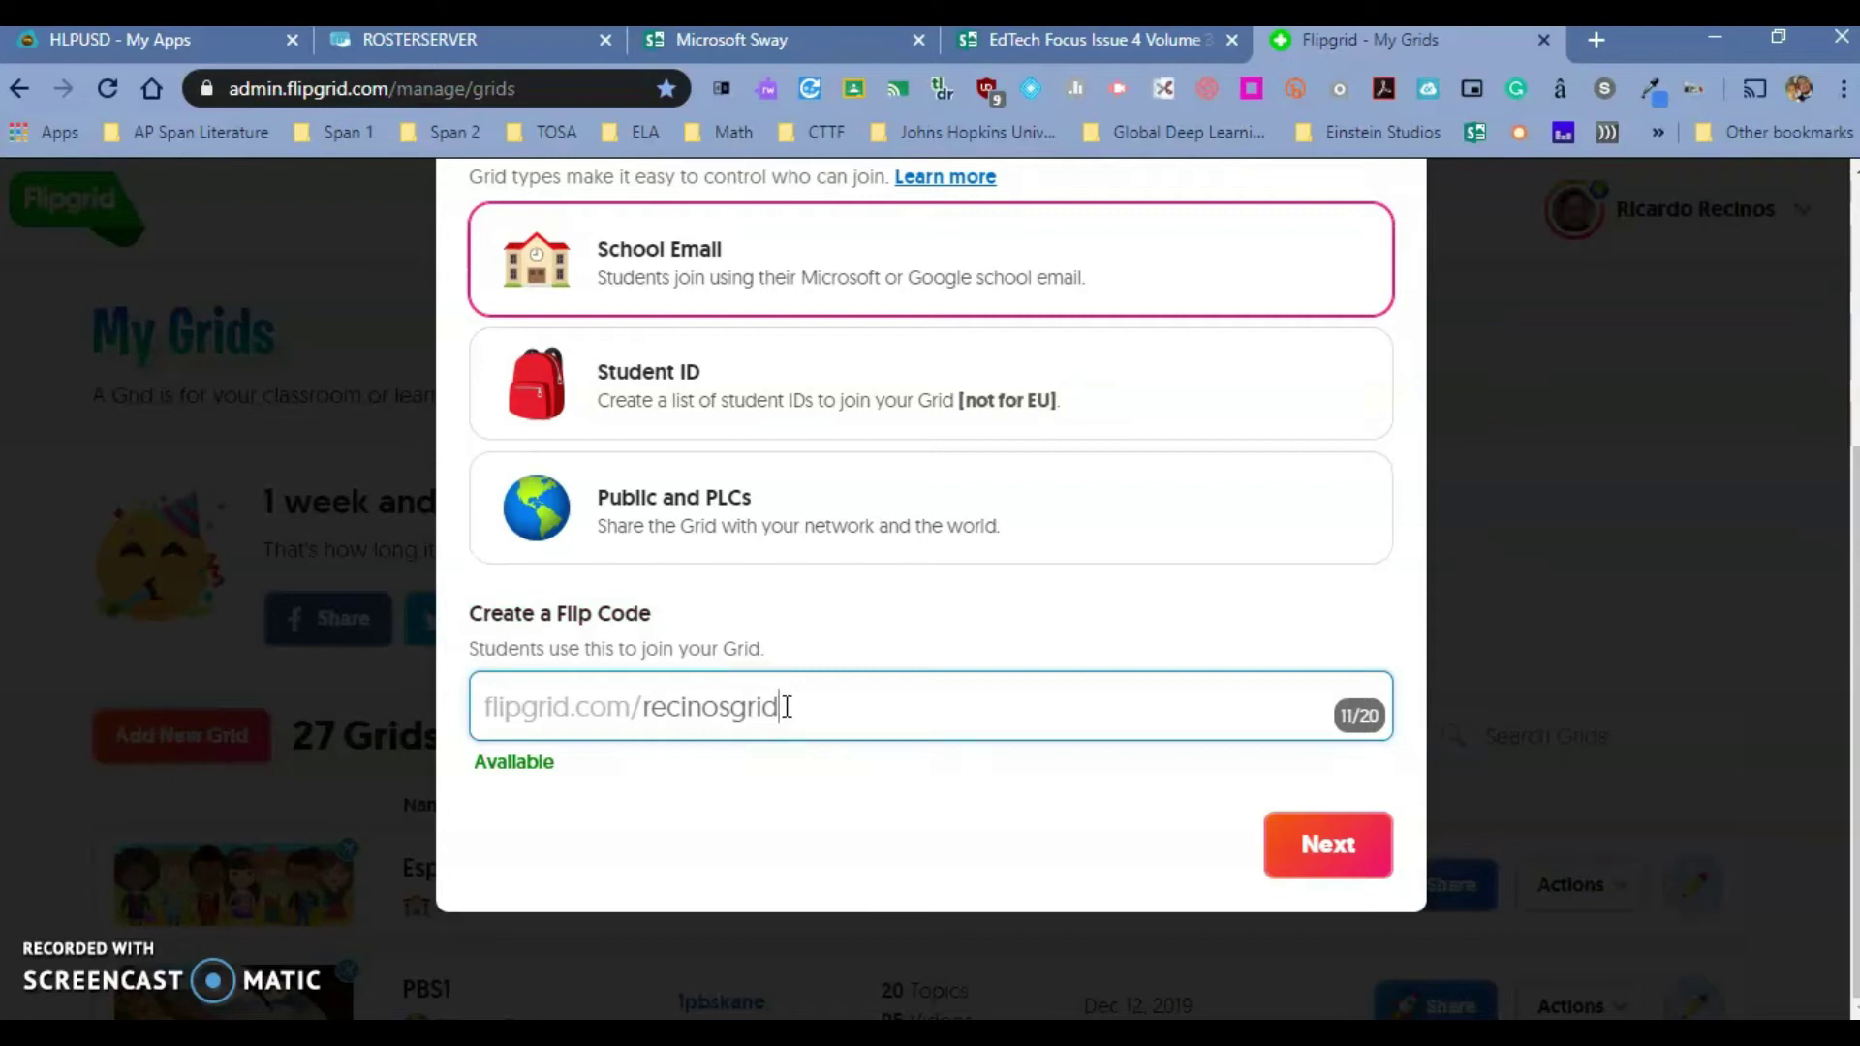
left_click(1305, 868)
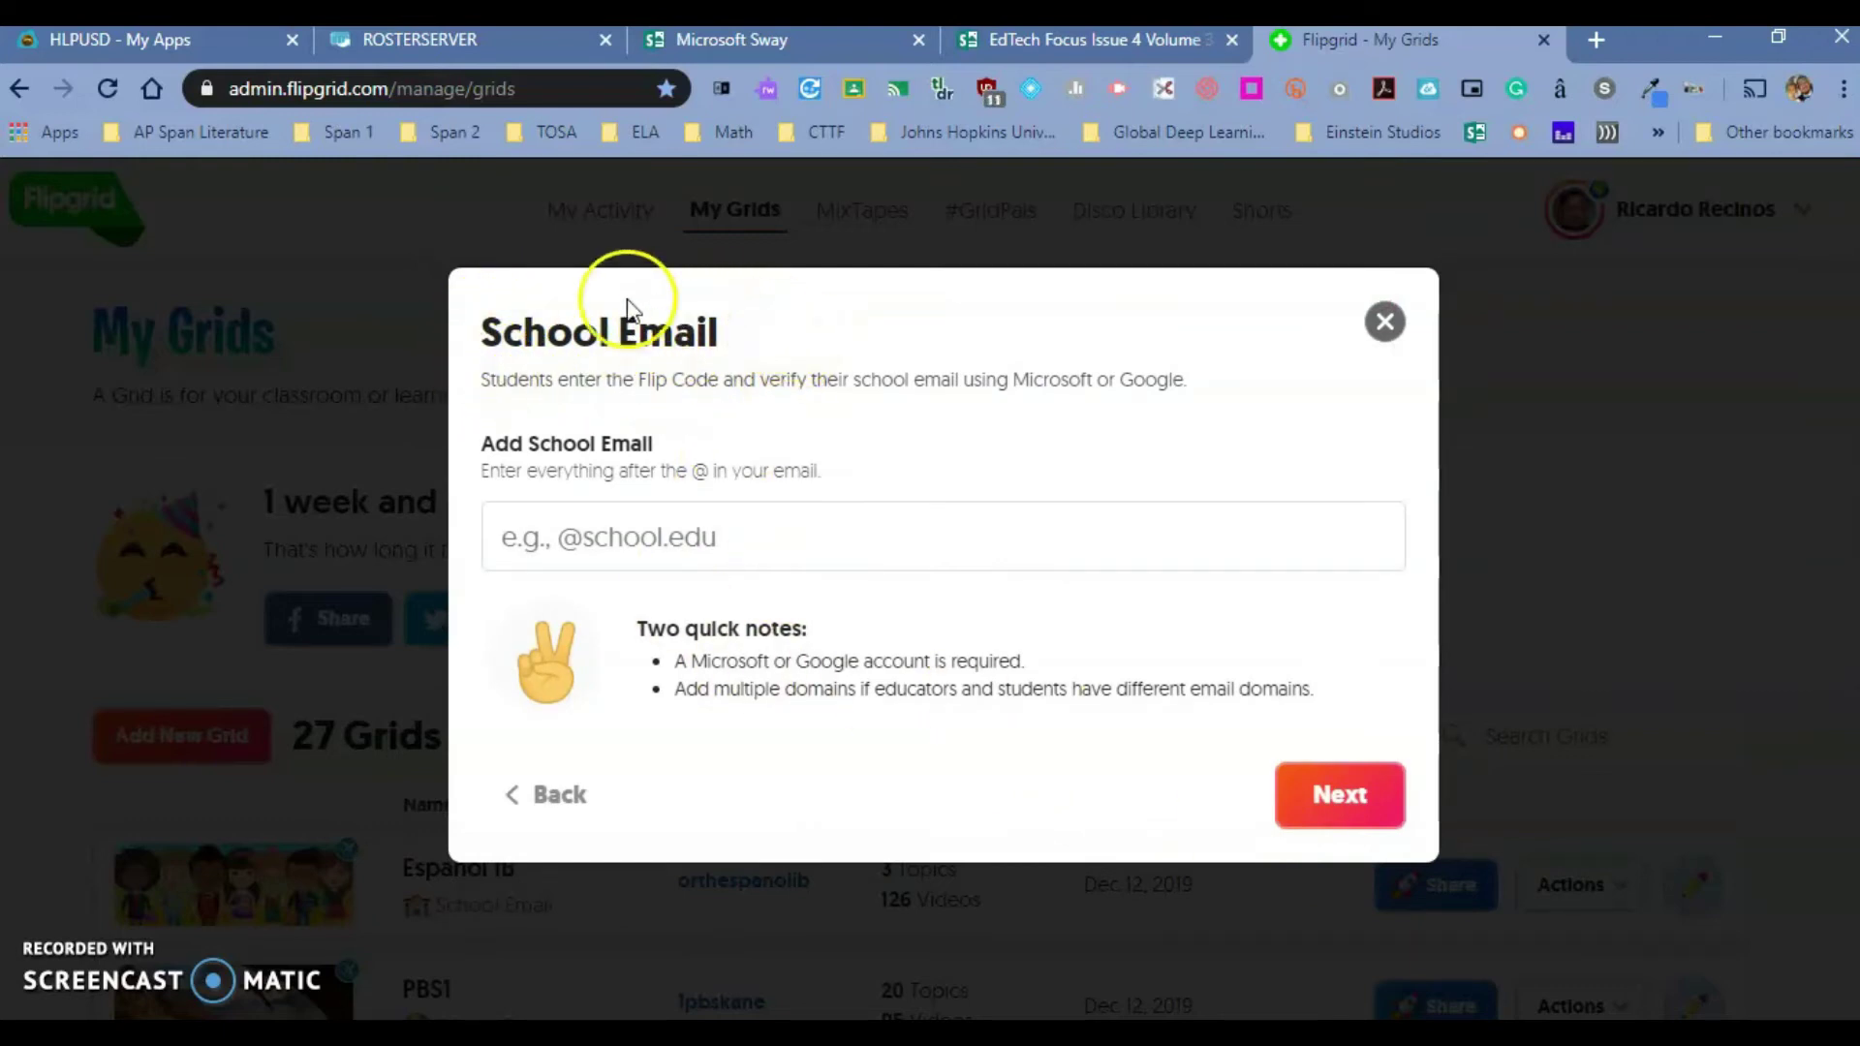
- Add the school email domains hlpnet.net and hlpusd.k12.ca.us, and finish creating the Grid
left_click(580, 537)
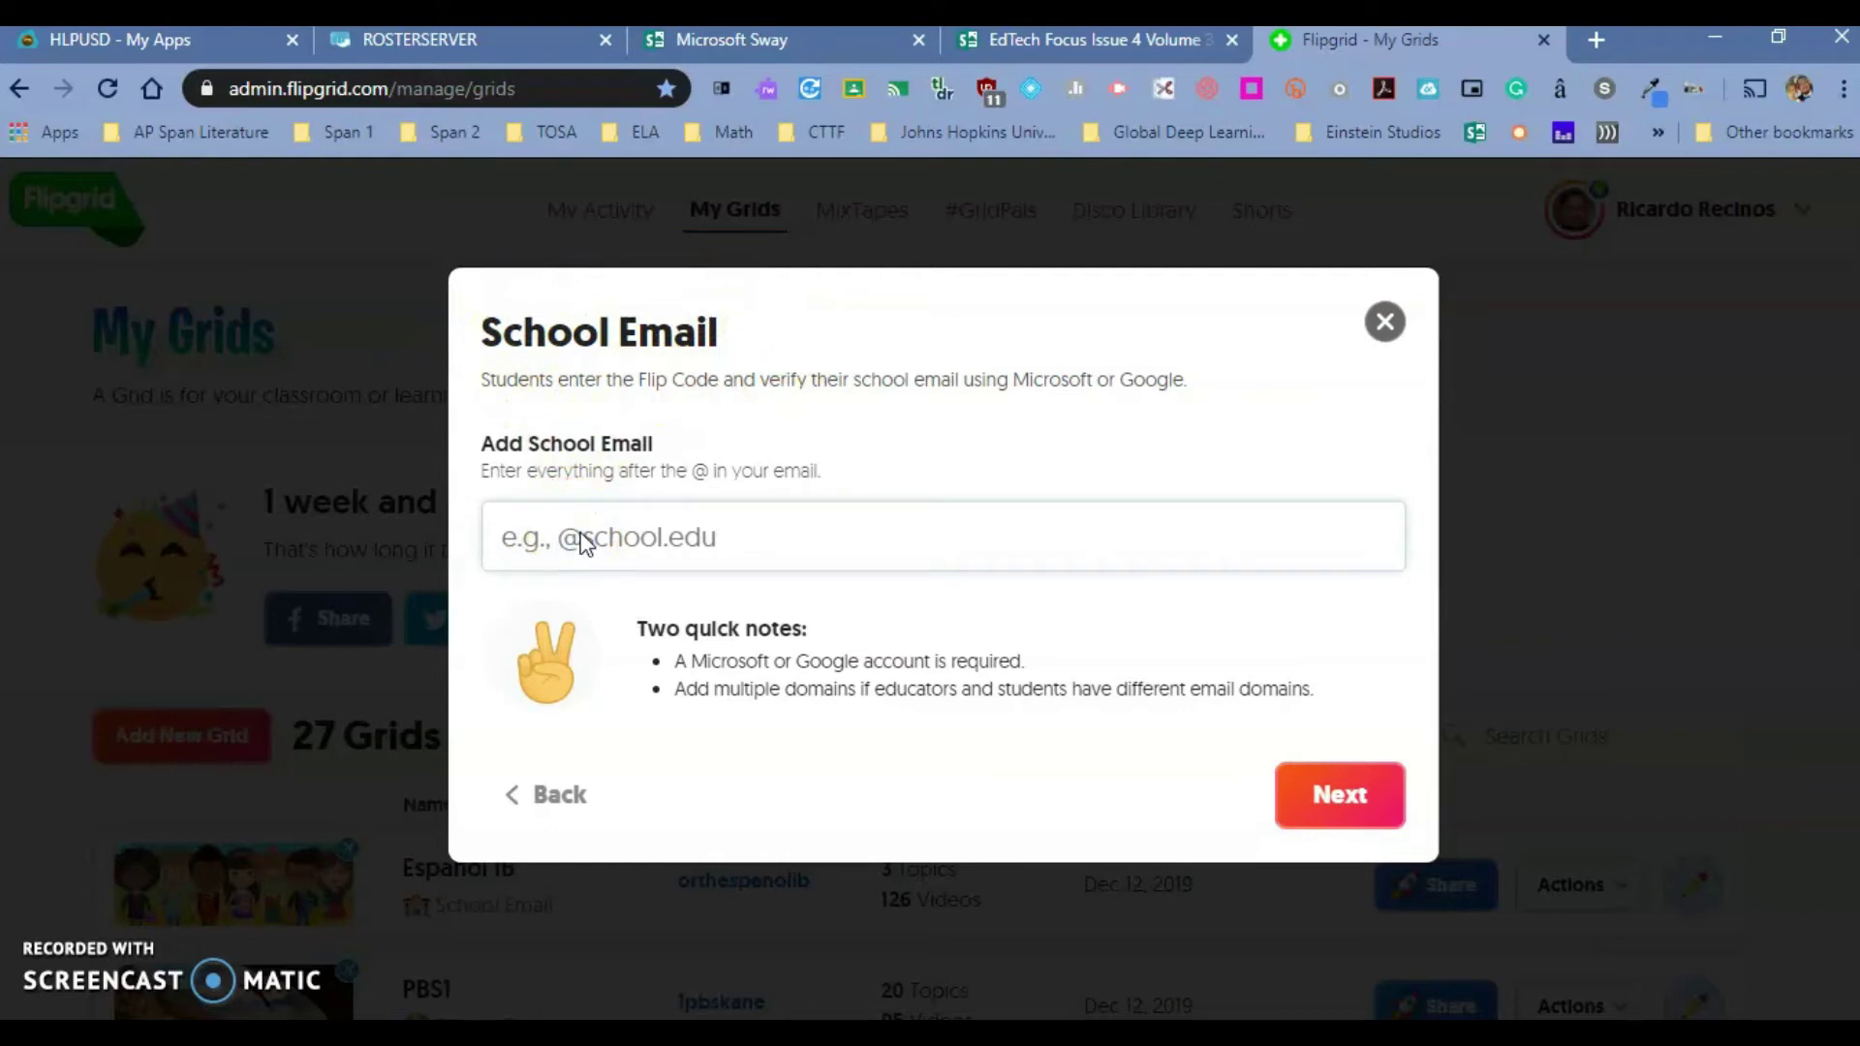
type("h")
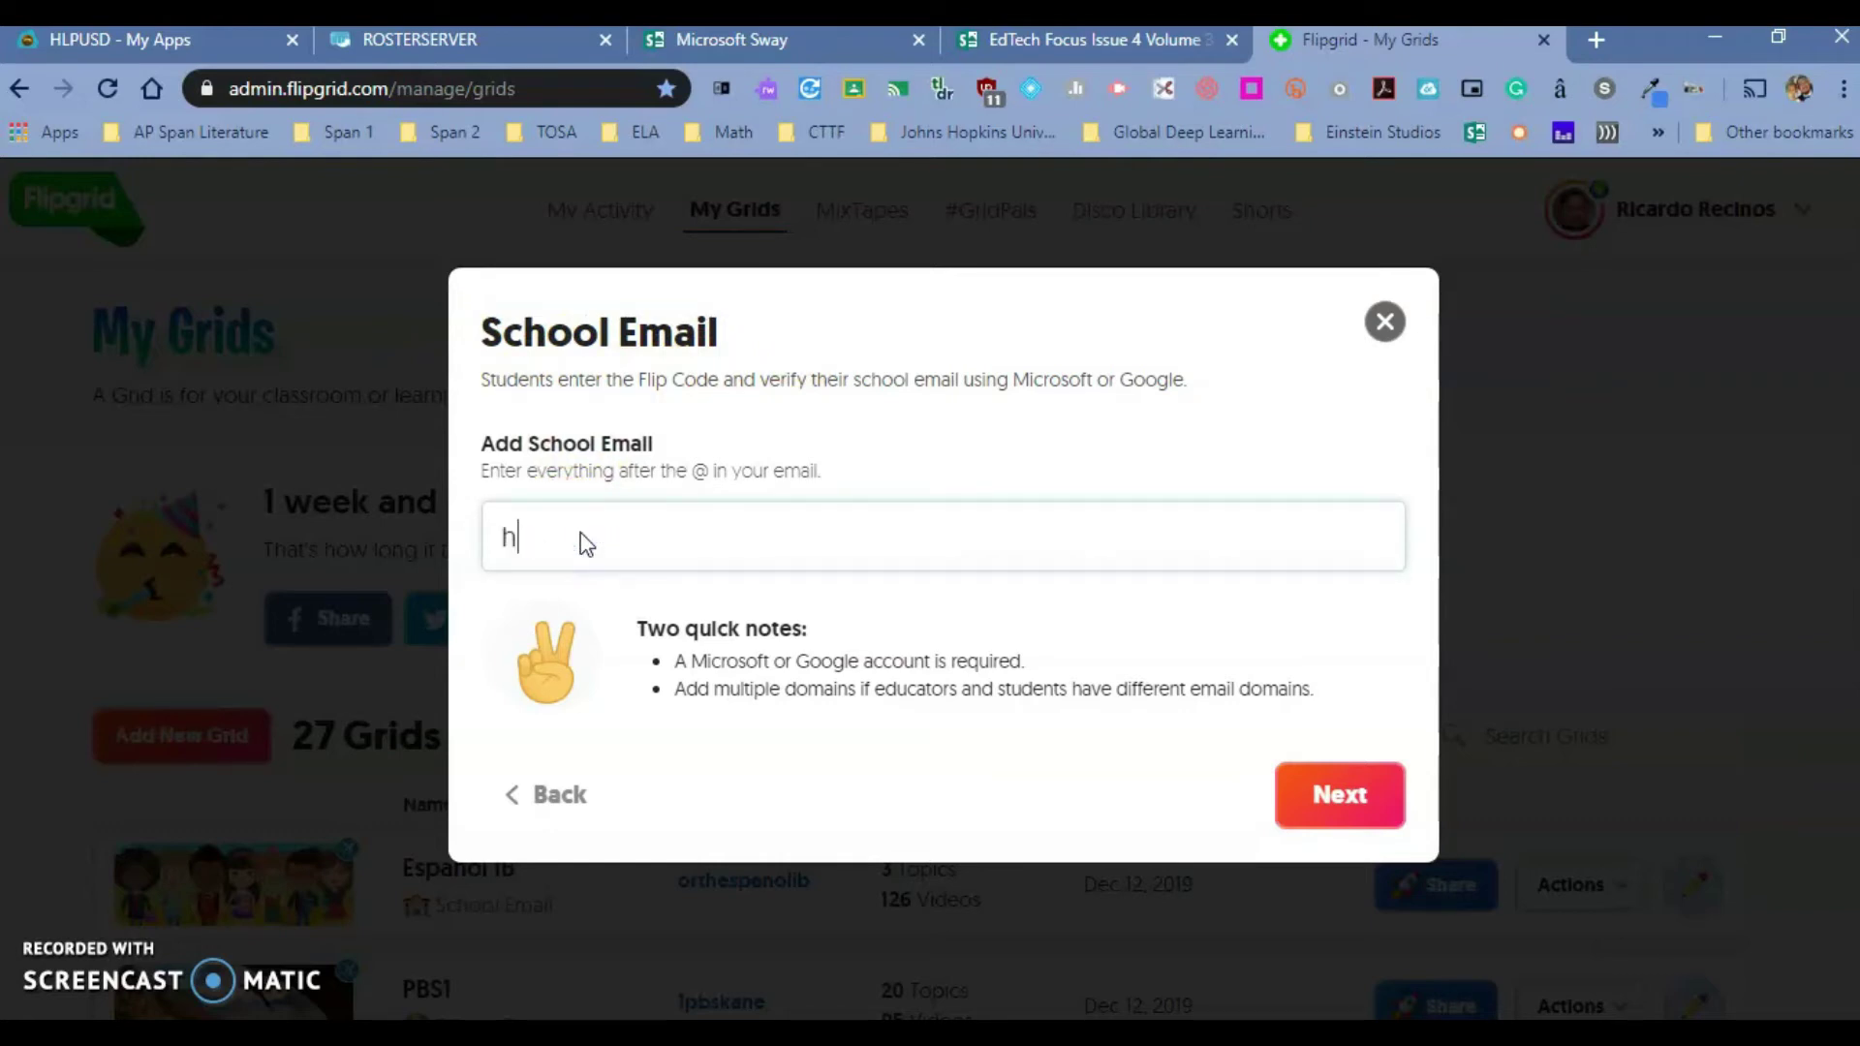
type("lpnet.net")
key("Return")
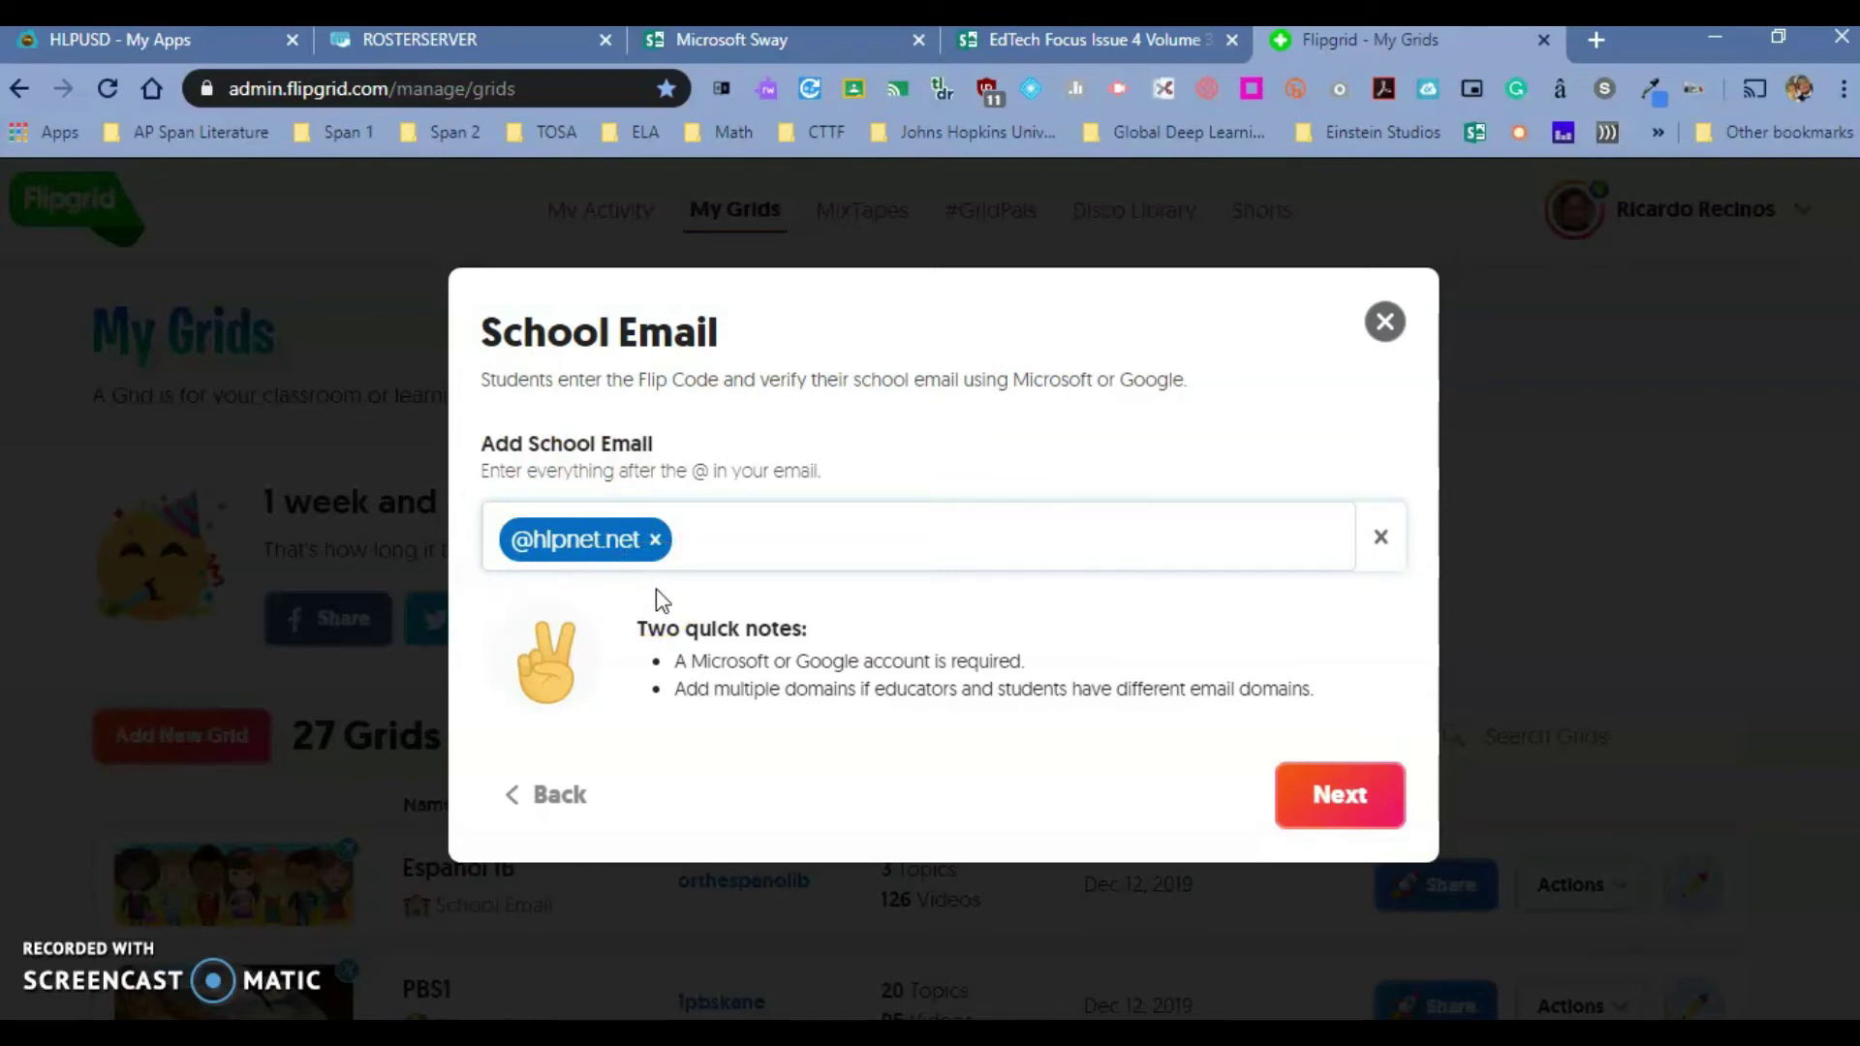
type("lpusd.k12.ca.us")
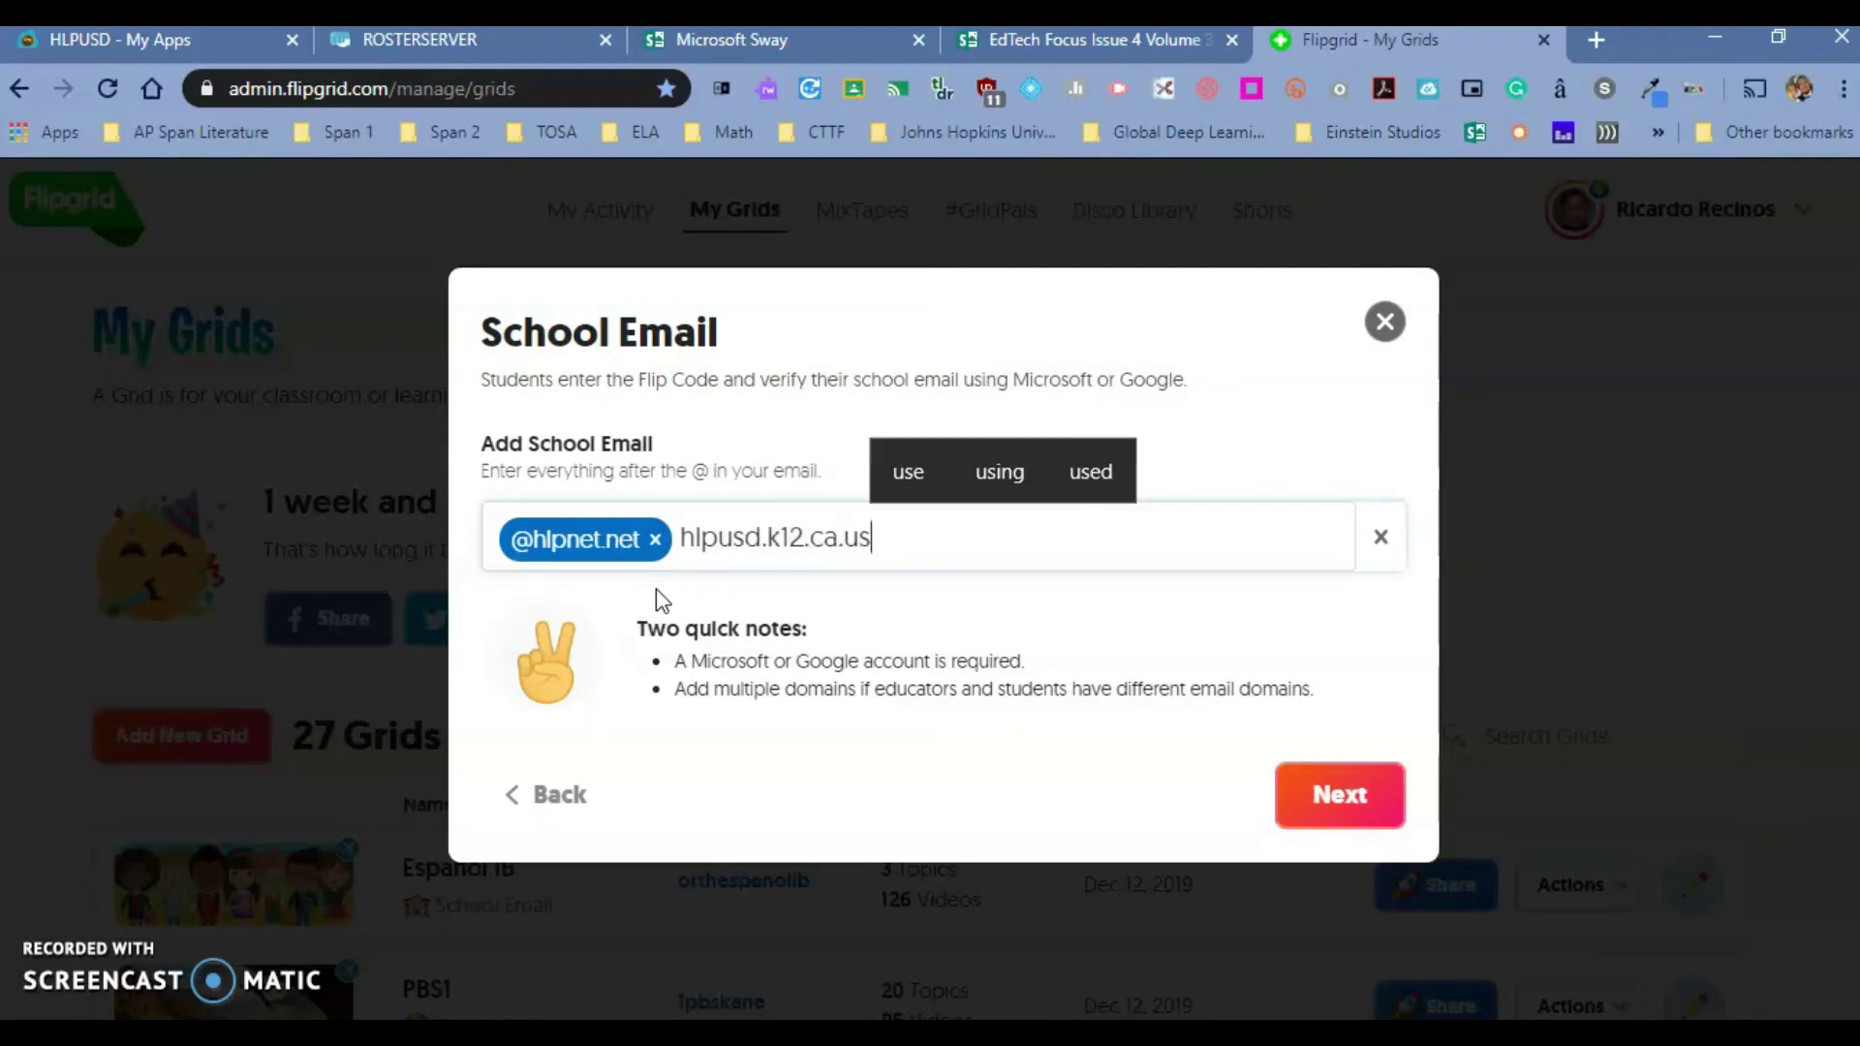
key("Return")
left_click(727, 585)
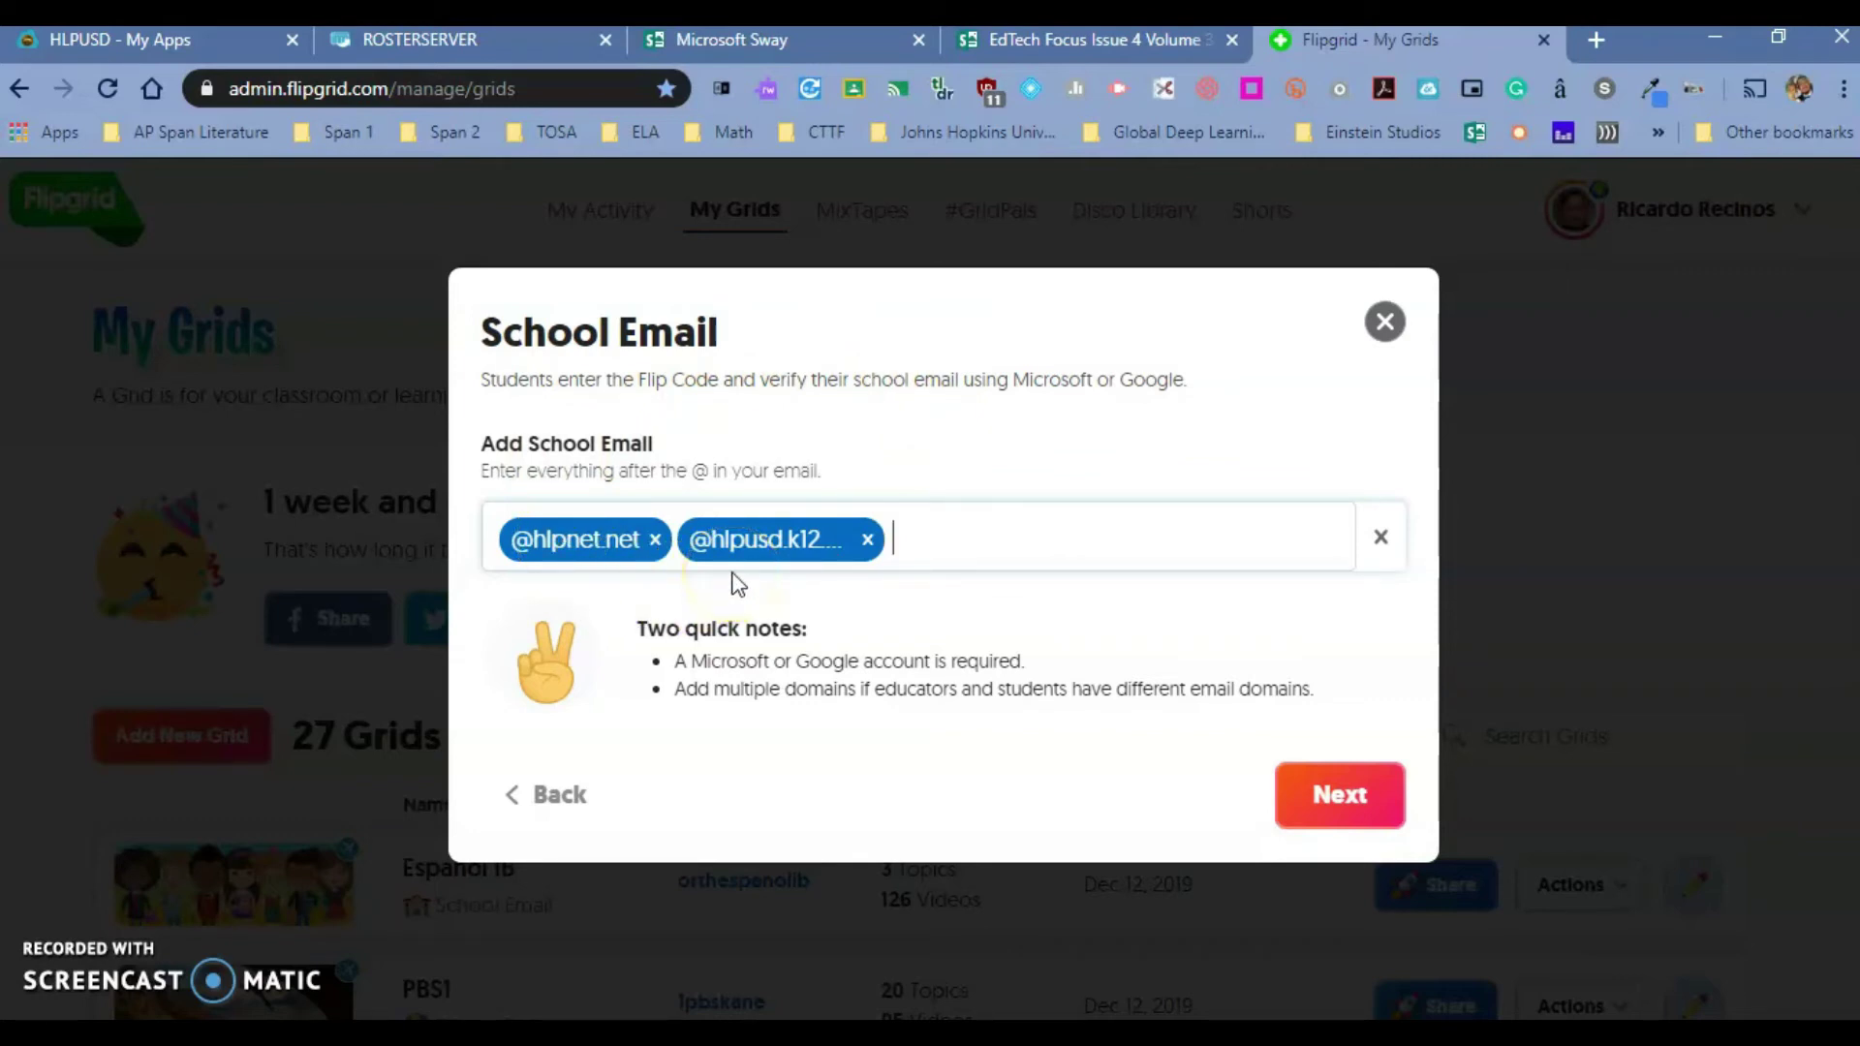
left_click(1361, 797)
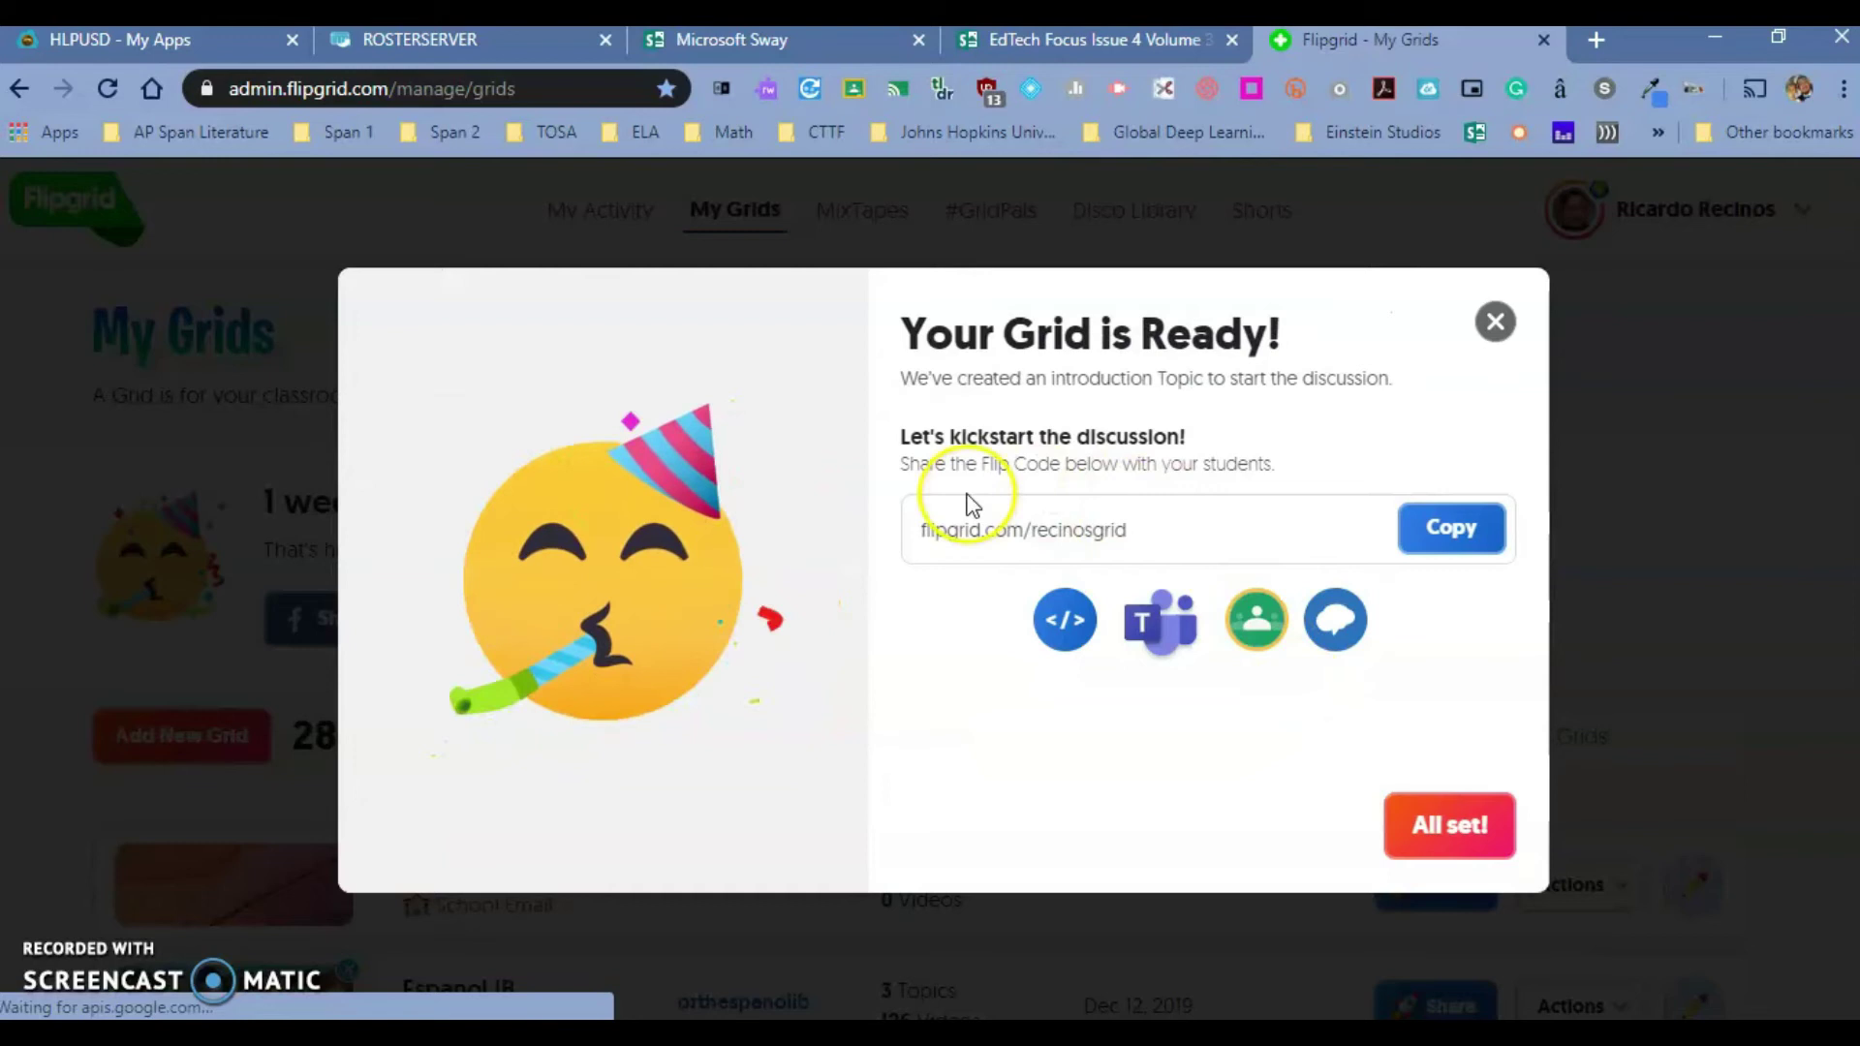
left_click(921, 547)
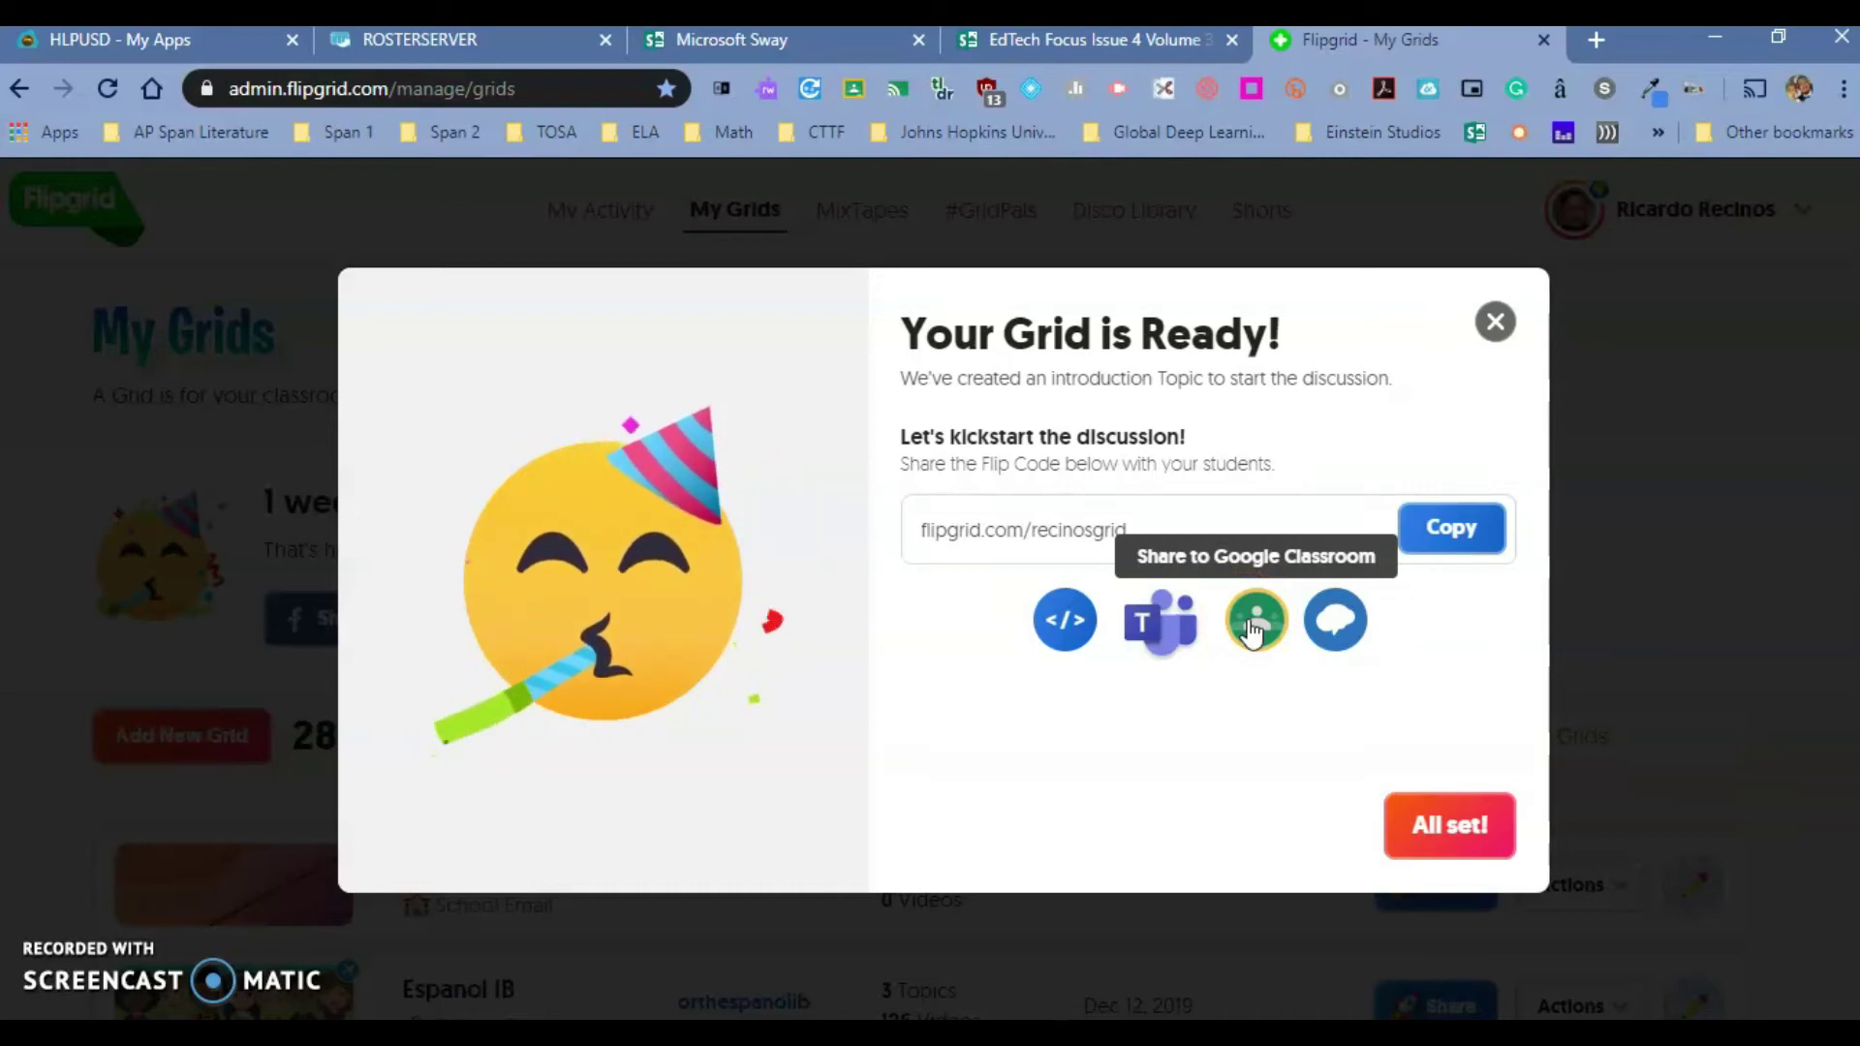
left_click(1438, 824)
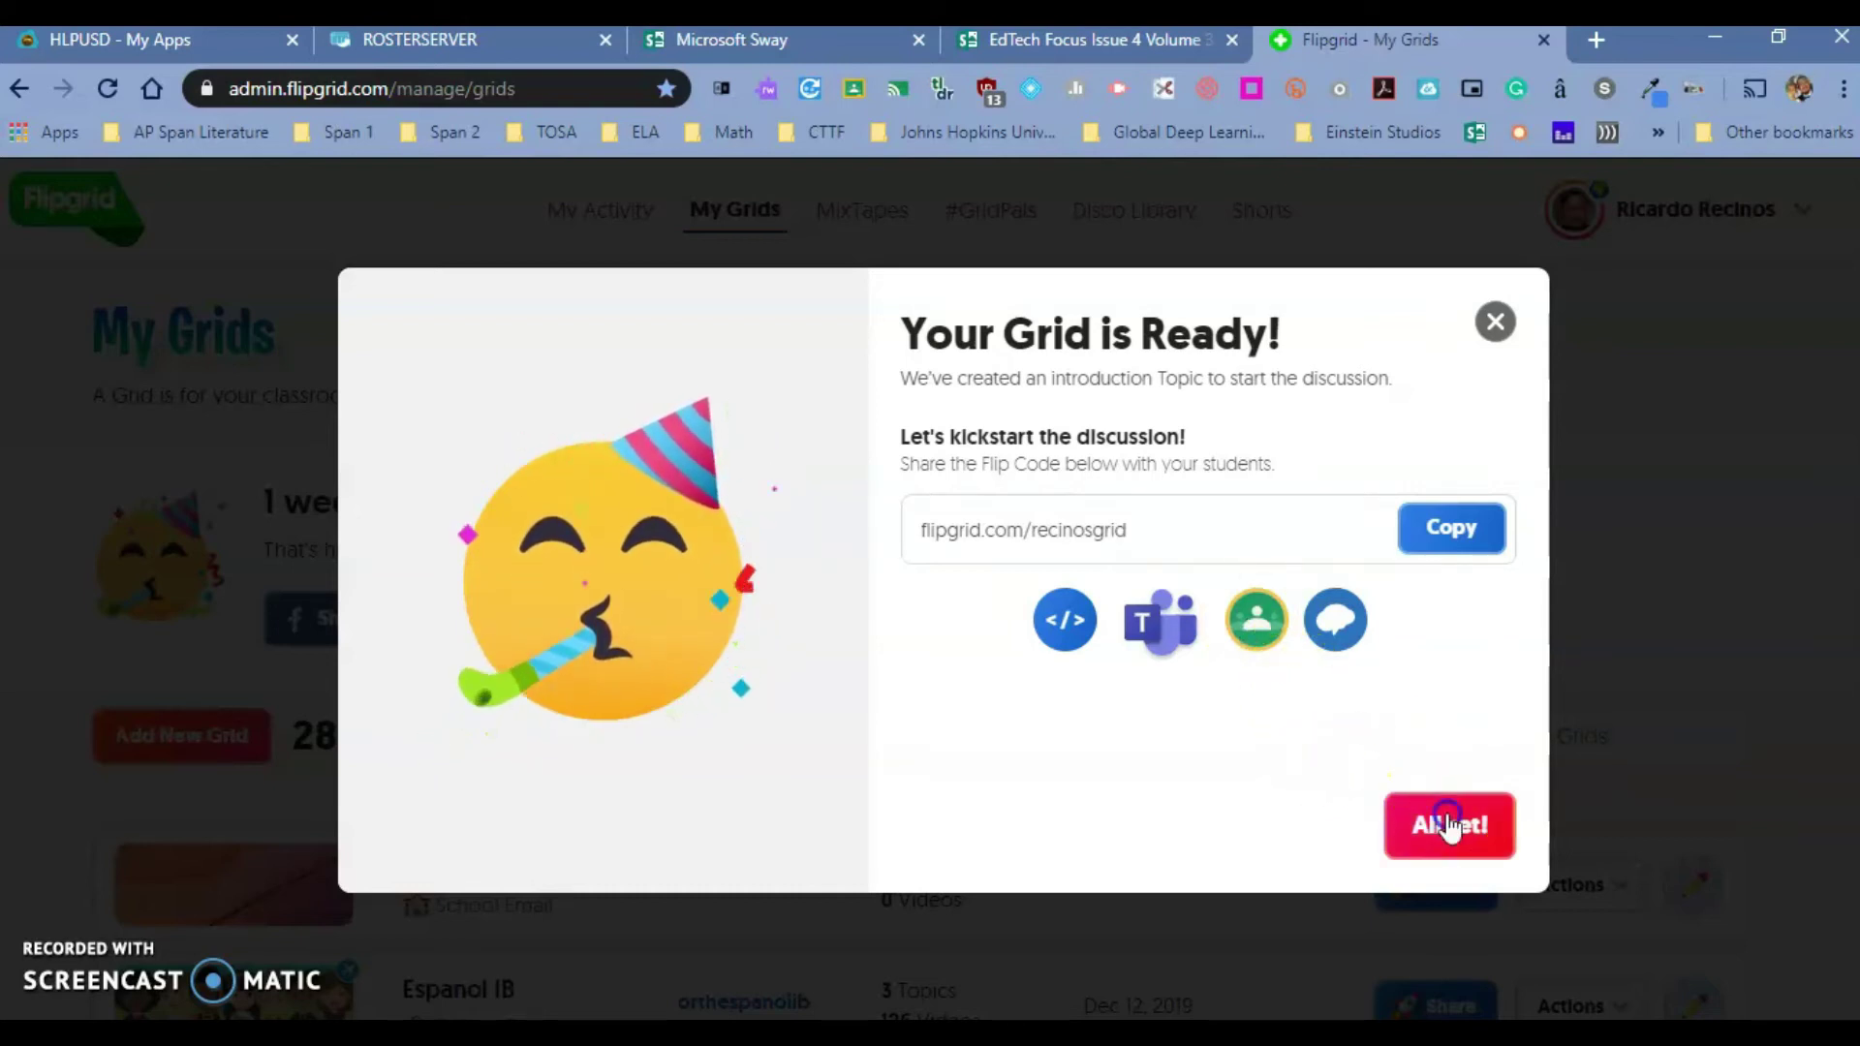
- Hide the "Say Hello on Flipgrid!" topic in the Grid's topic list
scroll(775, 678, "down", 4)
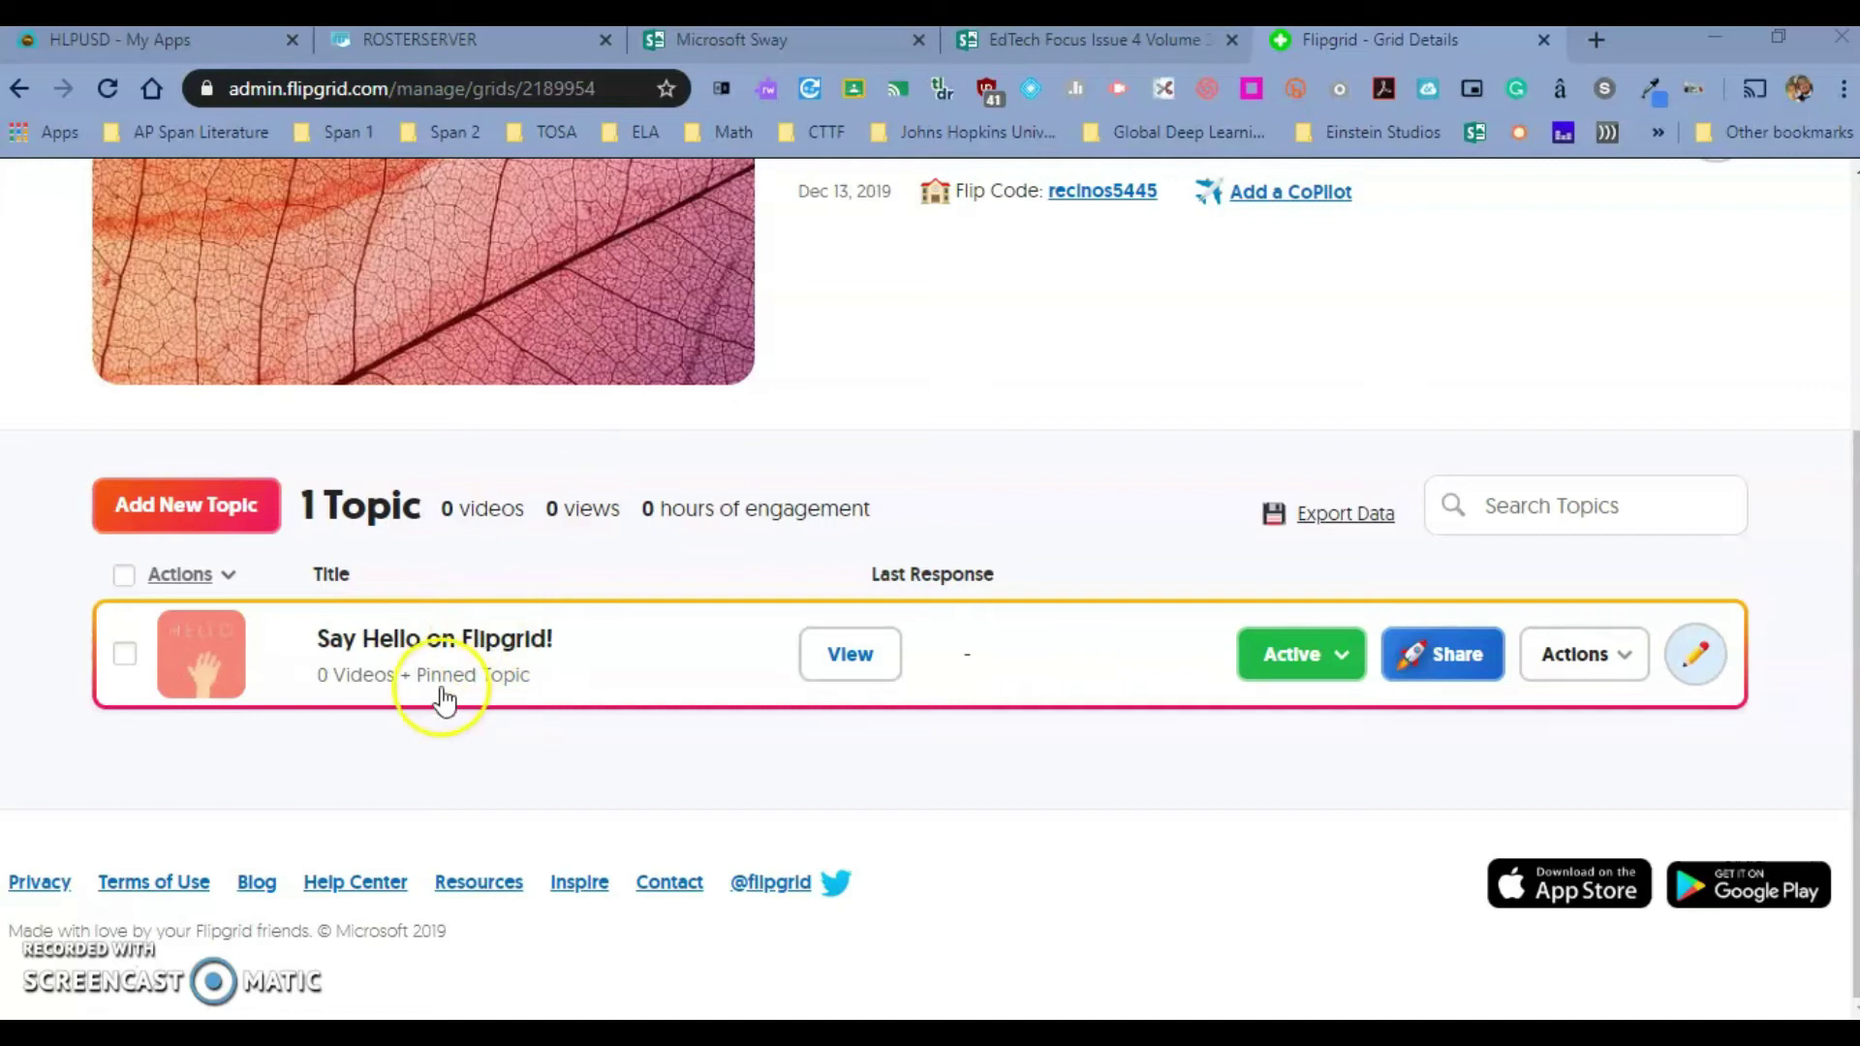
left_click(124, 652)
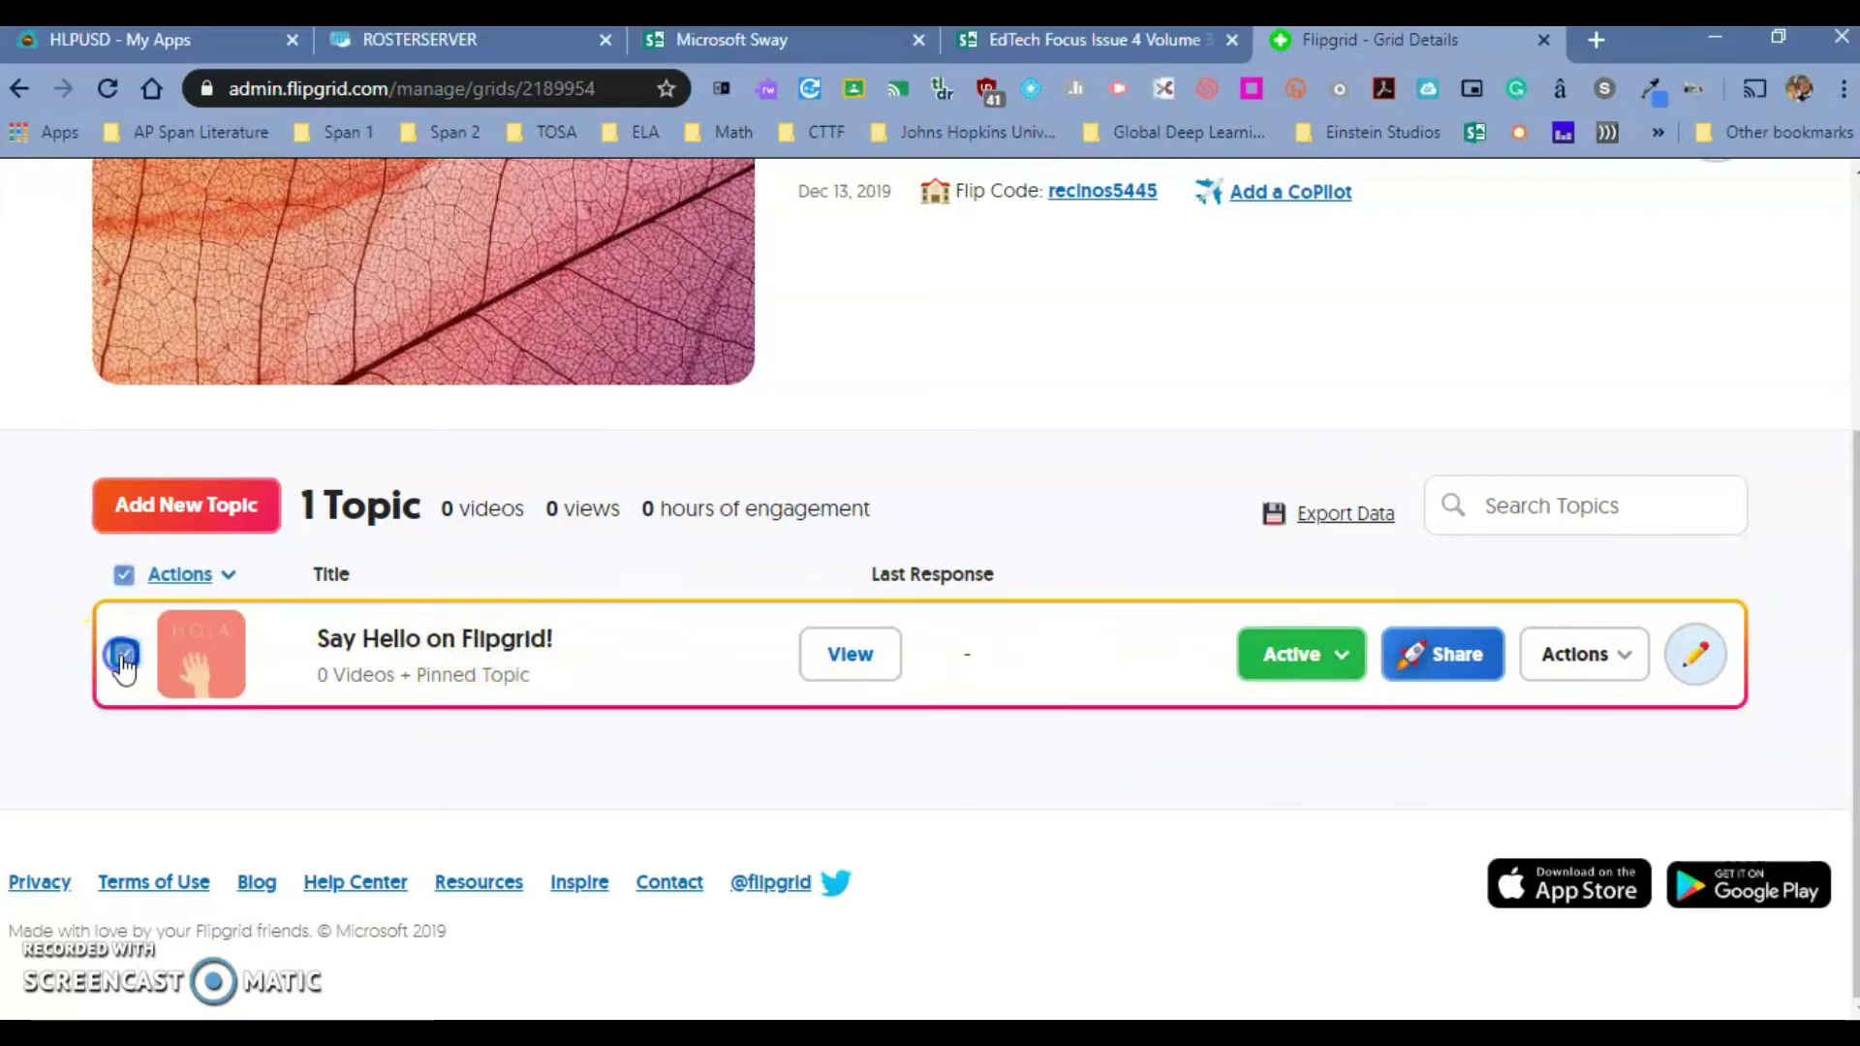
left_click(222, 575)
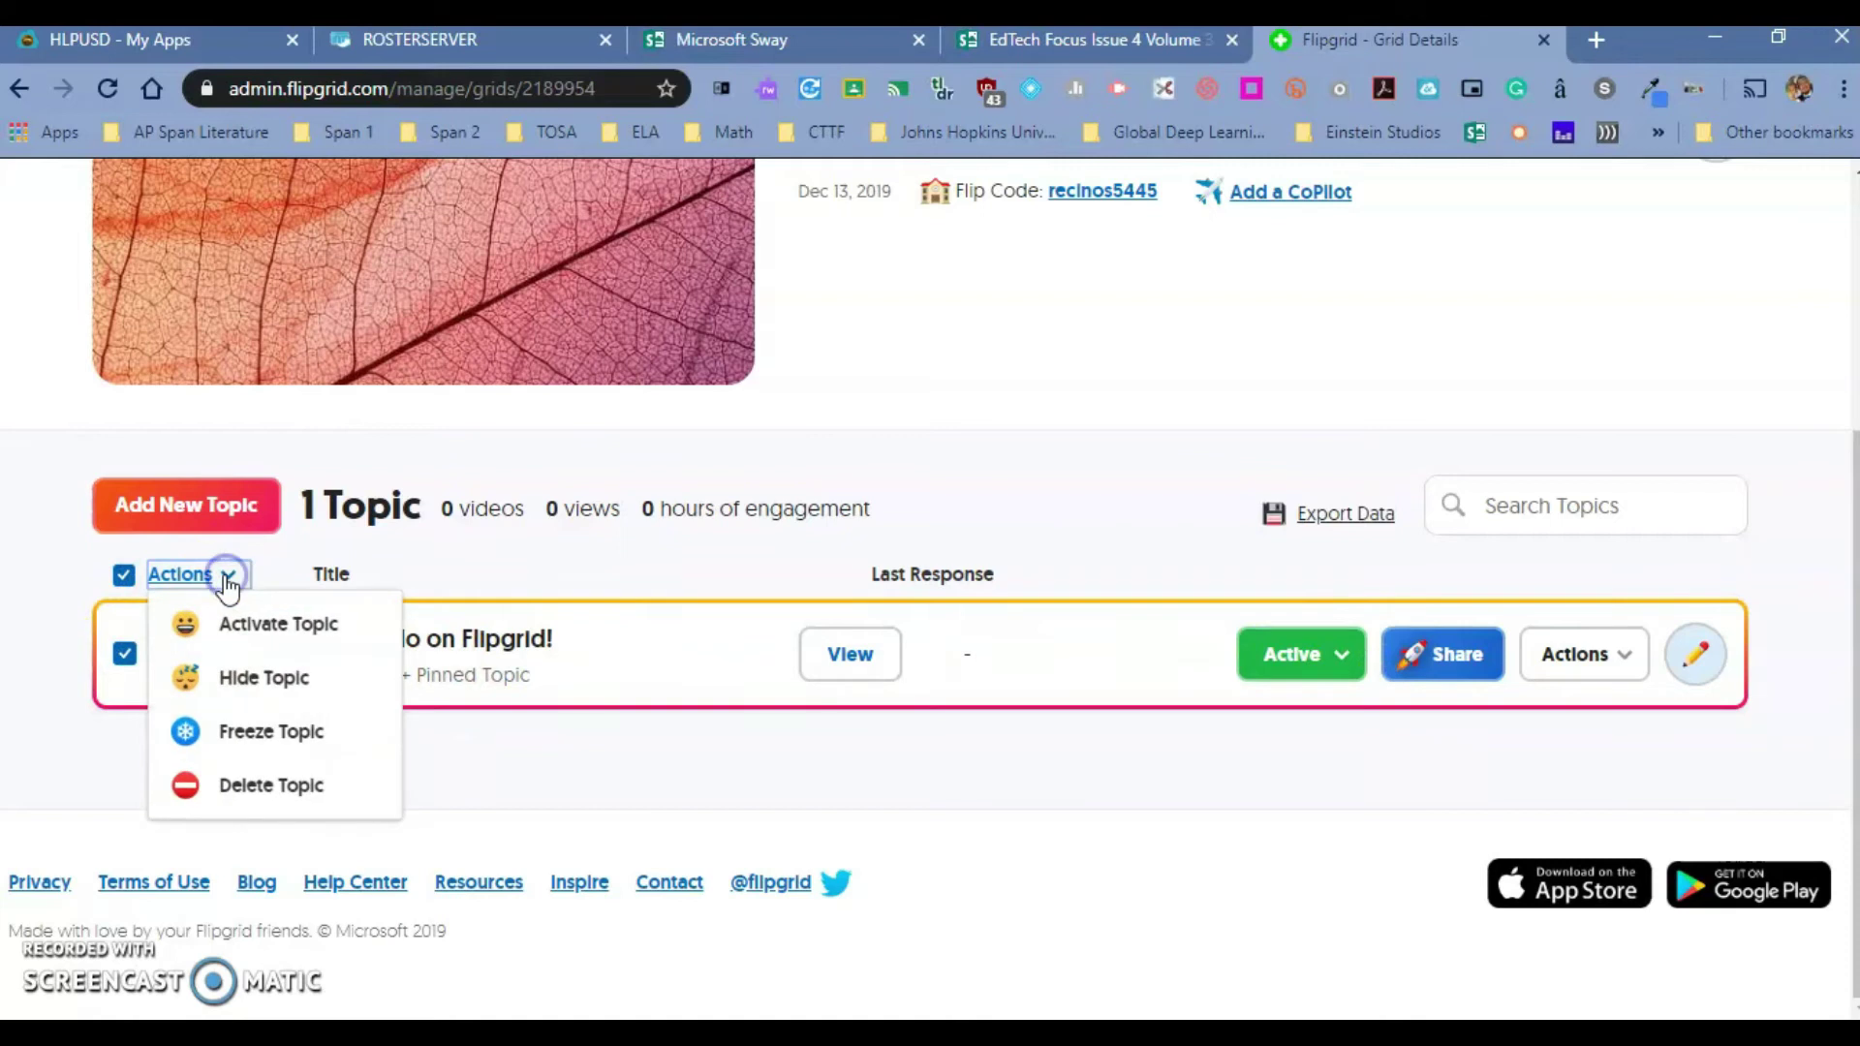
left_click(281, 700)
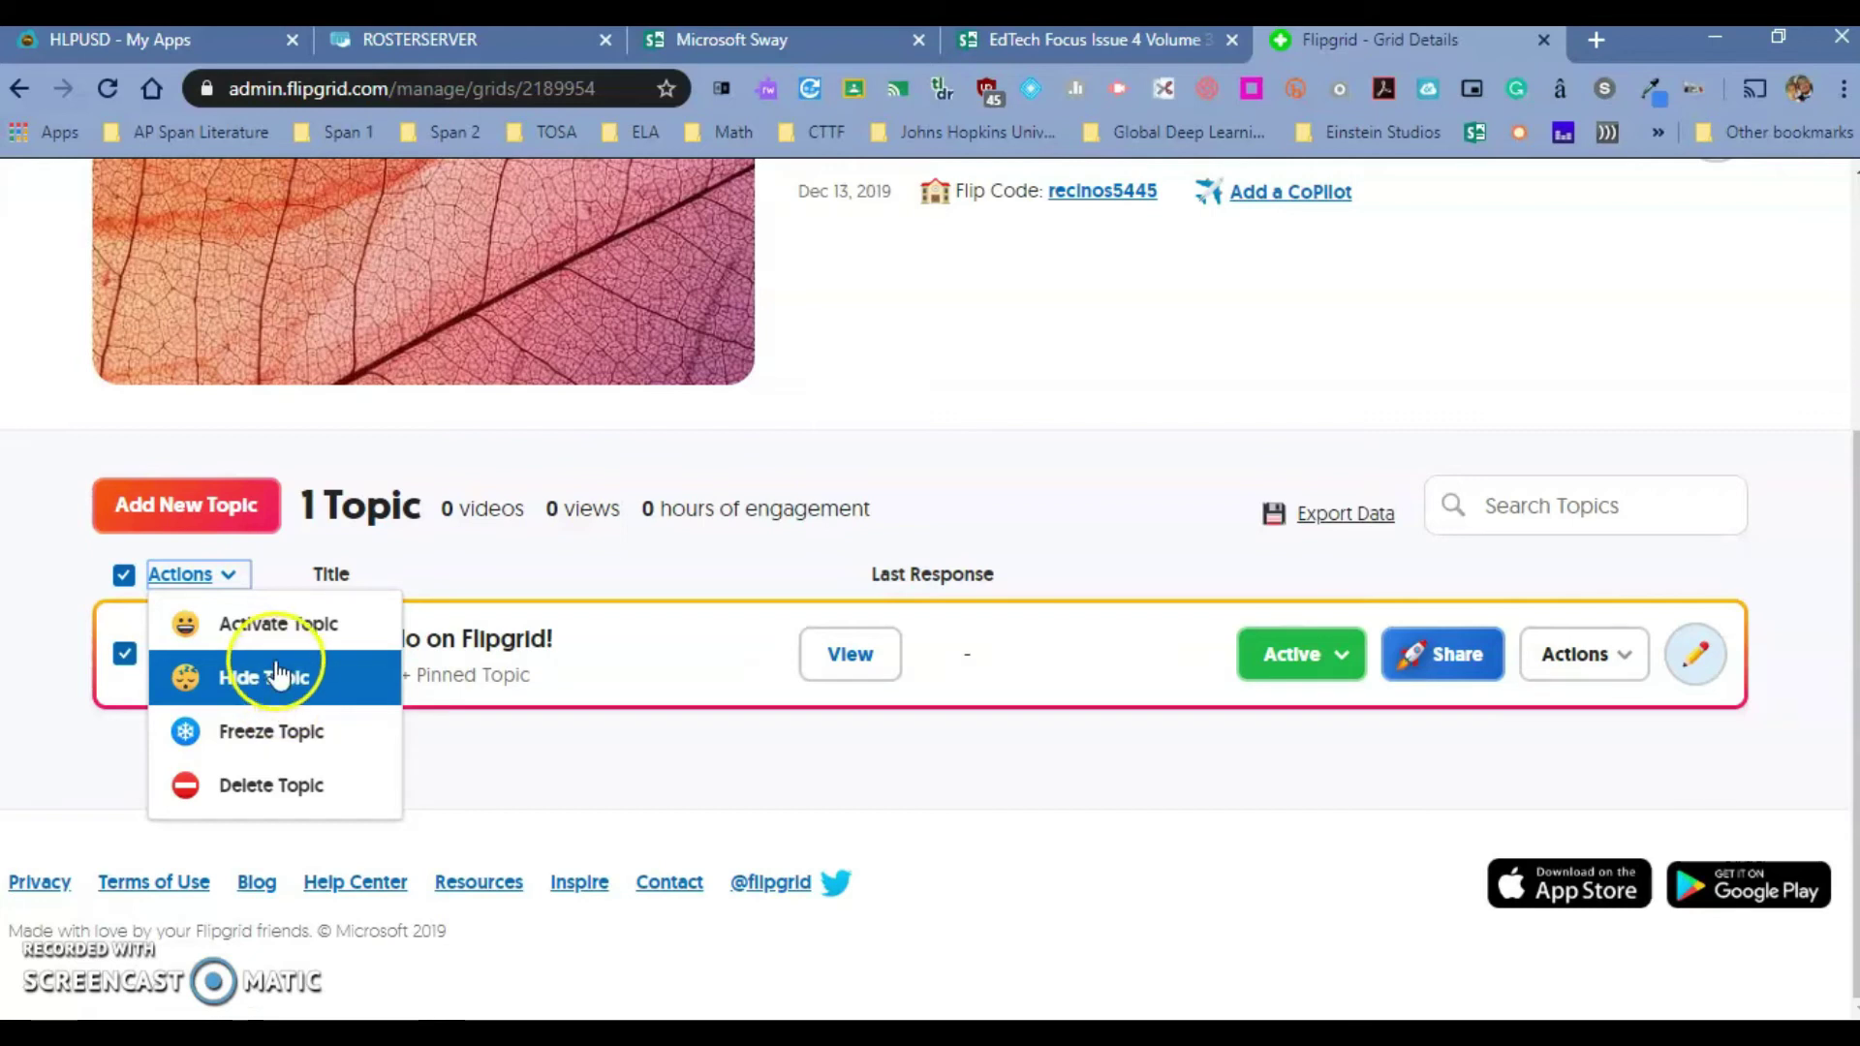
left_click(273, 810)
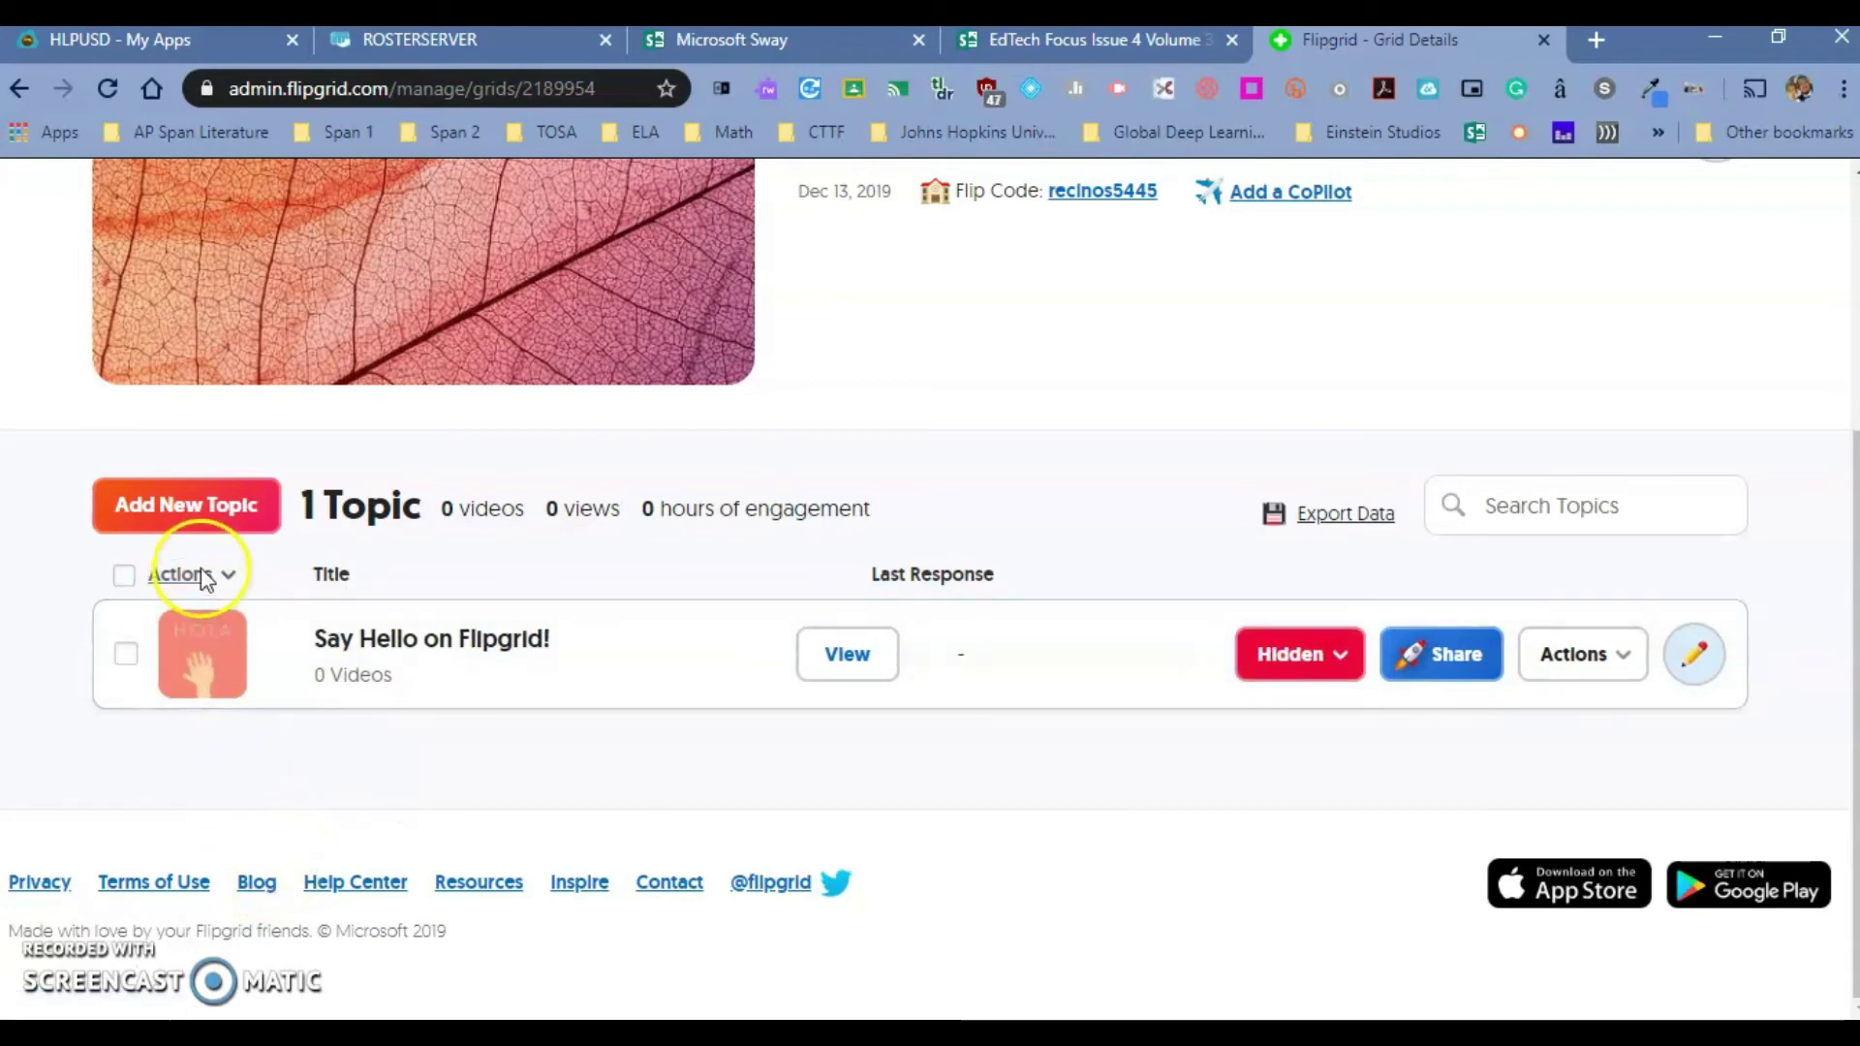
- Start a new topic in the Grid and title it "Preterite vs. Imperfect"
left_click(230, 509)
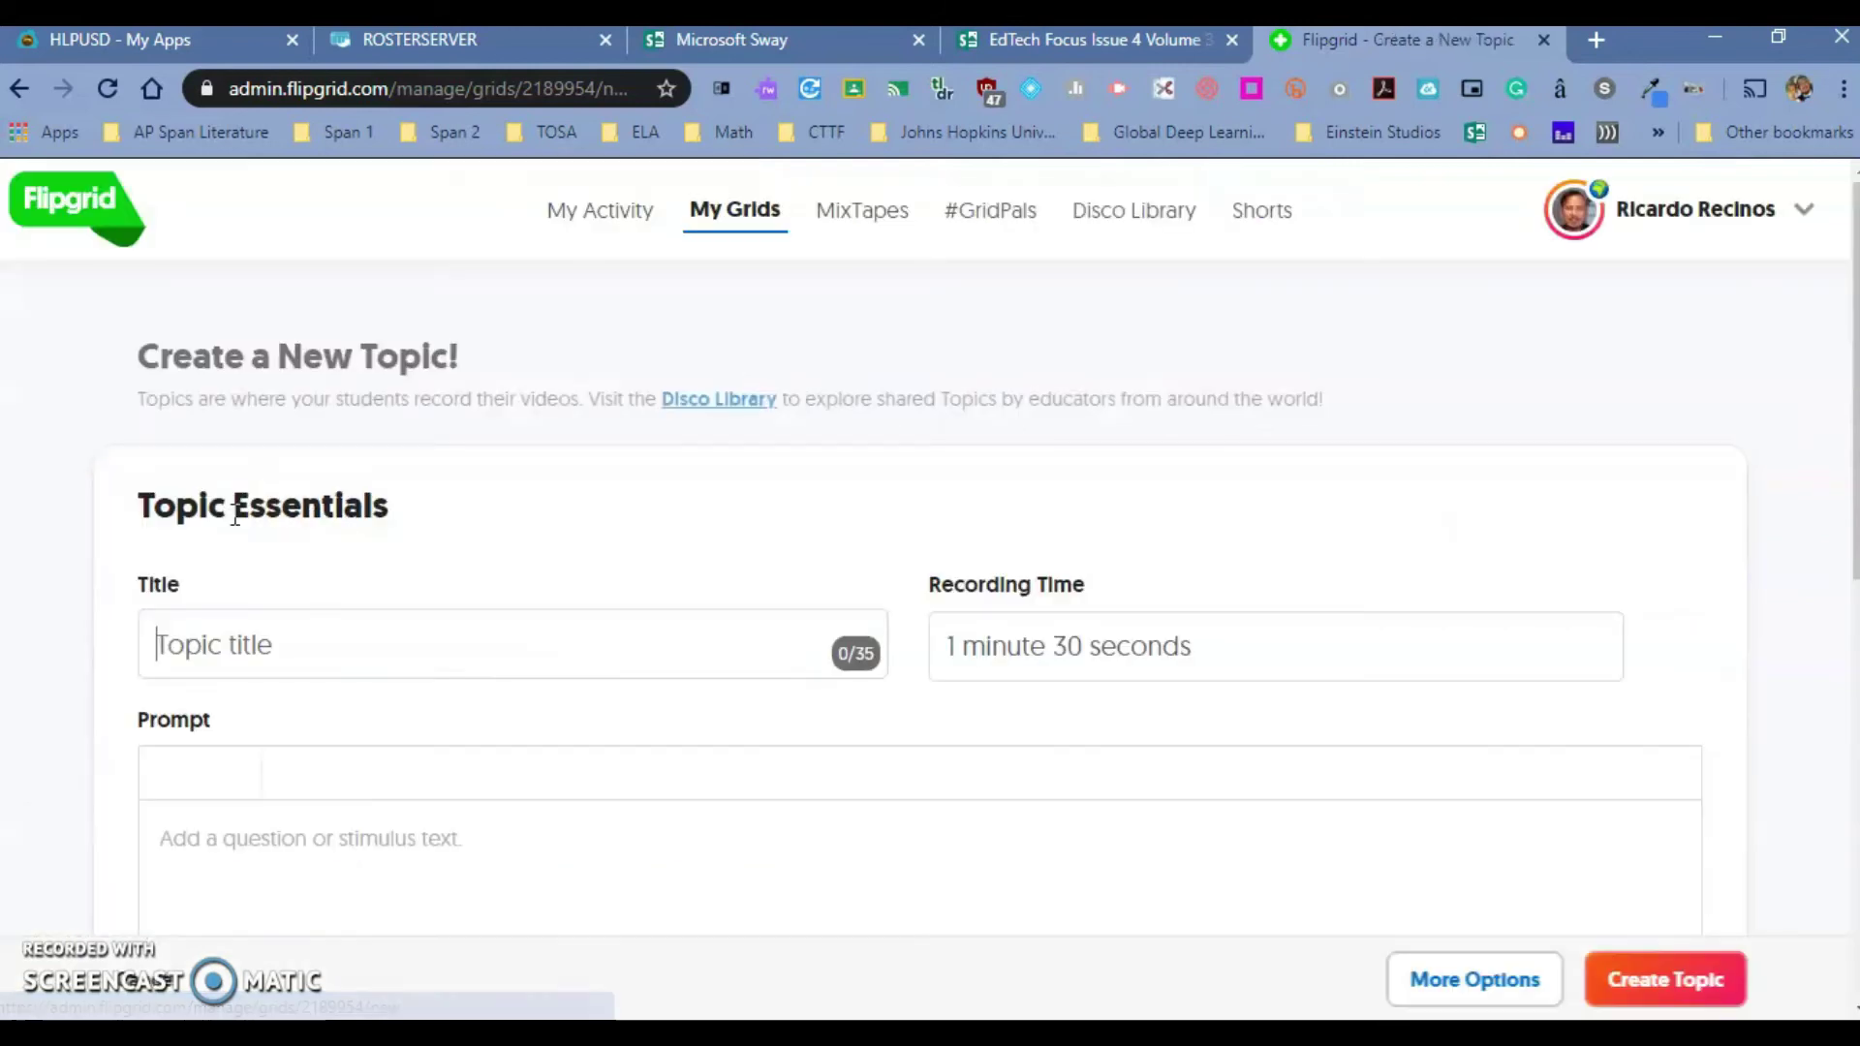
left_click(302, 645)
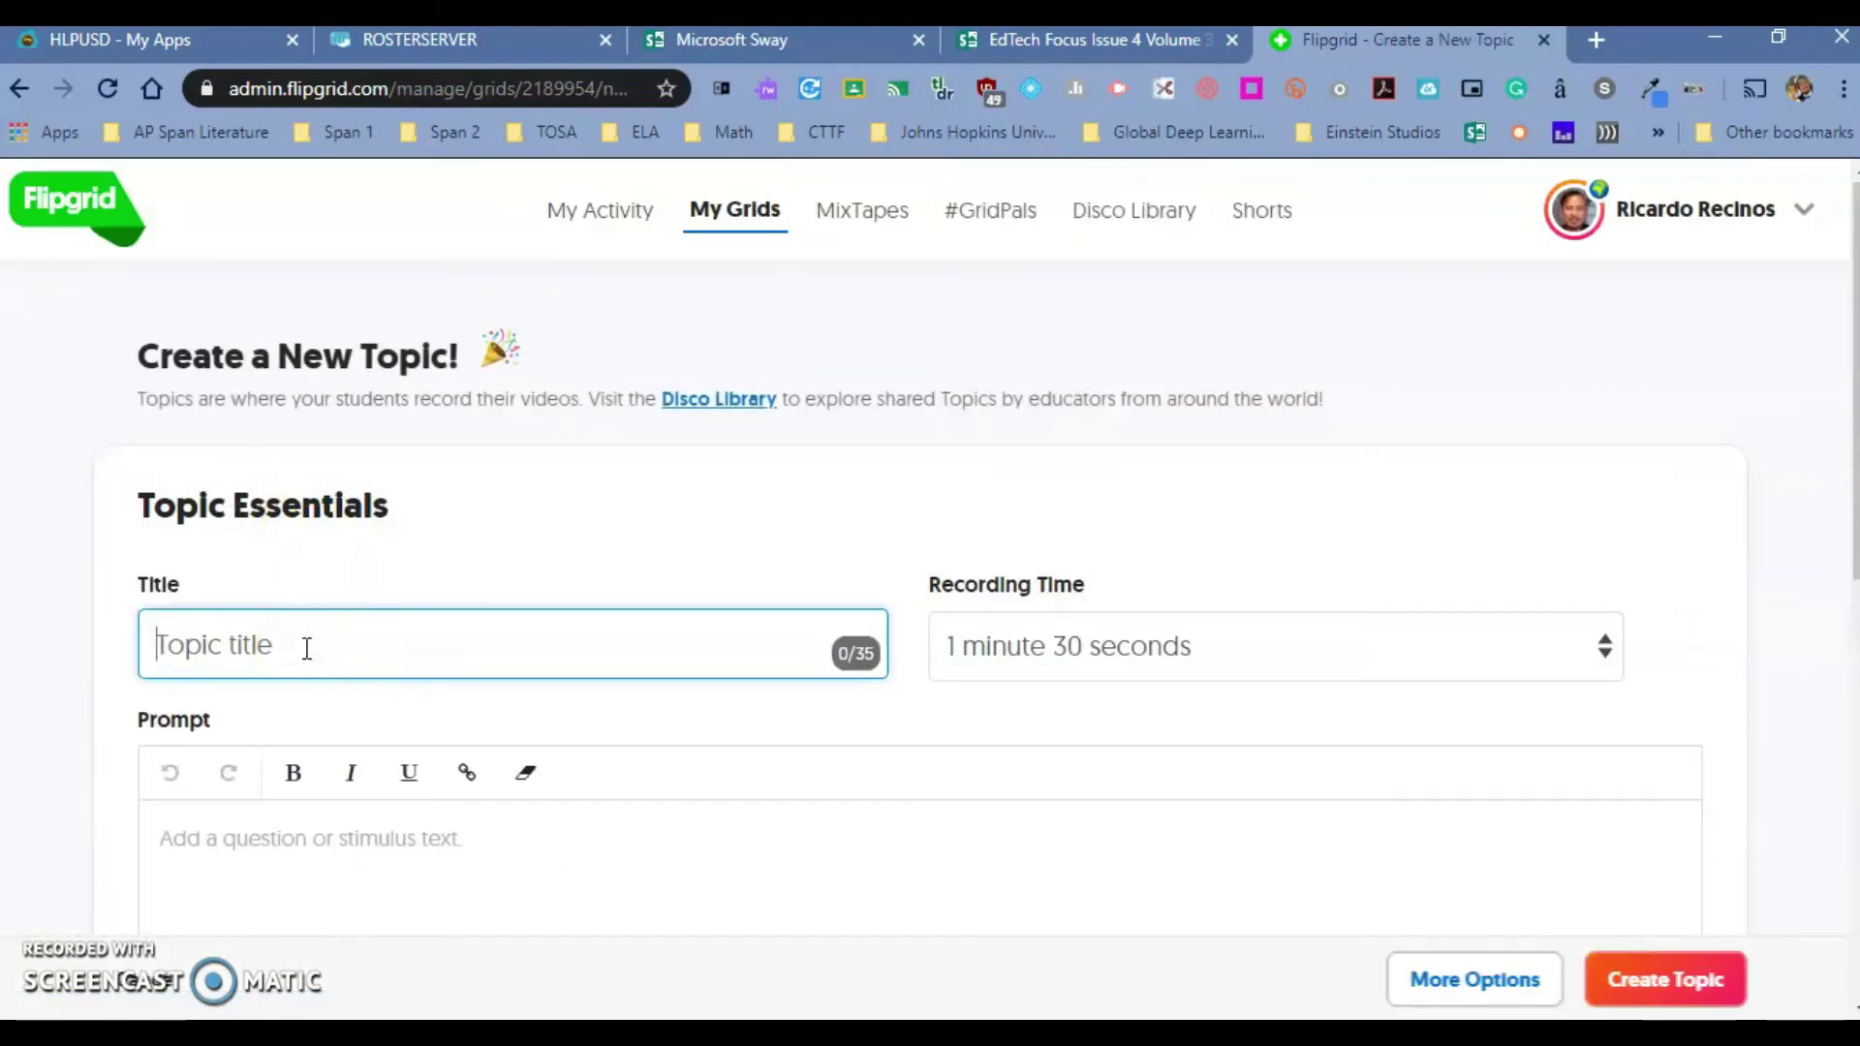
type("Pre")
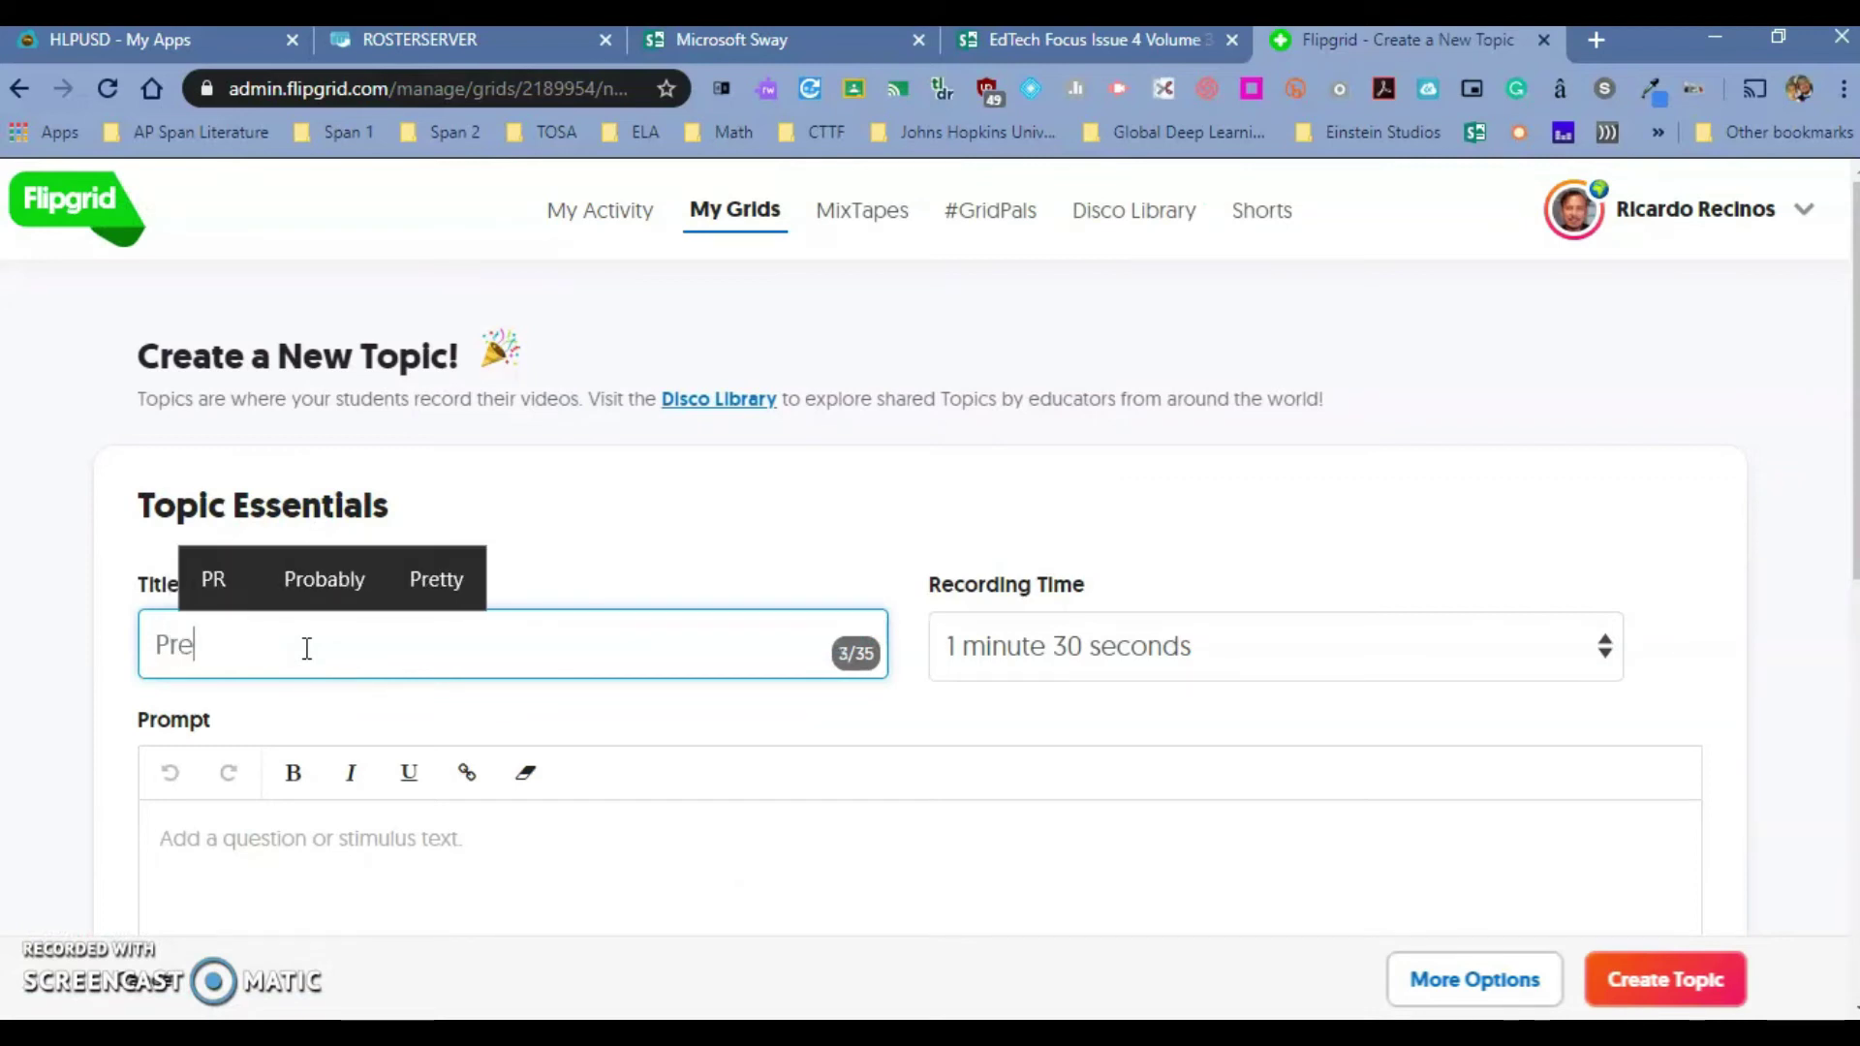
type("terite vs. Imperfe")
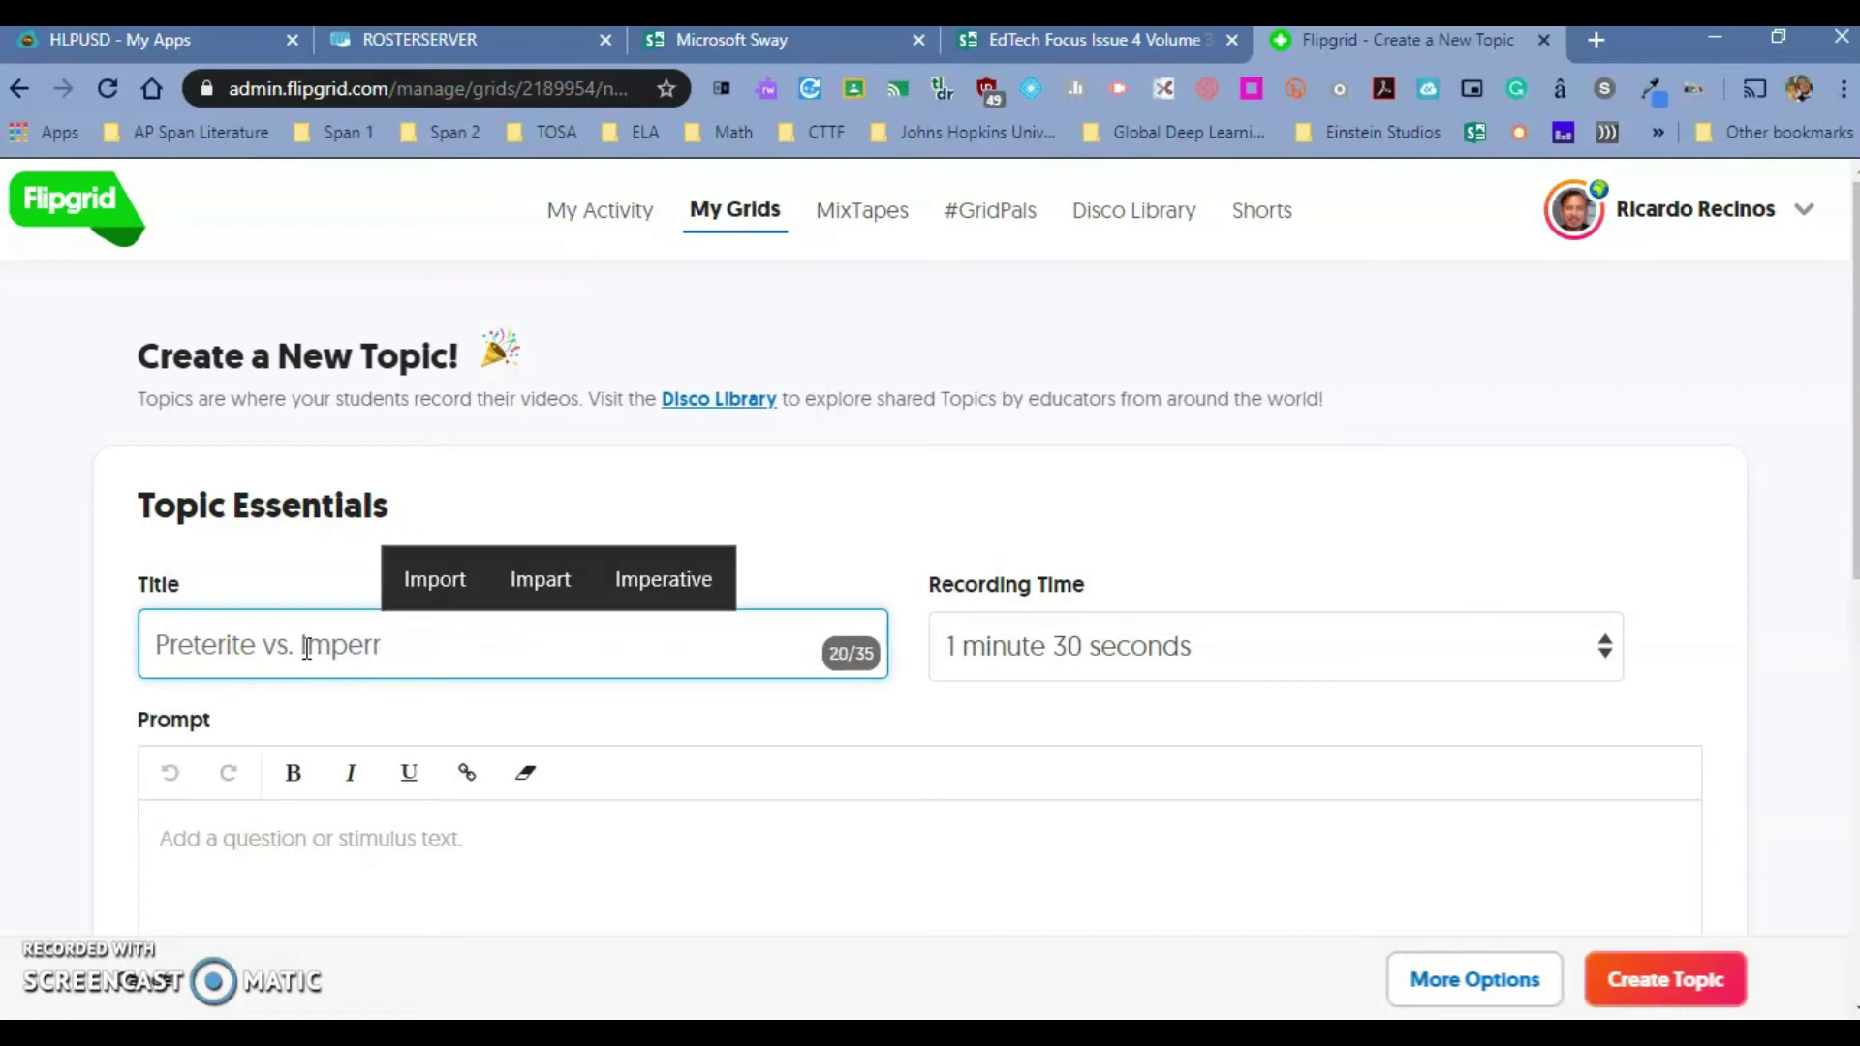
type("ct")
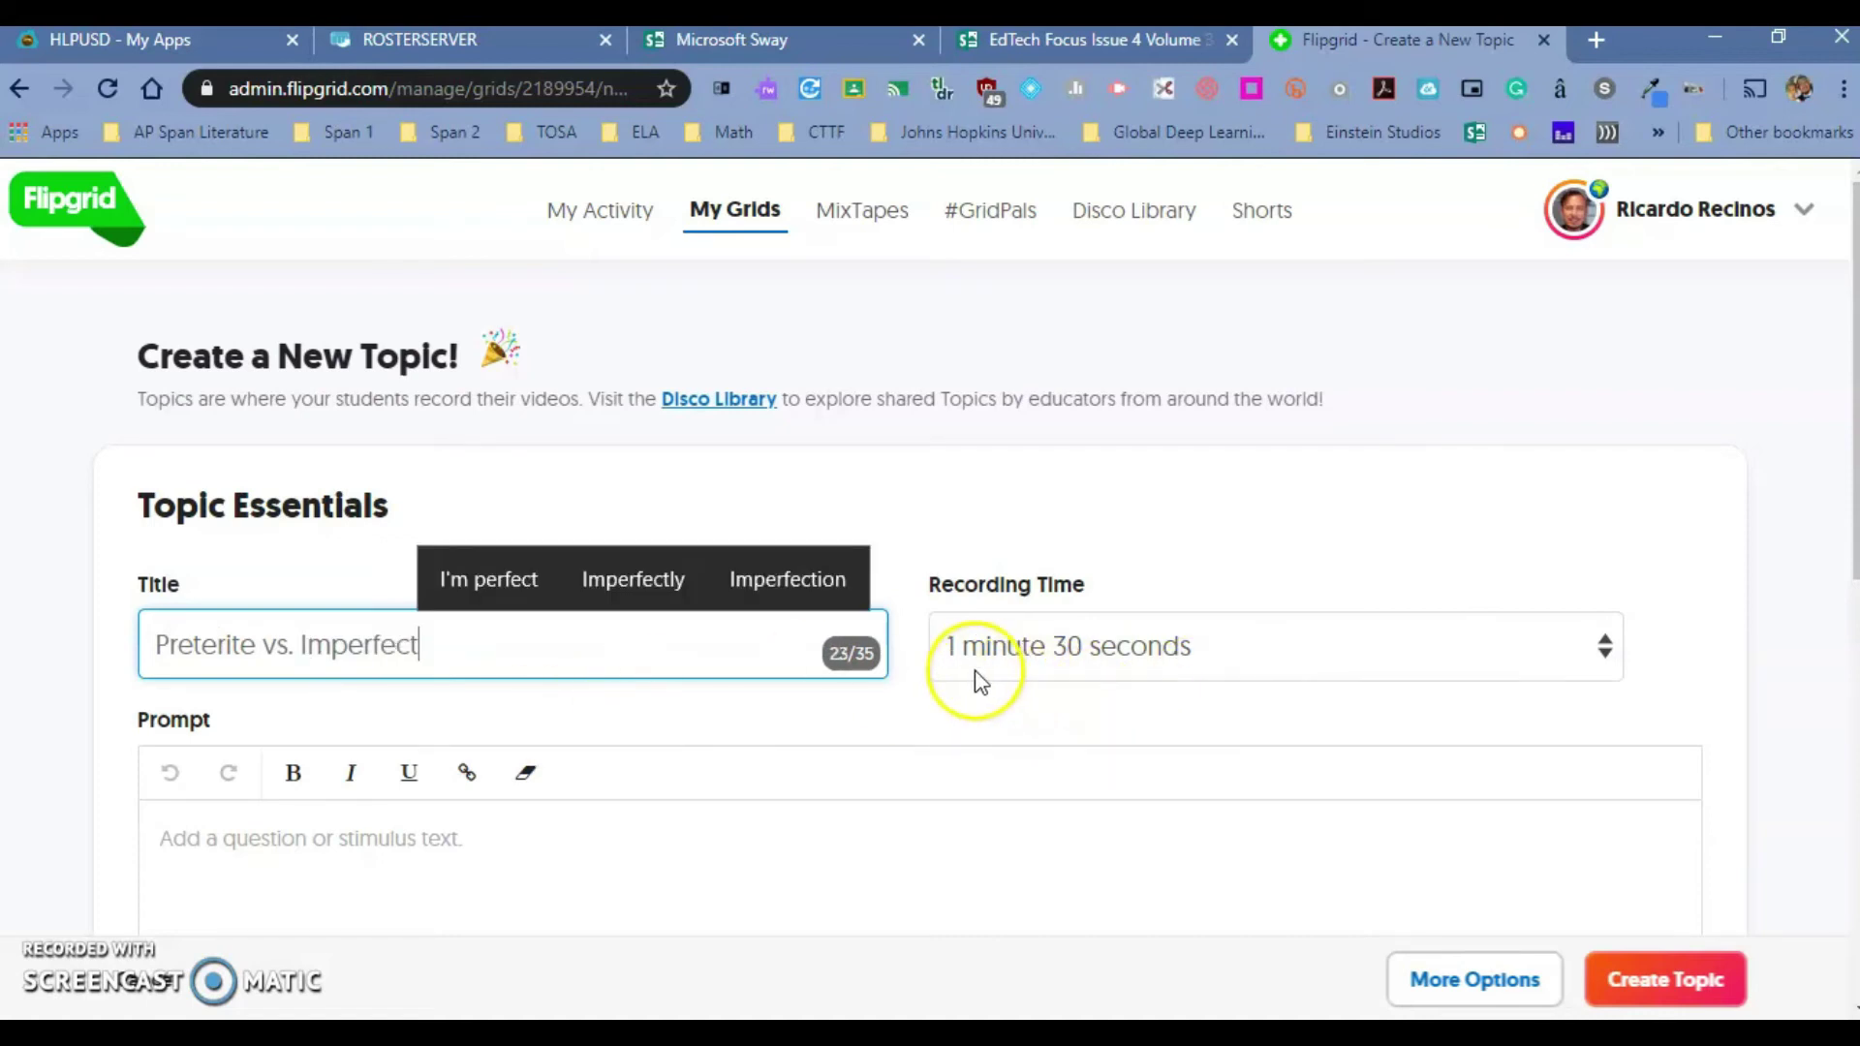
- Choose a recording time of 1 minute 30 seconds and enter "Test" as the topic's prompt
left_click(1212, 650)
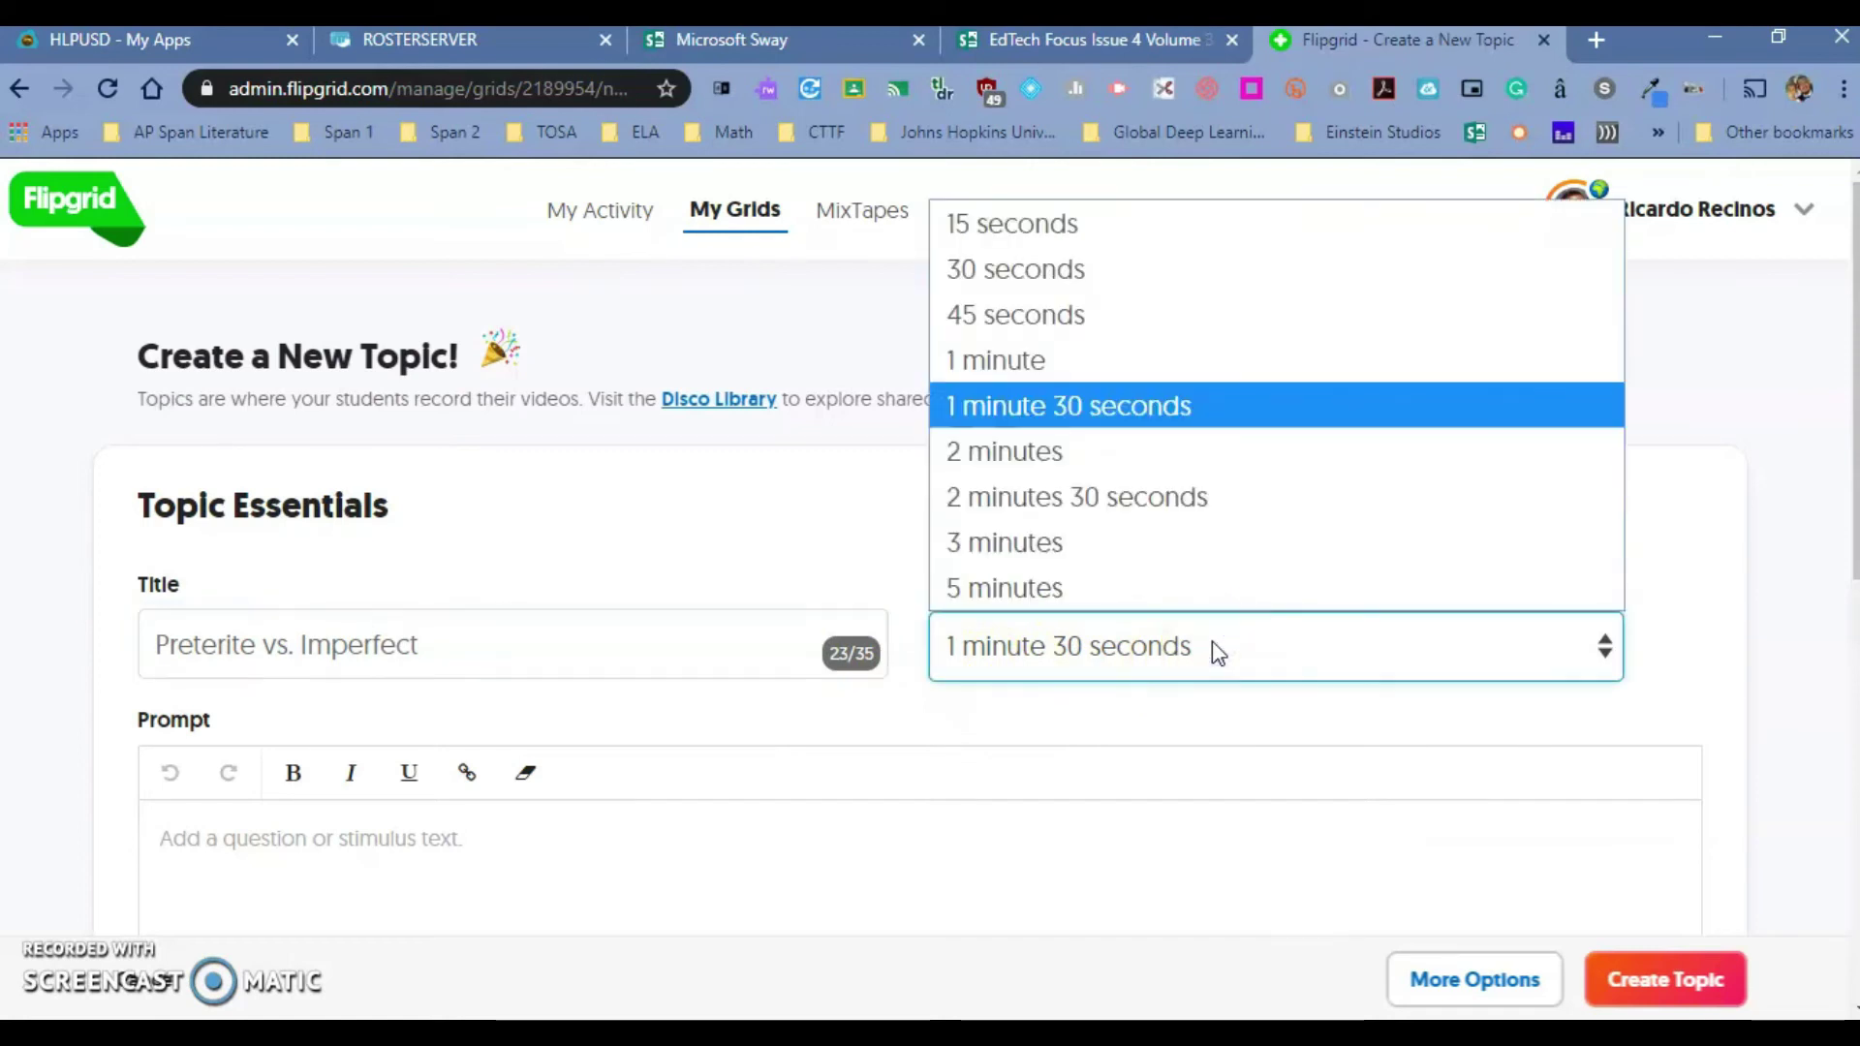
left_click(1132, 291)
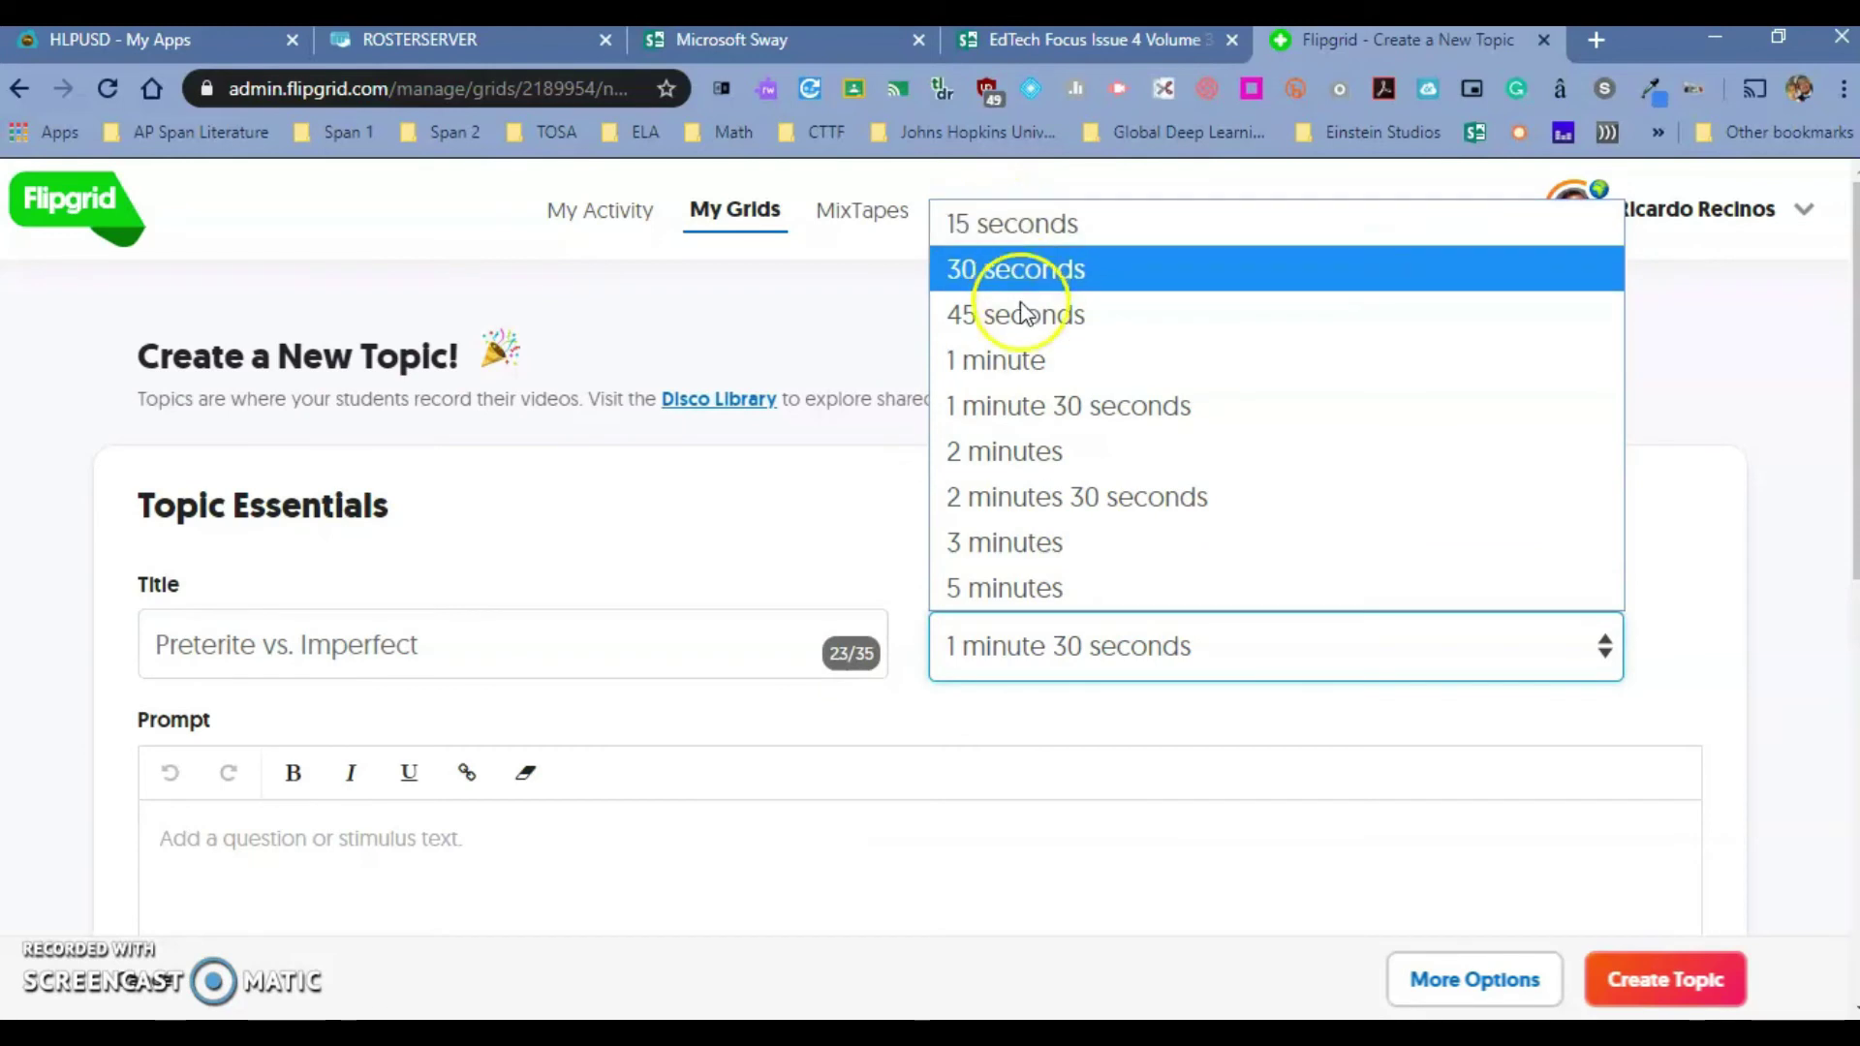
left_click(1039, 402)
scroll(901, 805, "down", 4)
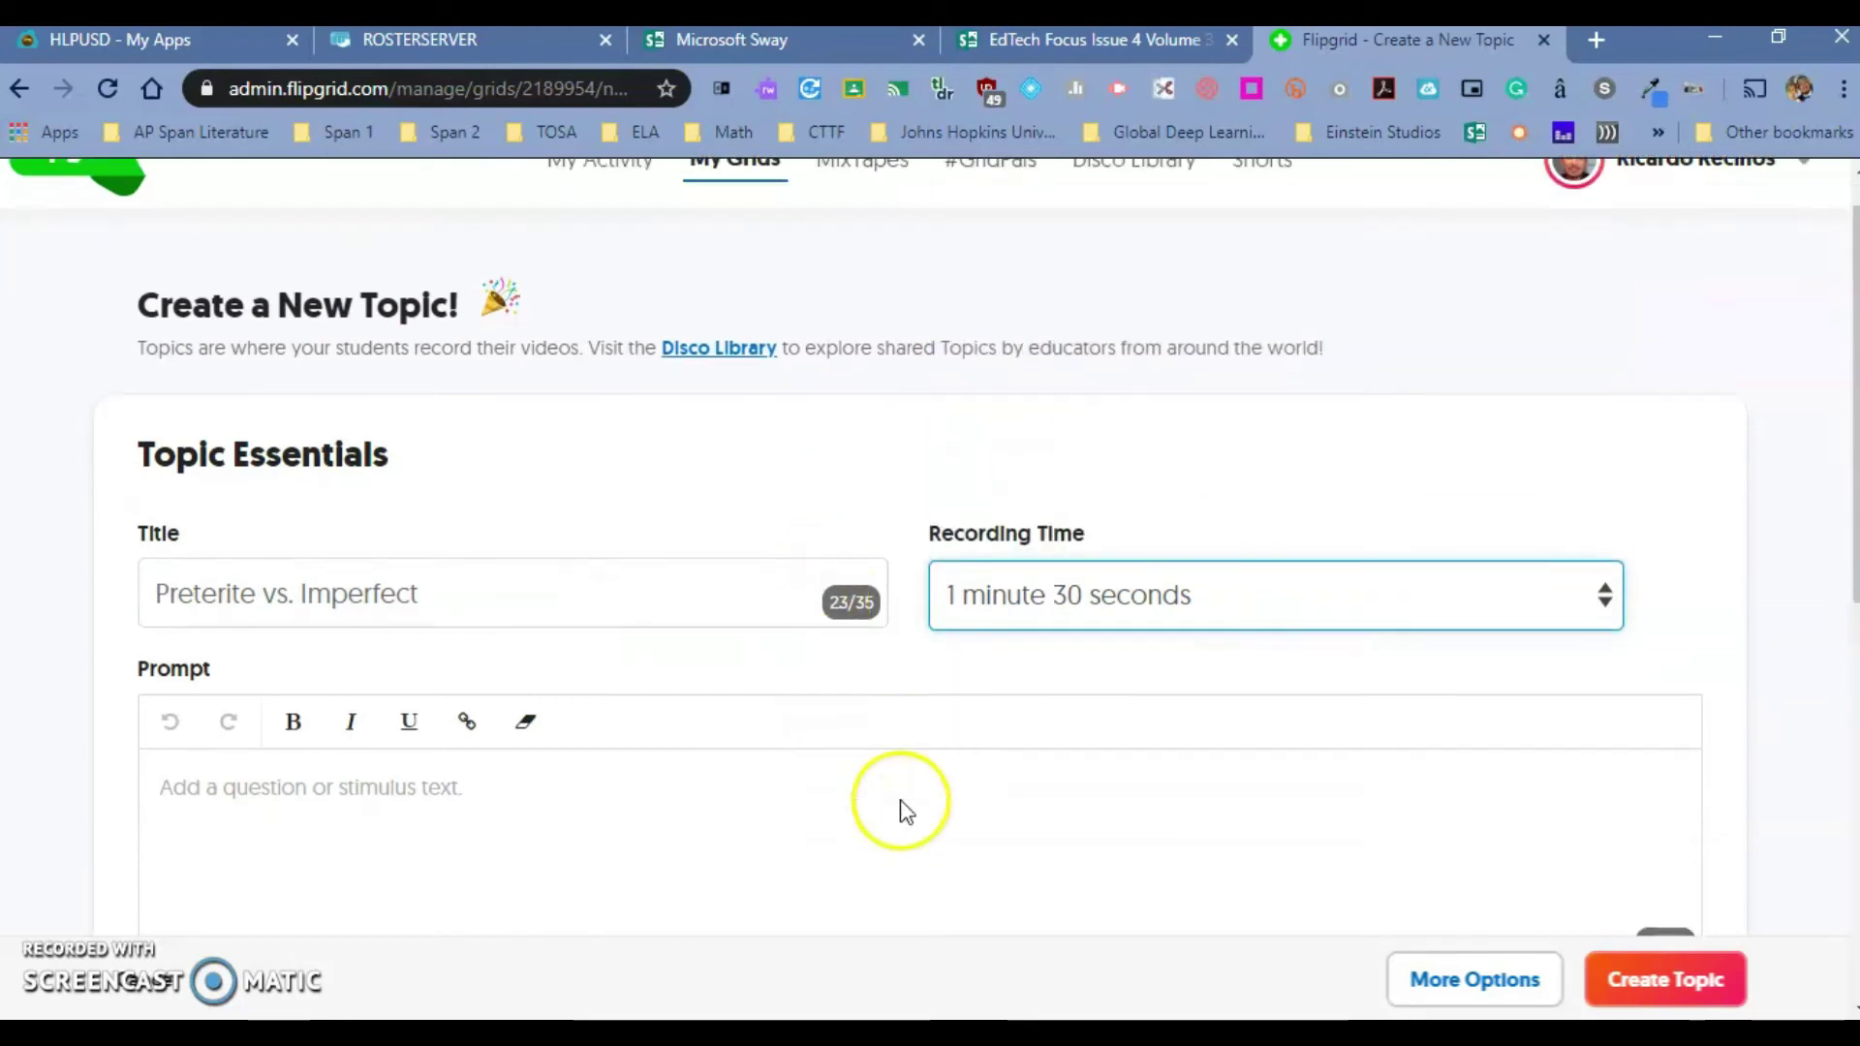
left_click(342, 466)
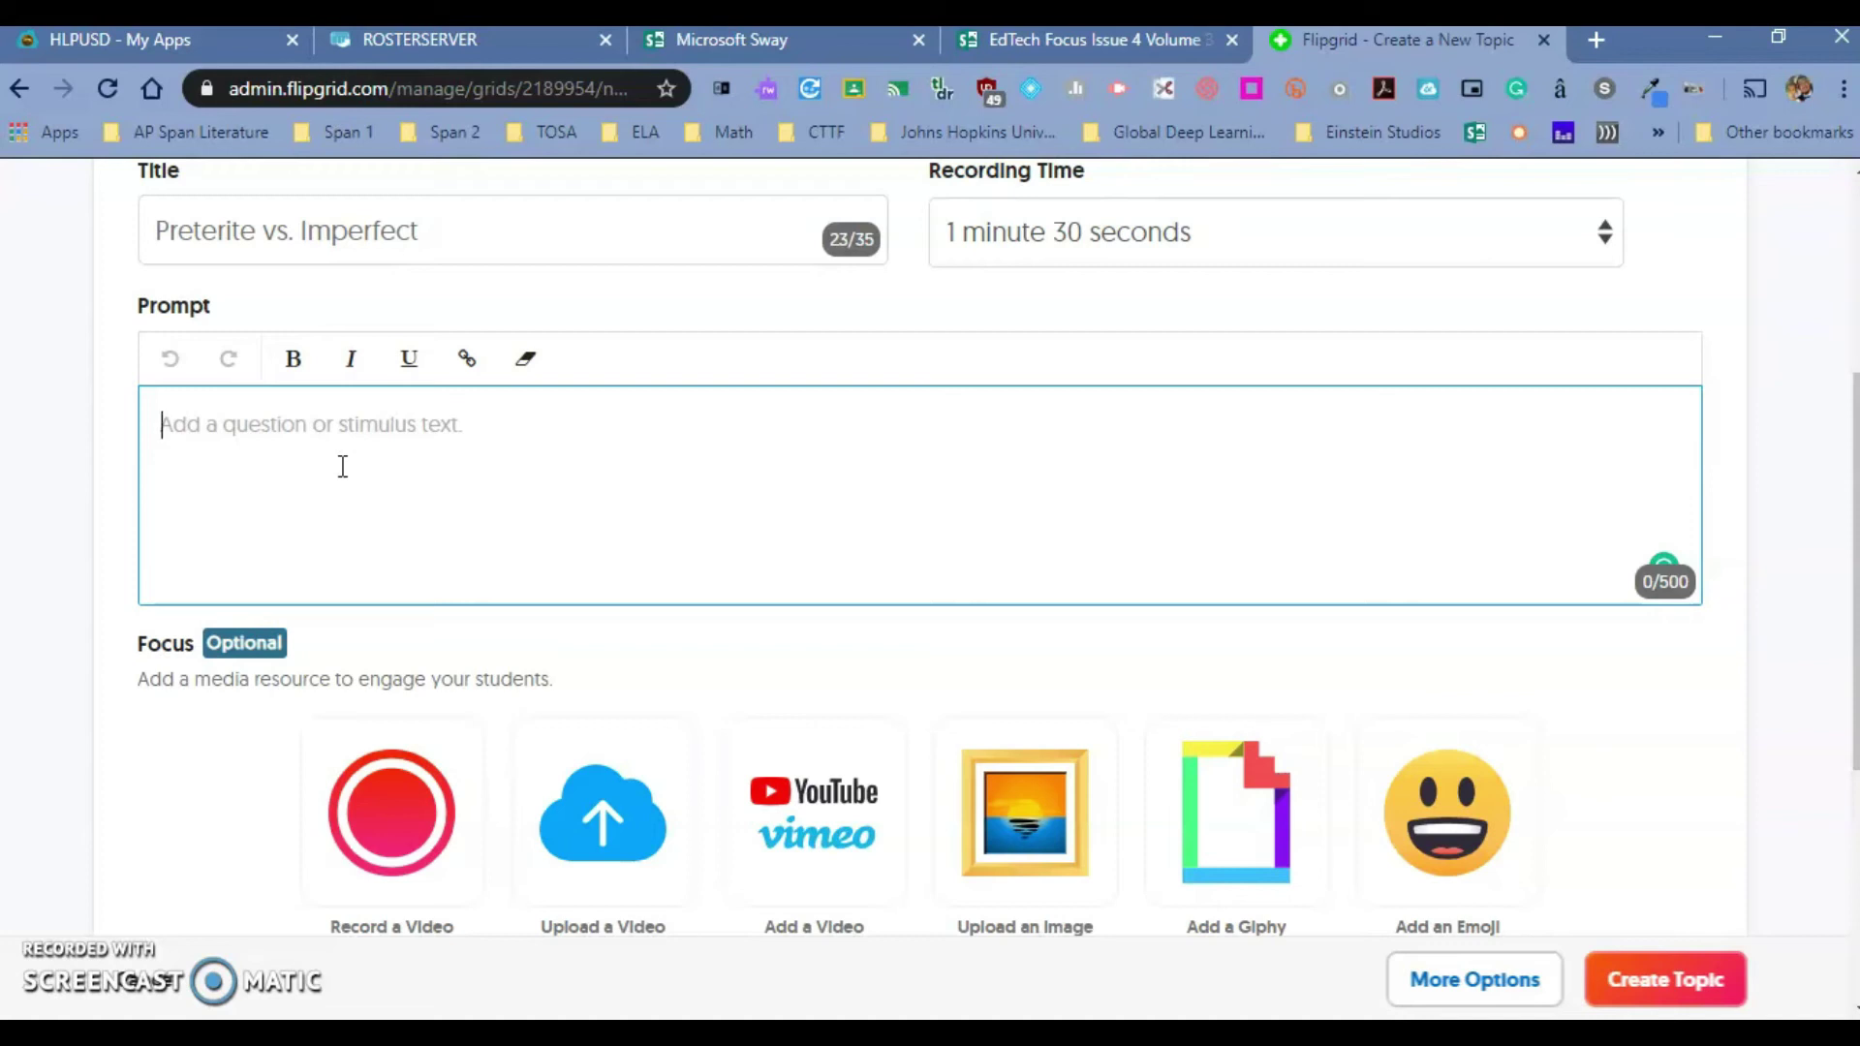
type("Test")
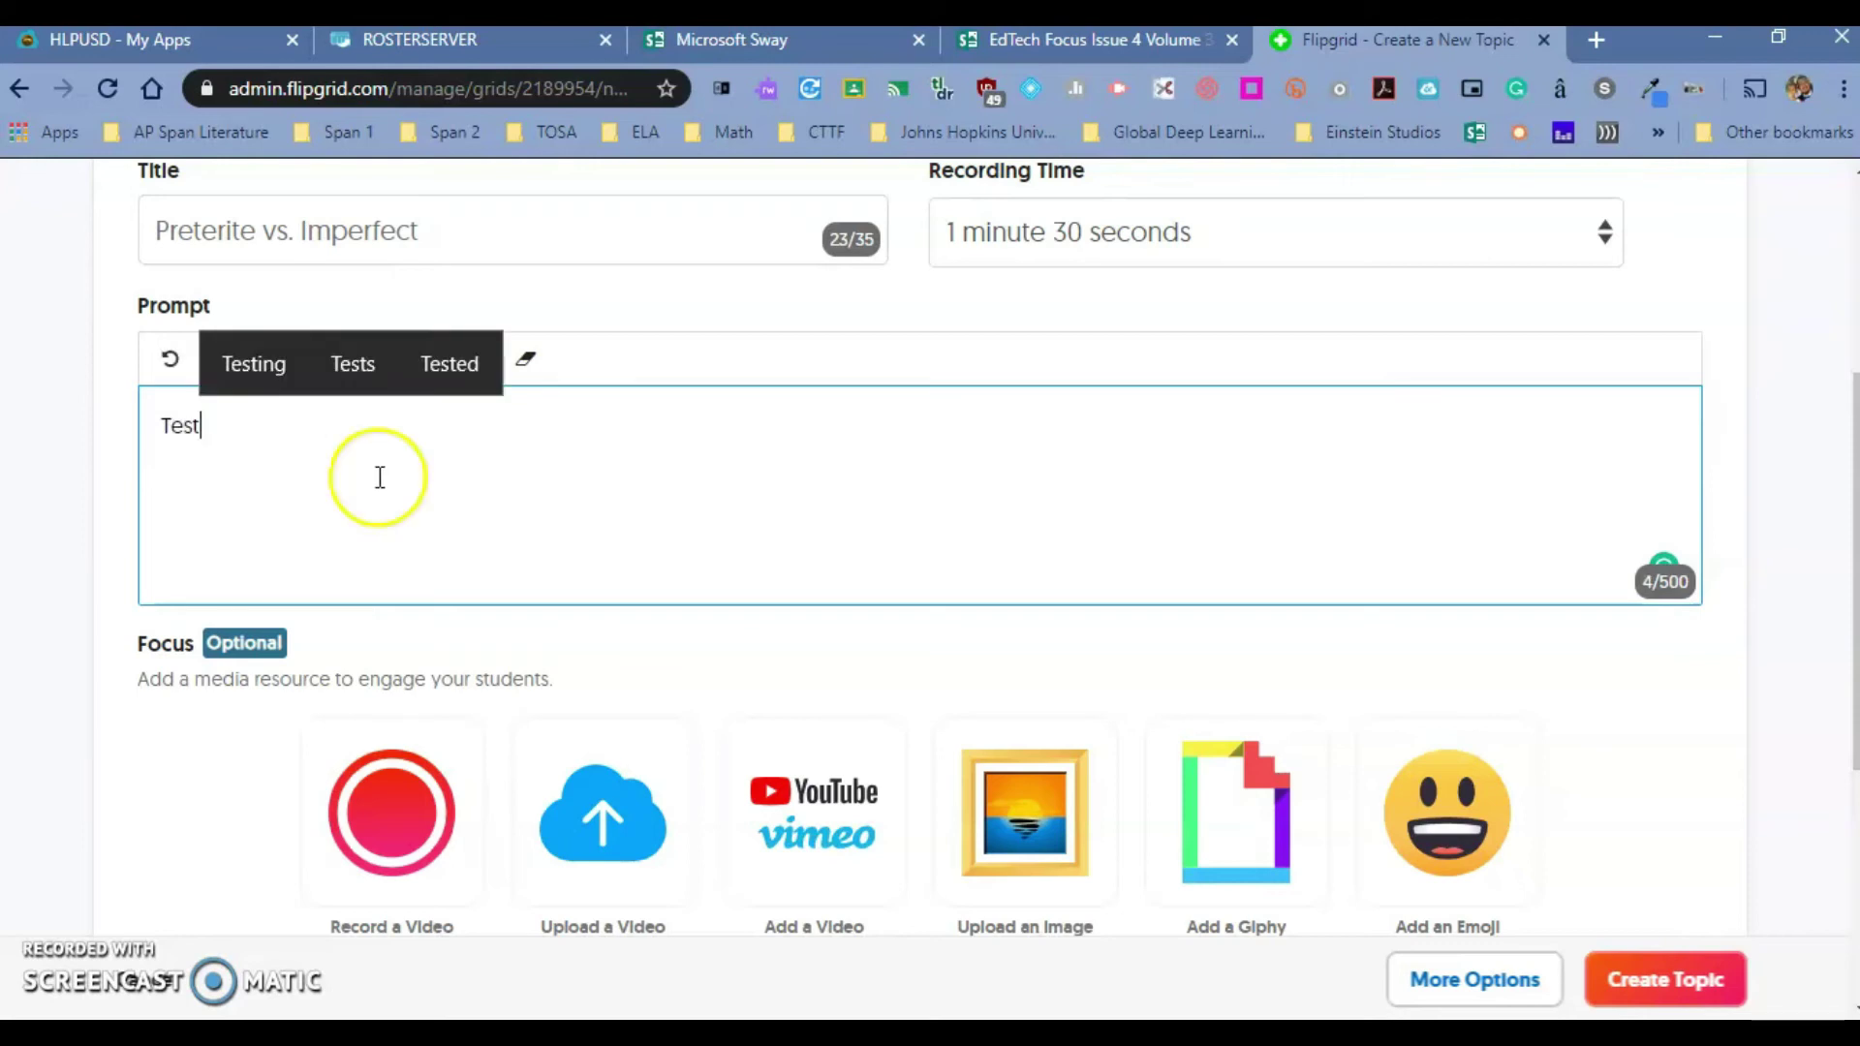
- Examine the media resources for the topic's focus, and expand the additional options to view the topic tip and attachment fields
scroll(368, 581, "down", 3)
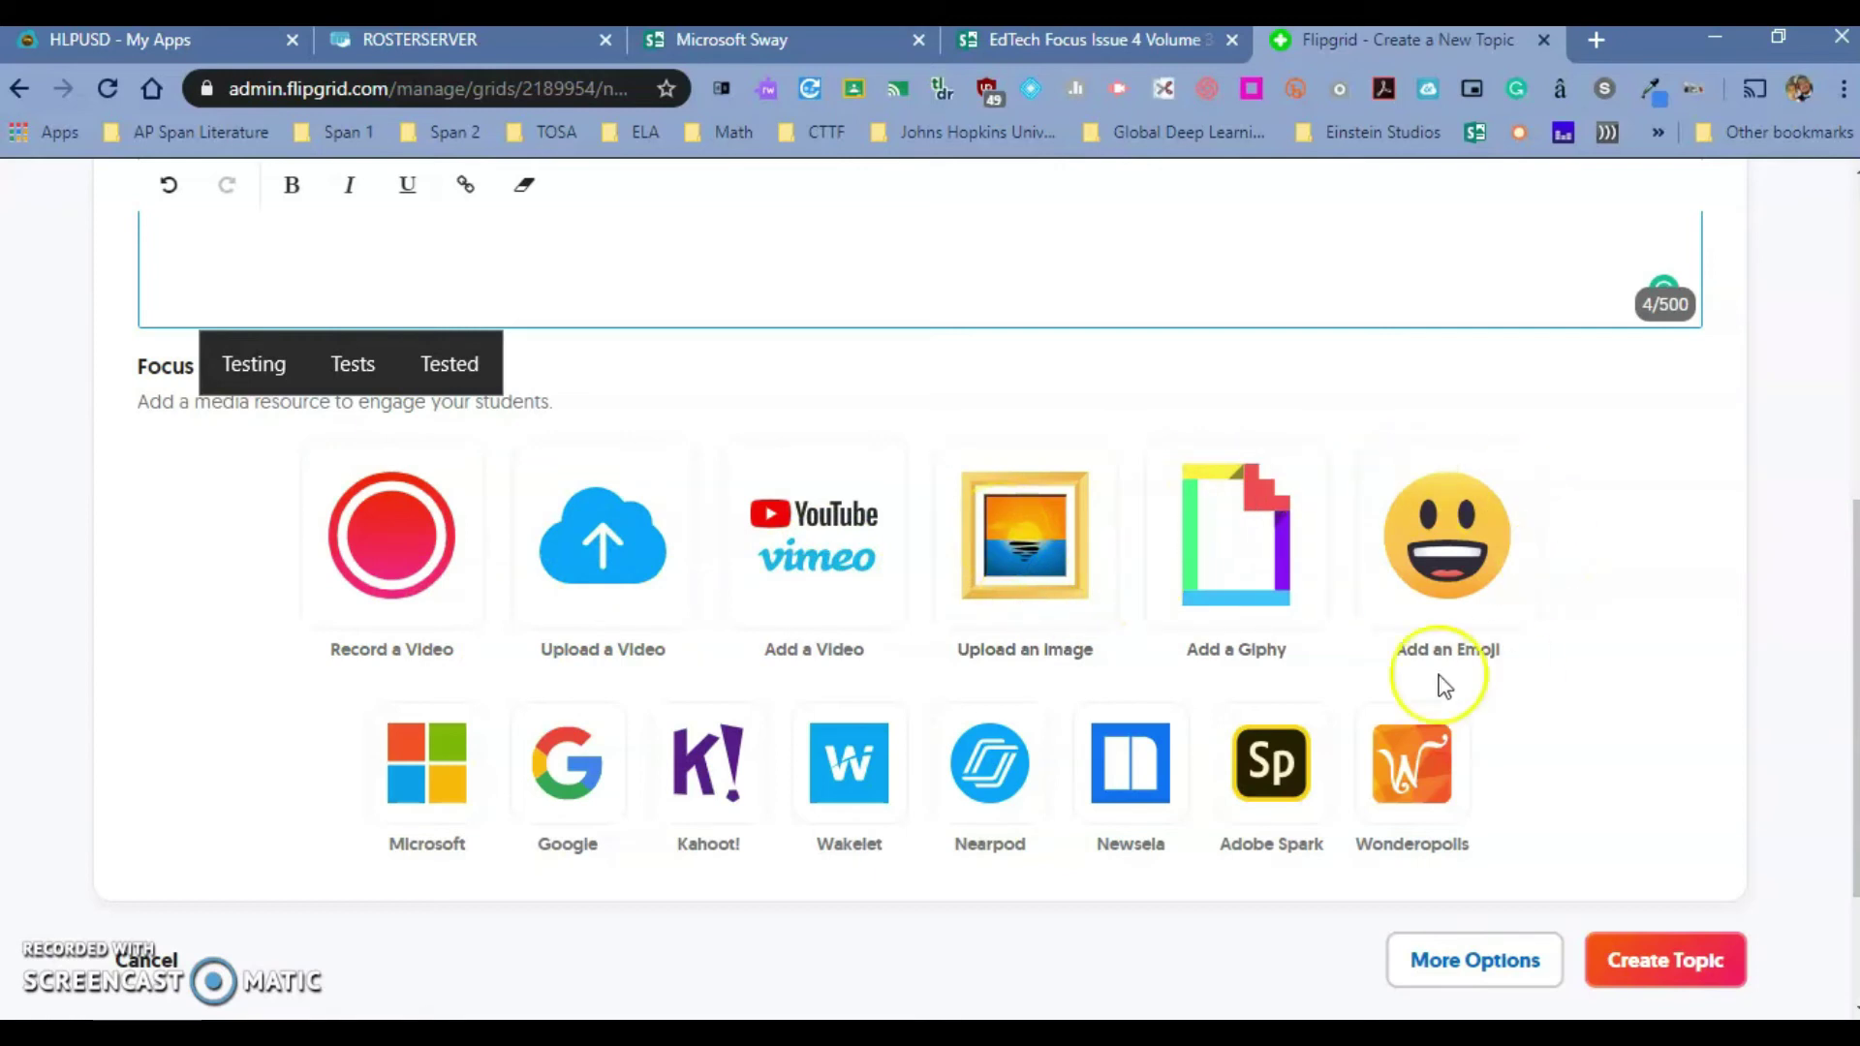
scroll(465, 770, "down", 3)
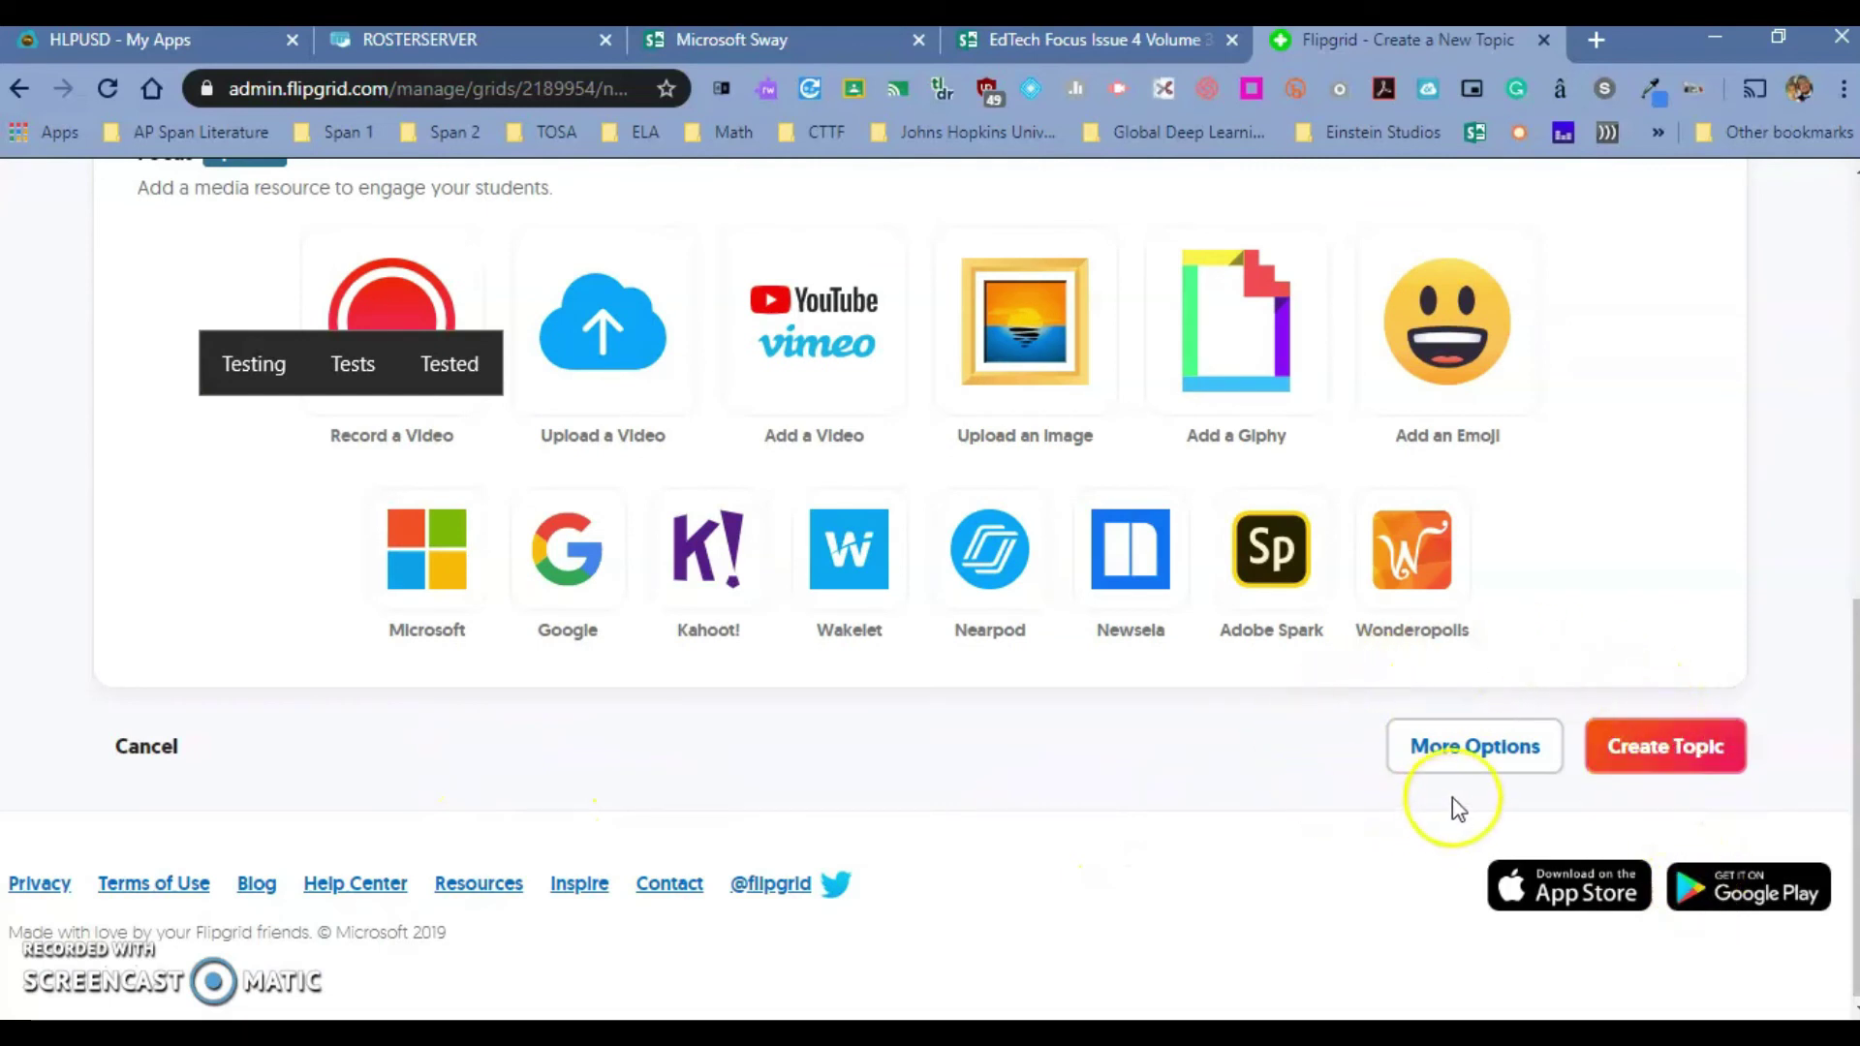
left_click(1466, 761)
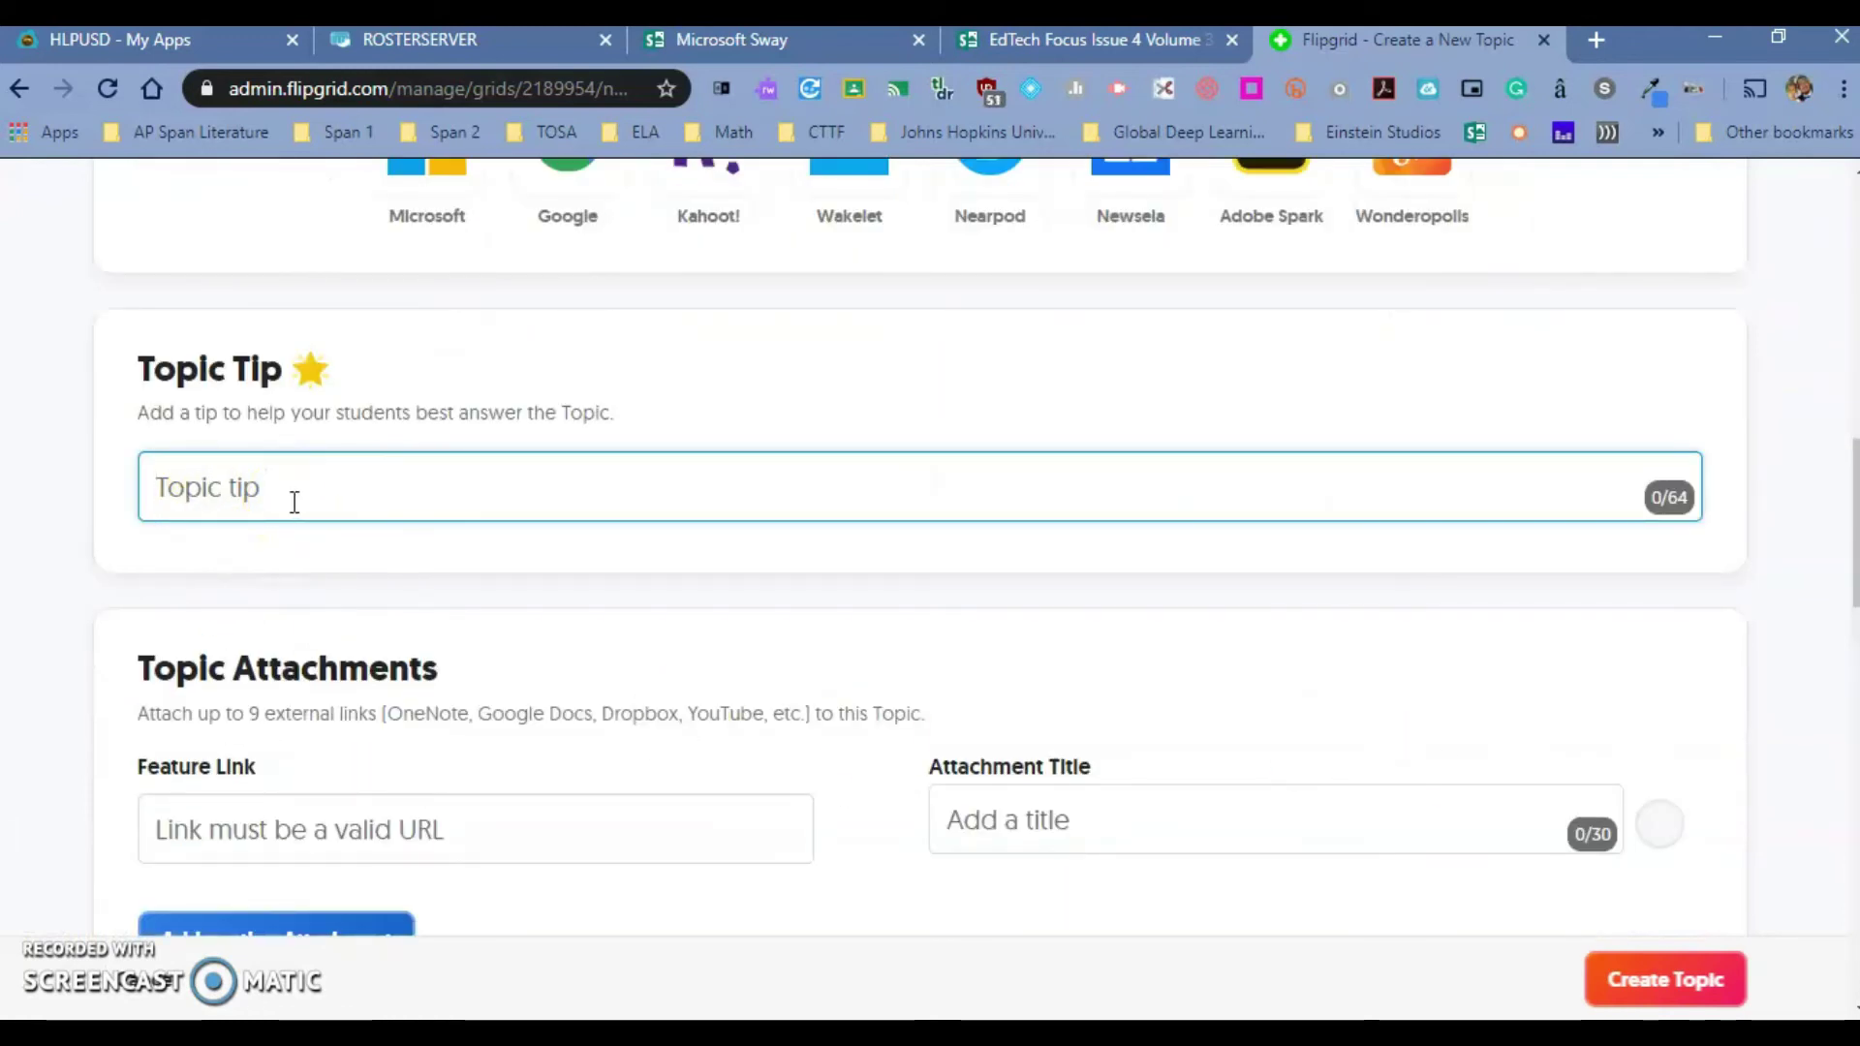
left_click(309, 480)
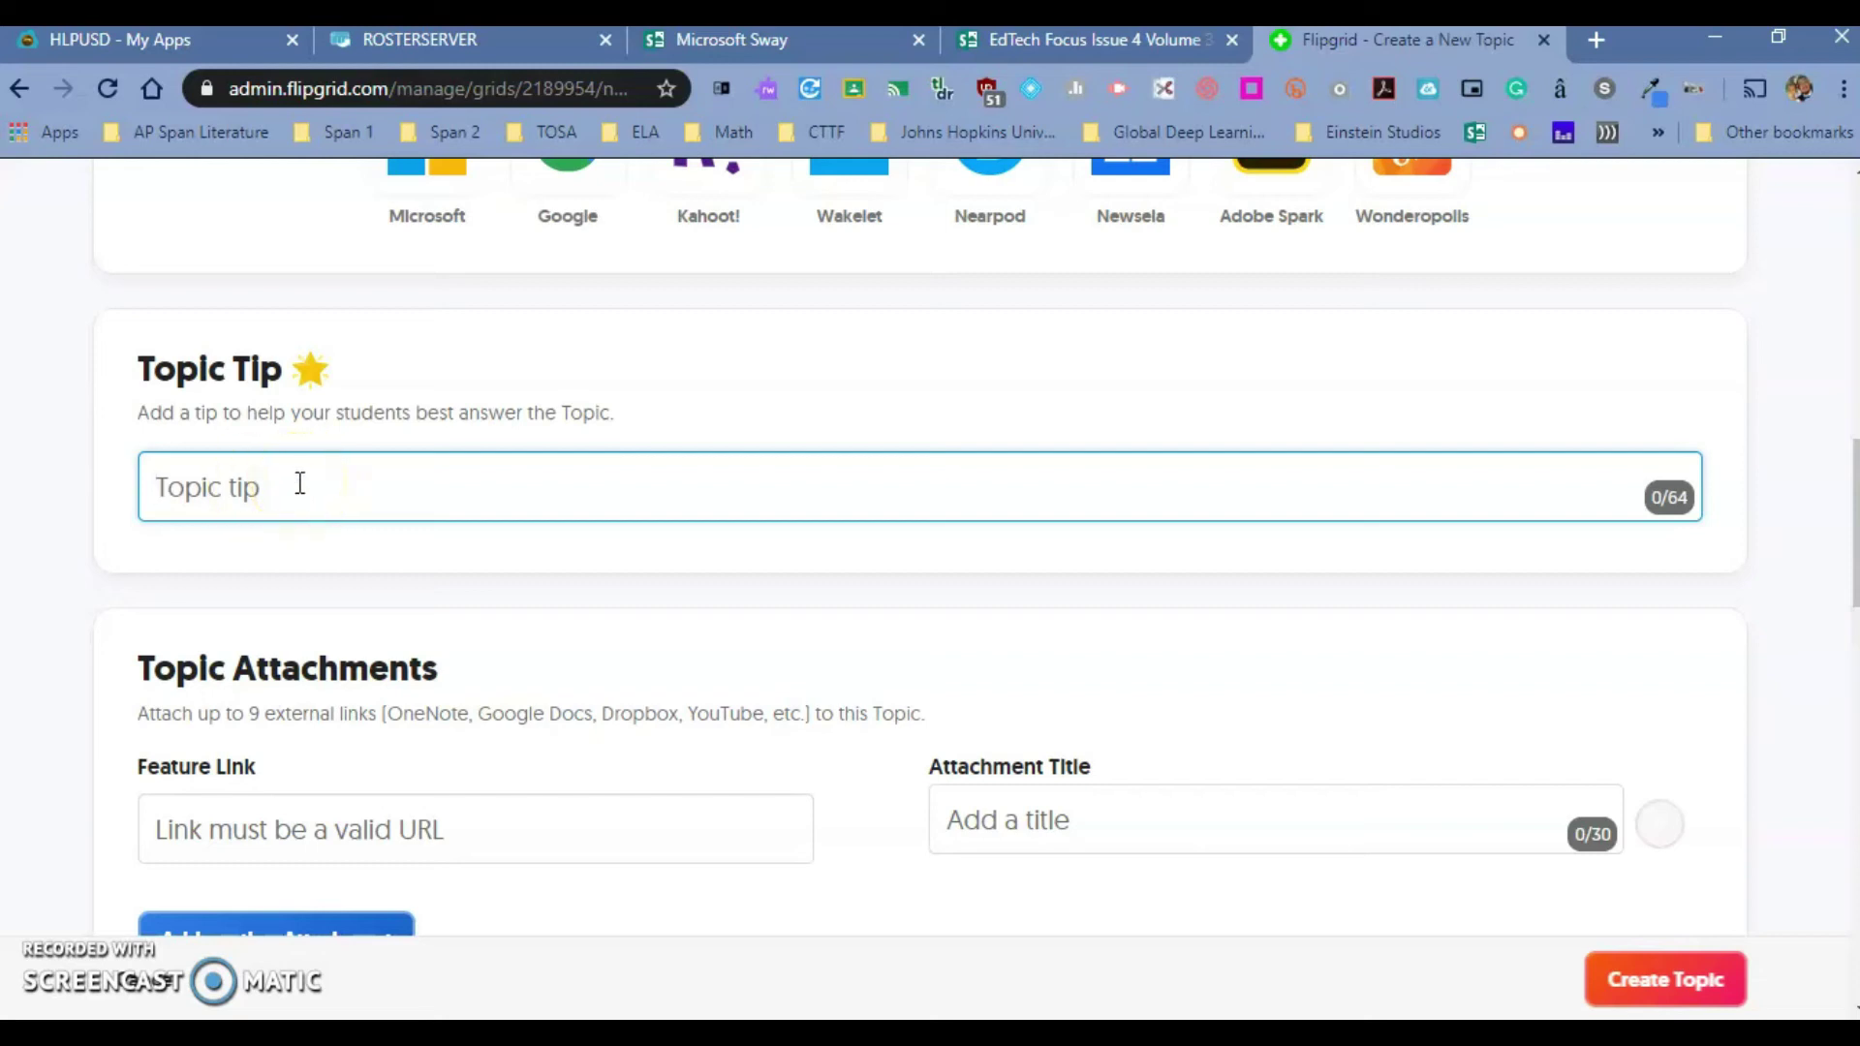
scroll(300, 483, "down", 3)
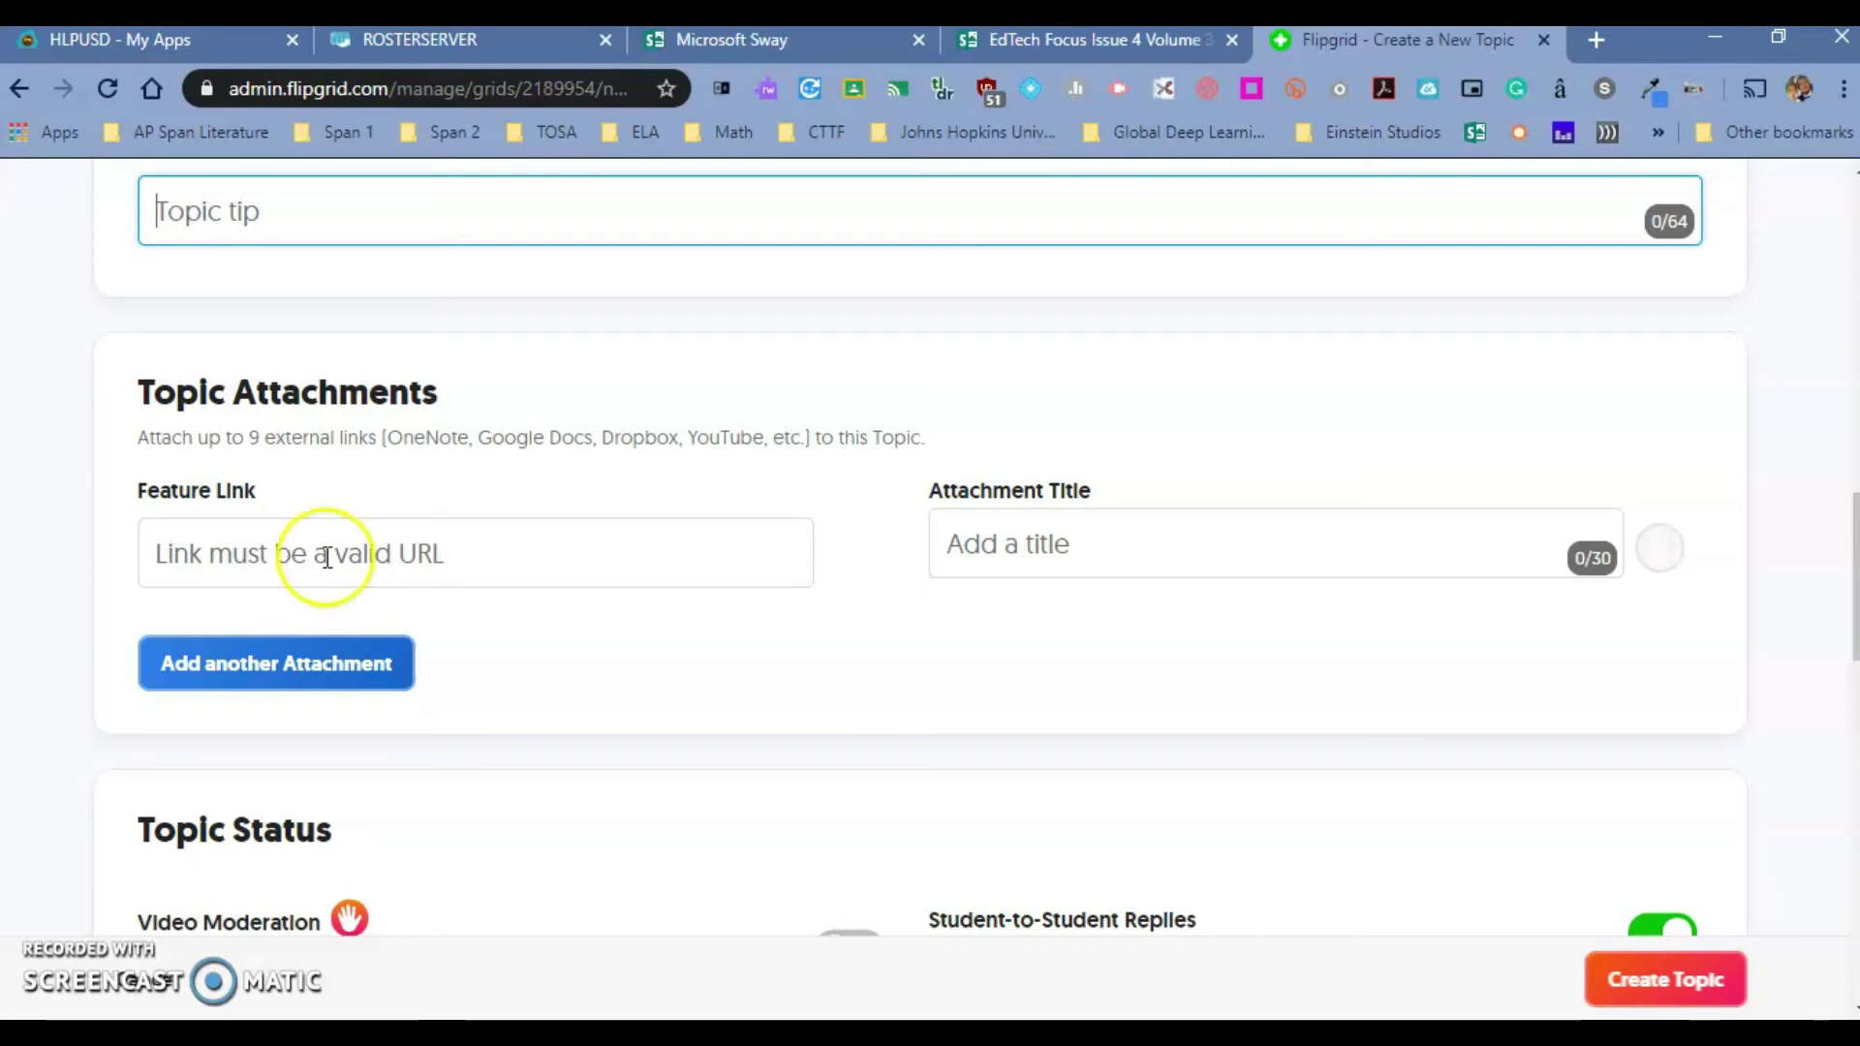
scroll(329, 581, "down", 1)
scroll(374, 759, "down", 1)
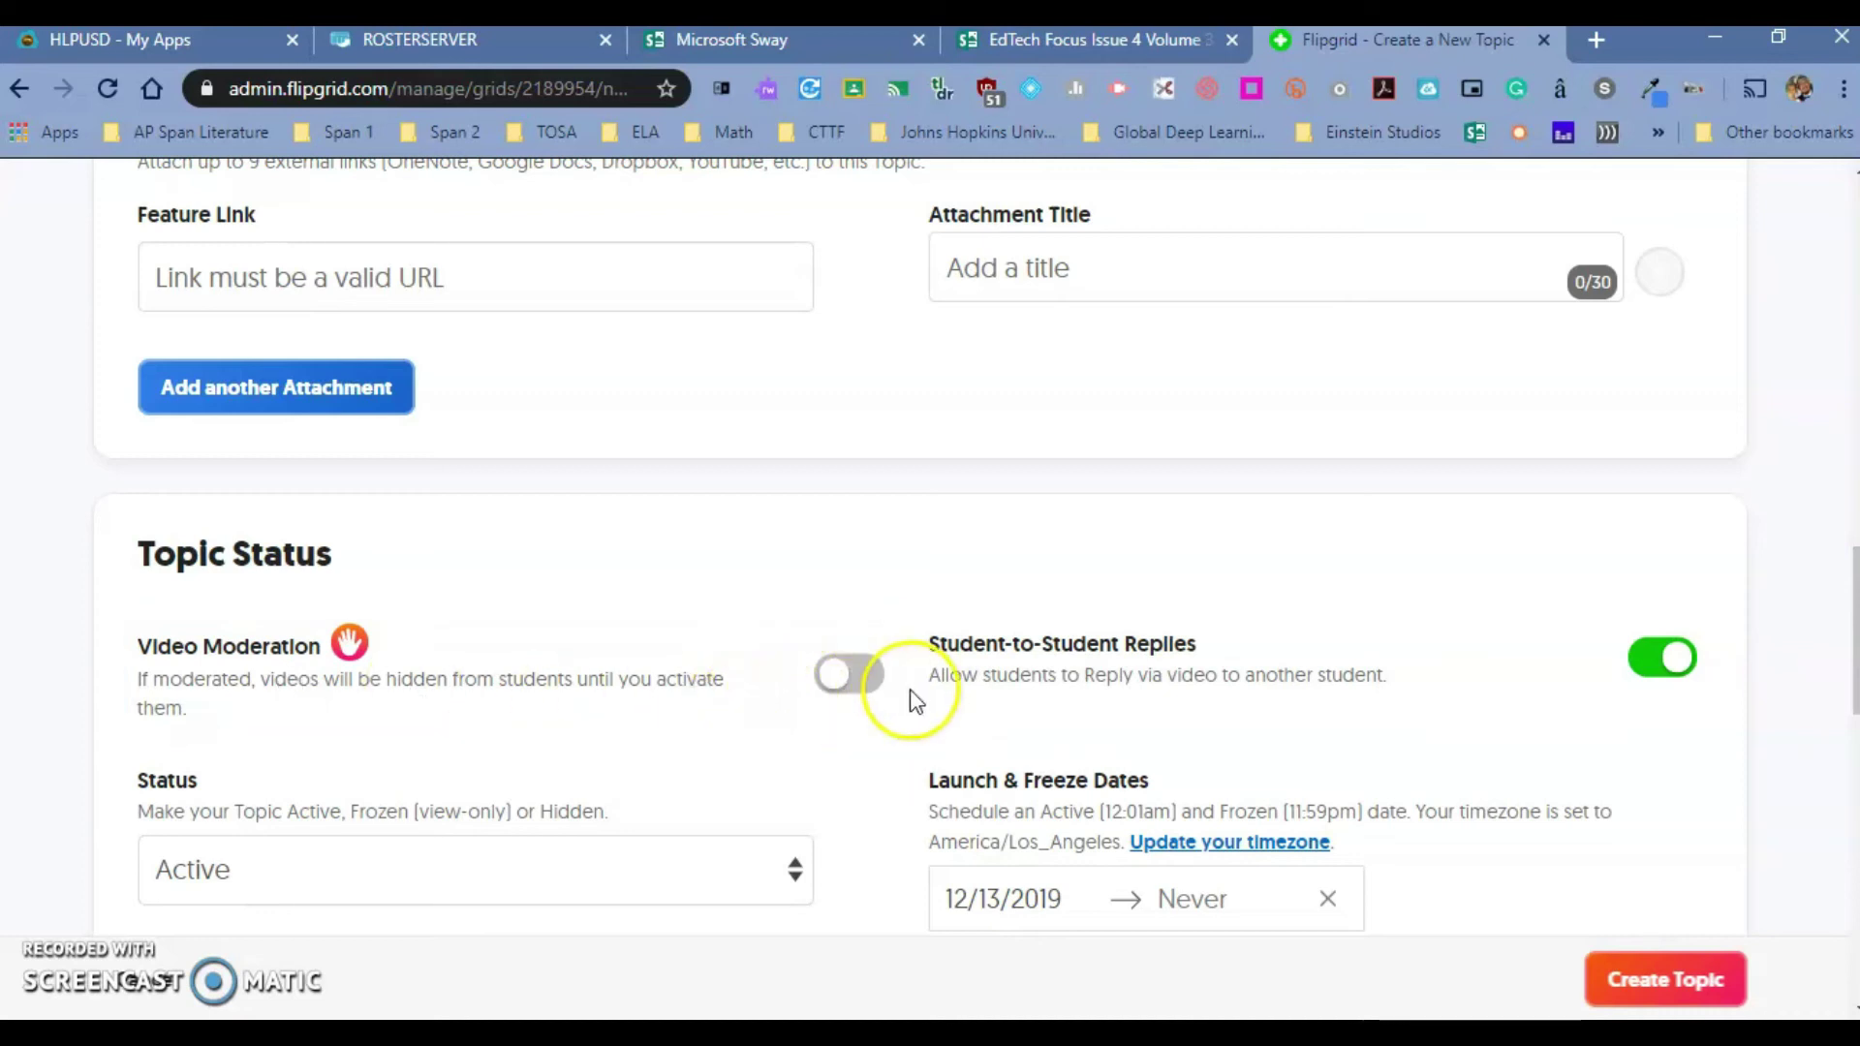
- Switch video moderation on and back off, and student-to-student replies off and back on
left_click(853, 675)
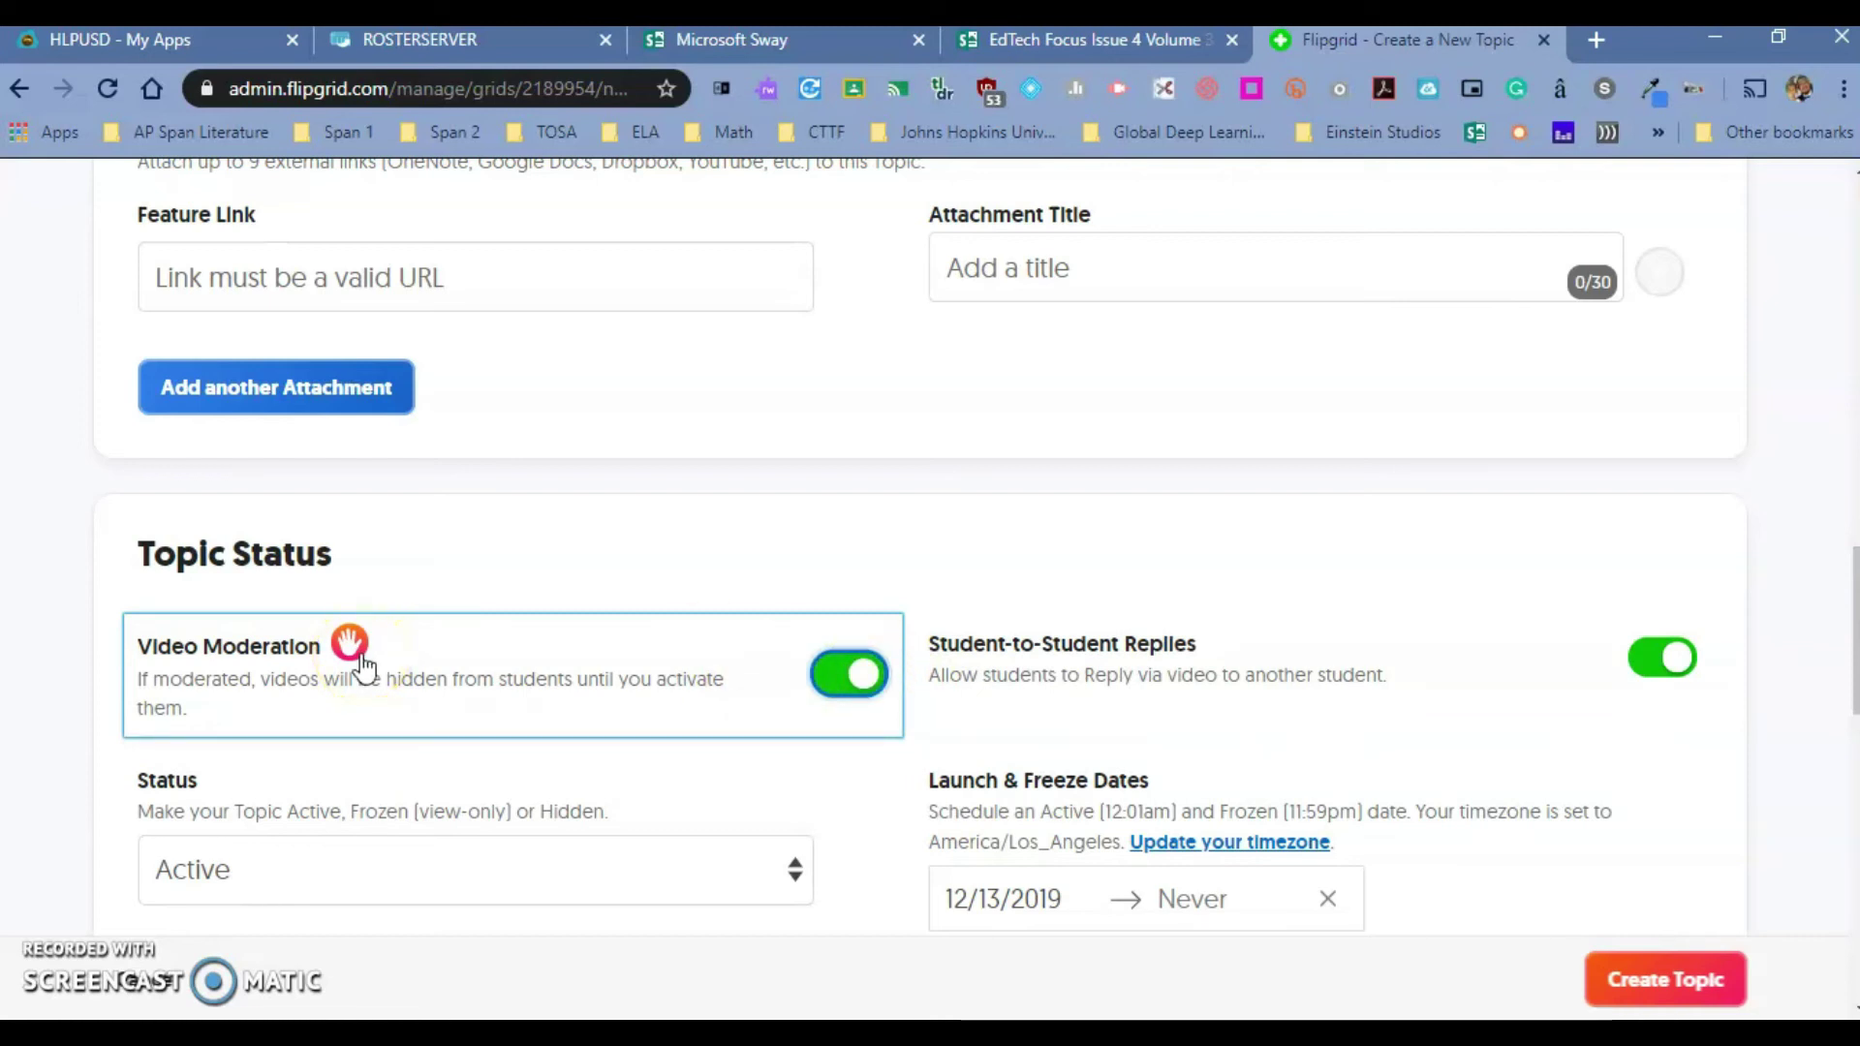
left_click(830, 678)
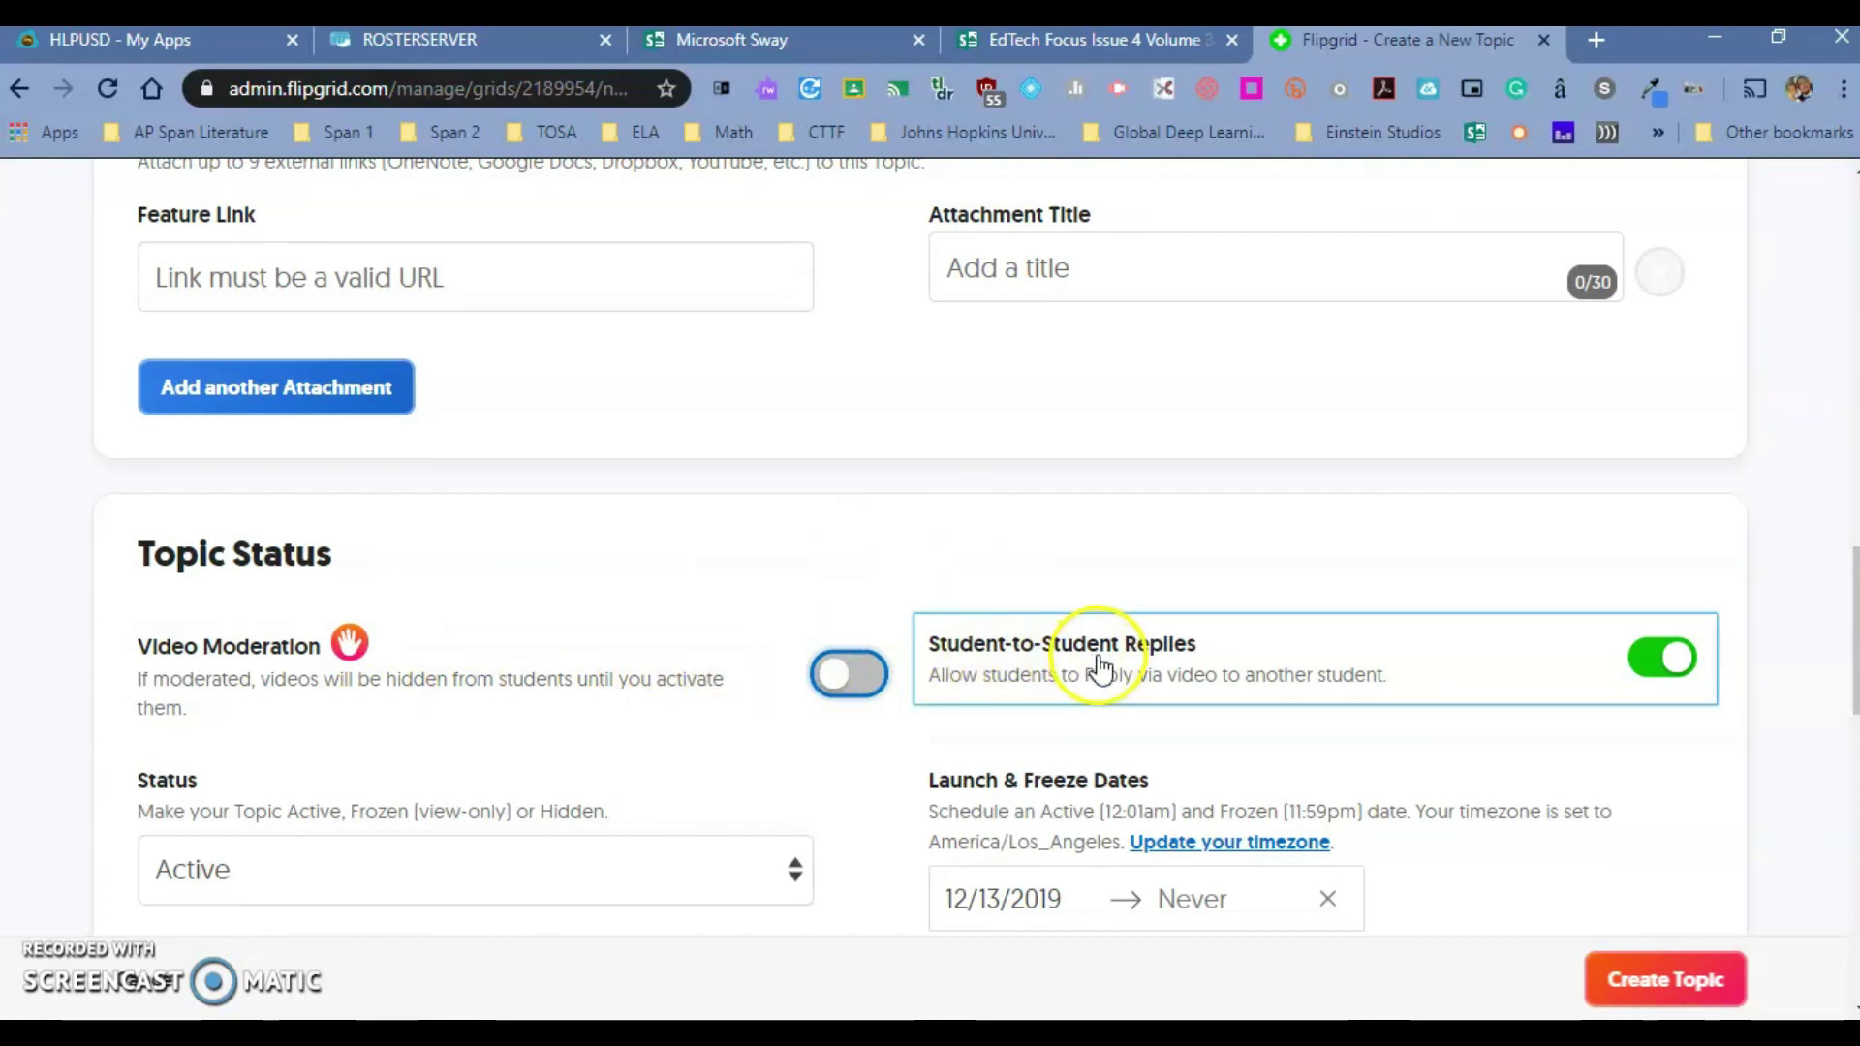
left_click(1659, 662)
left_click(1663, 665)
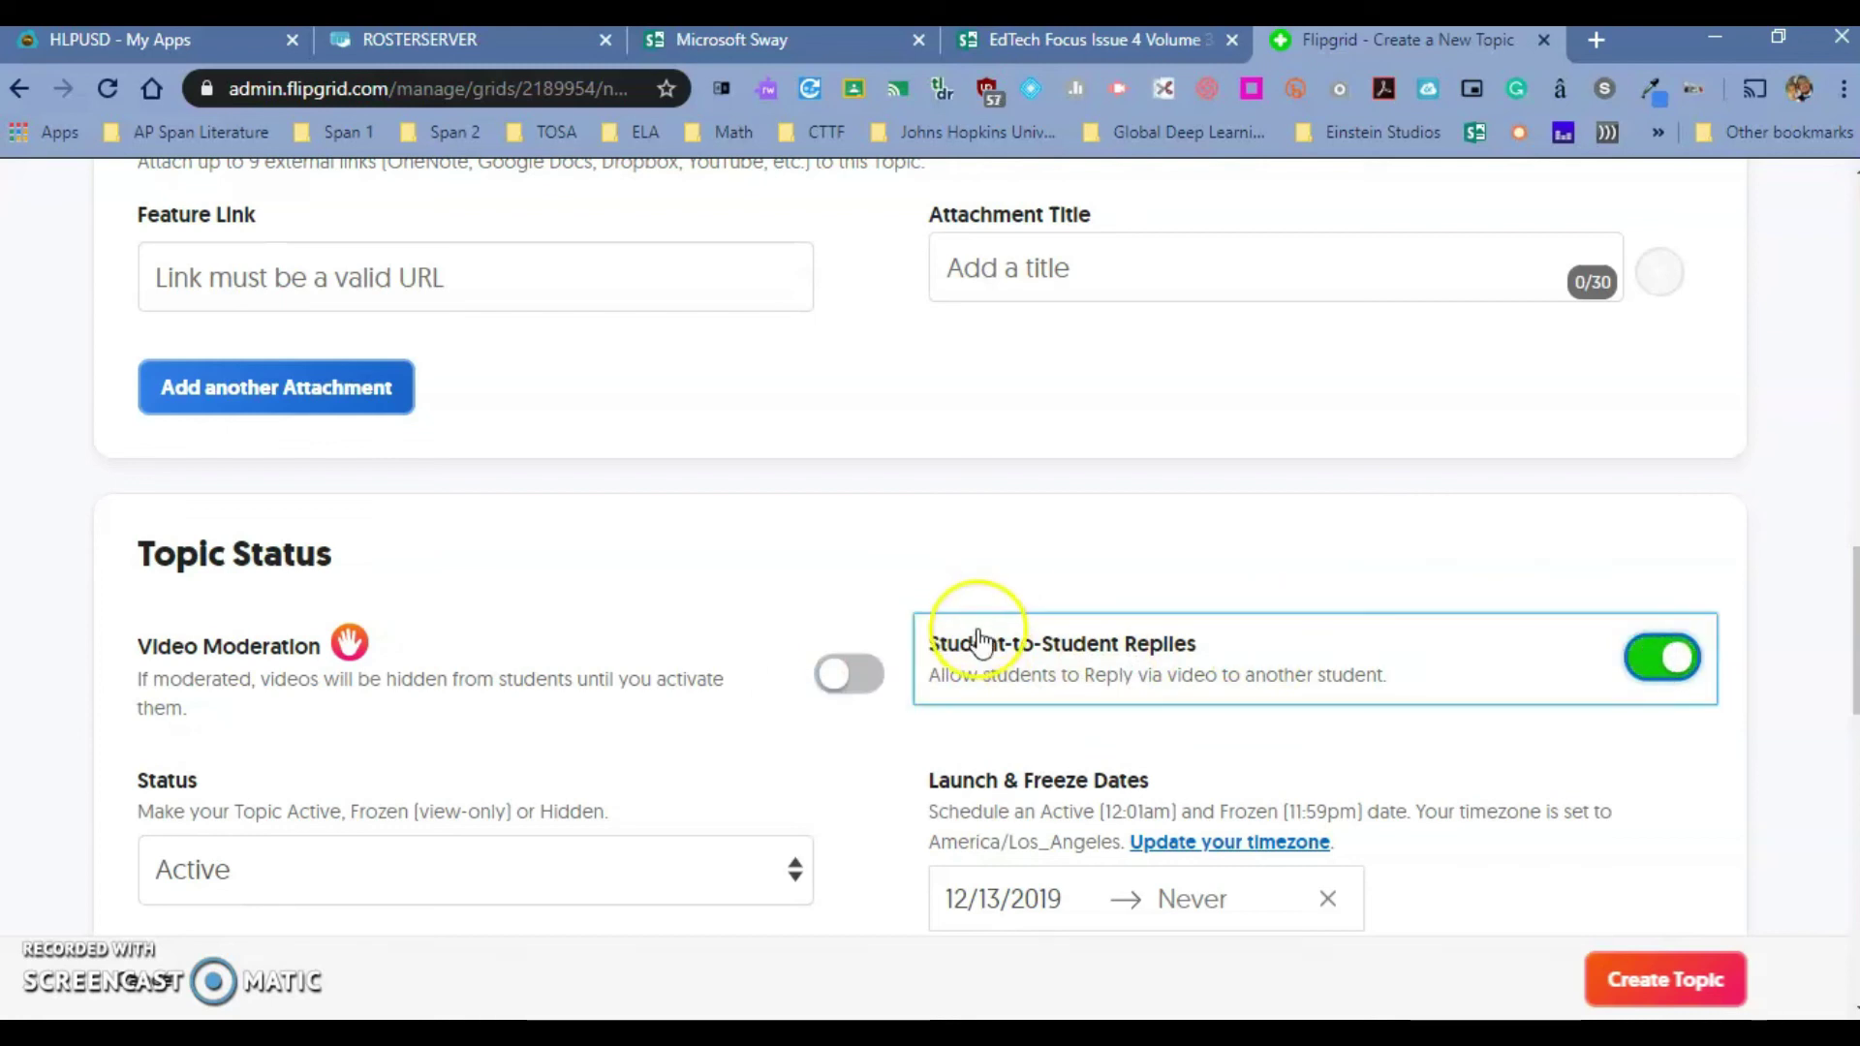
- Examine the topic's status choices, launch and freeze dates, and the video and selfie style options without changing them
scroll(959, 614, "down", 1)
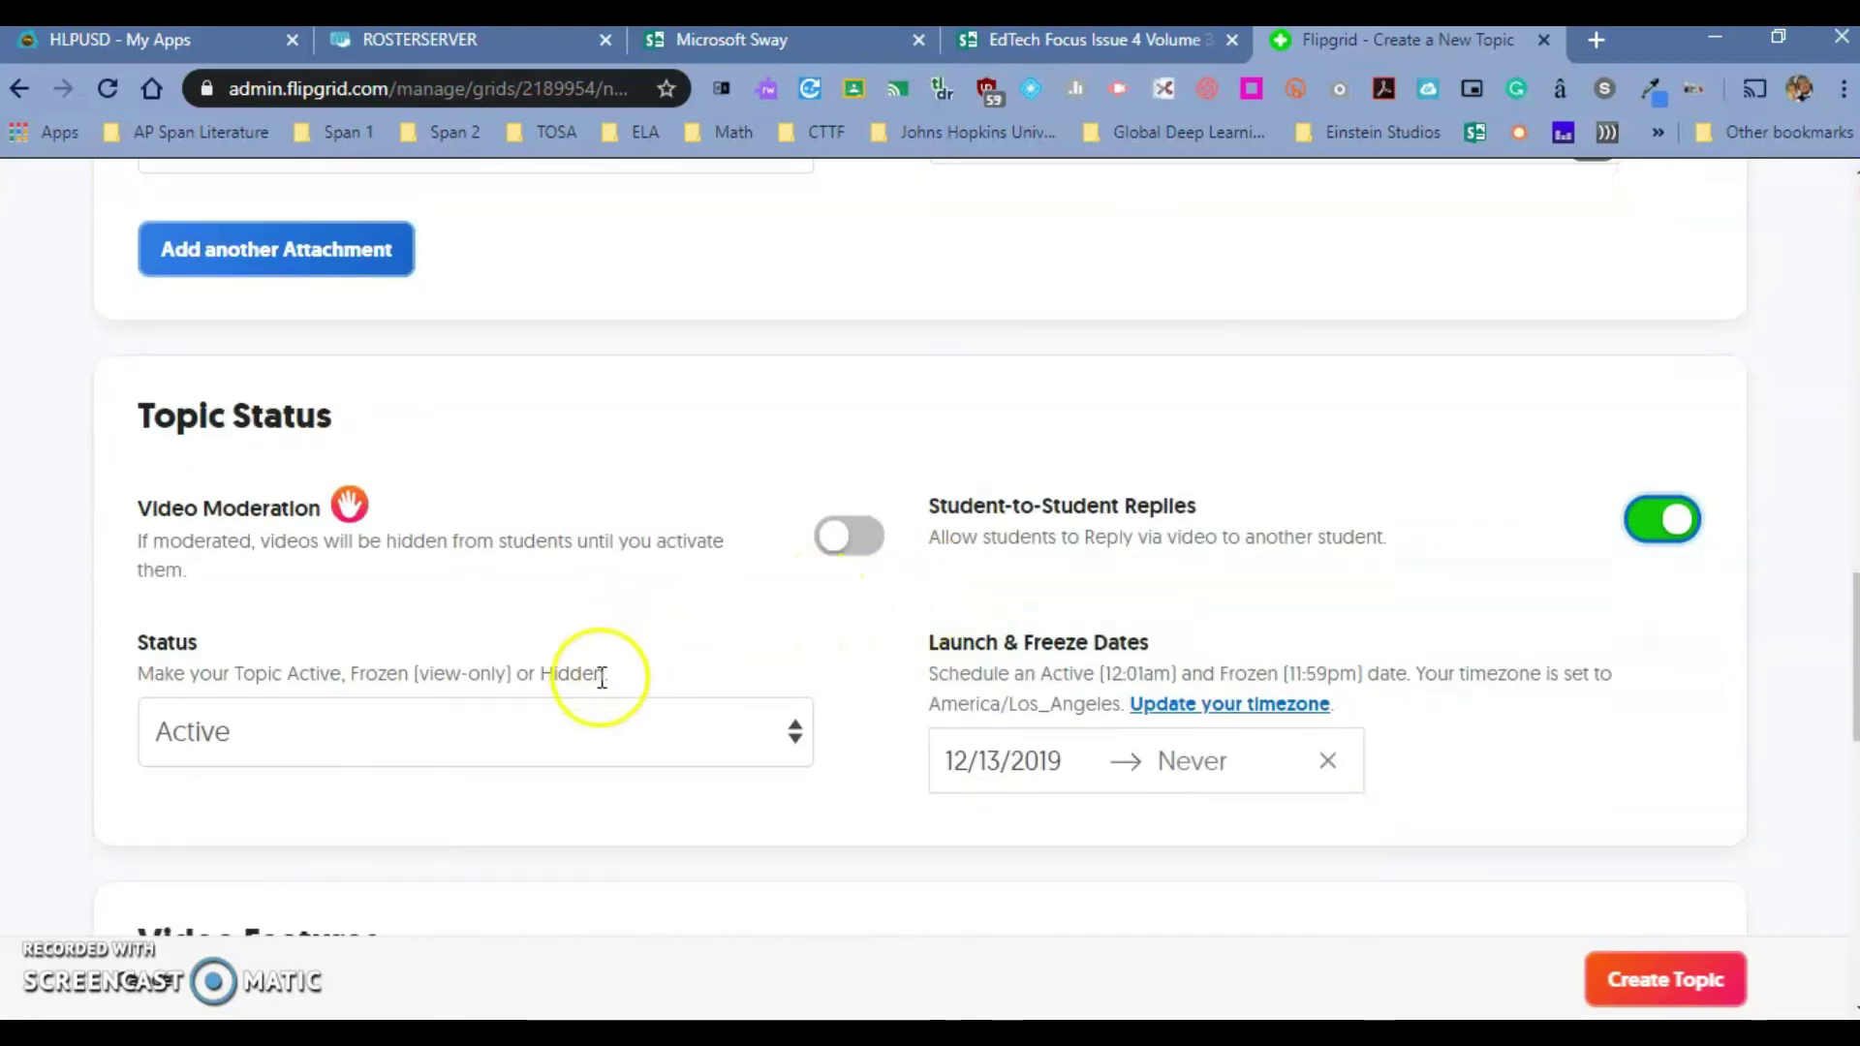
left_click(610, 736)
left_click(261, 729)
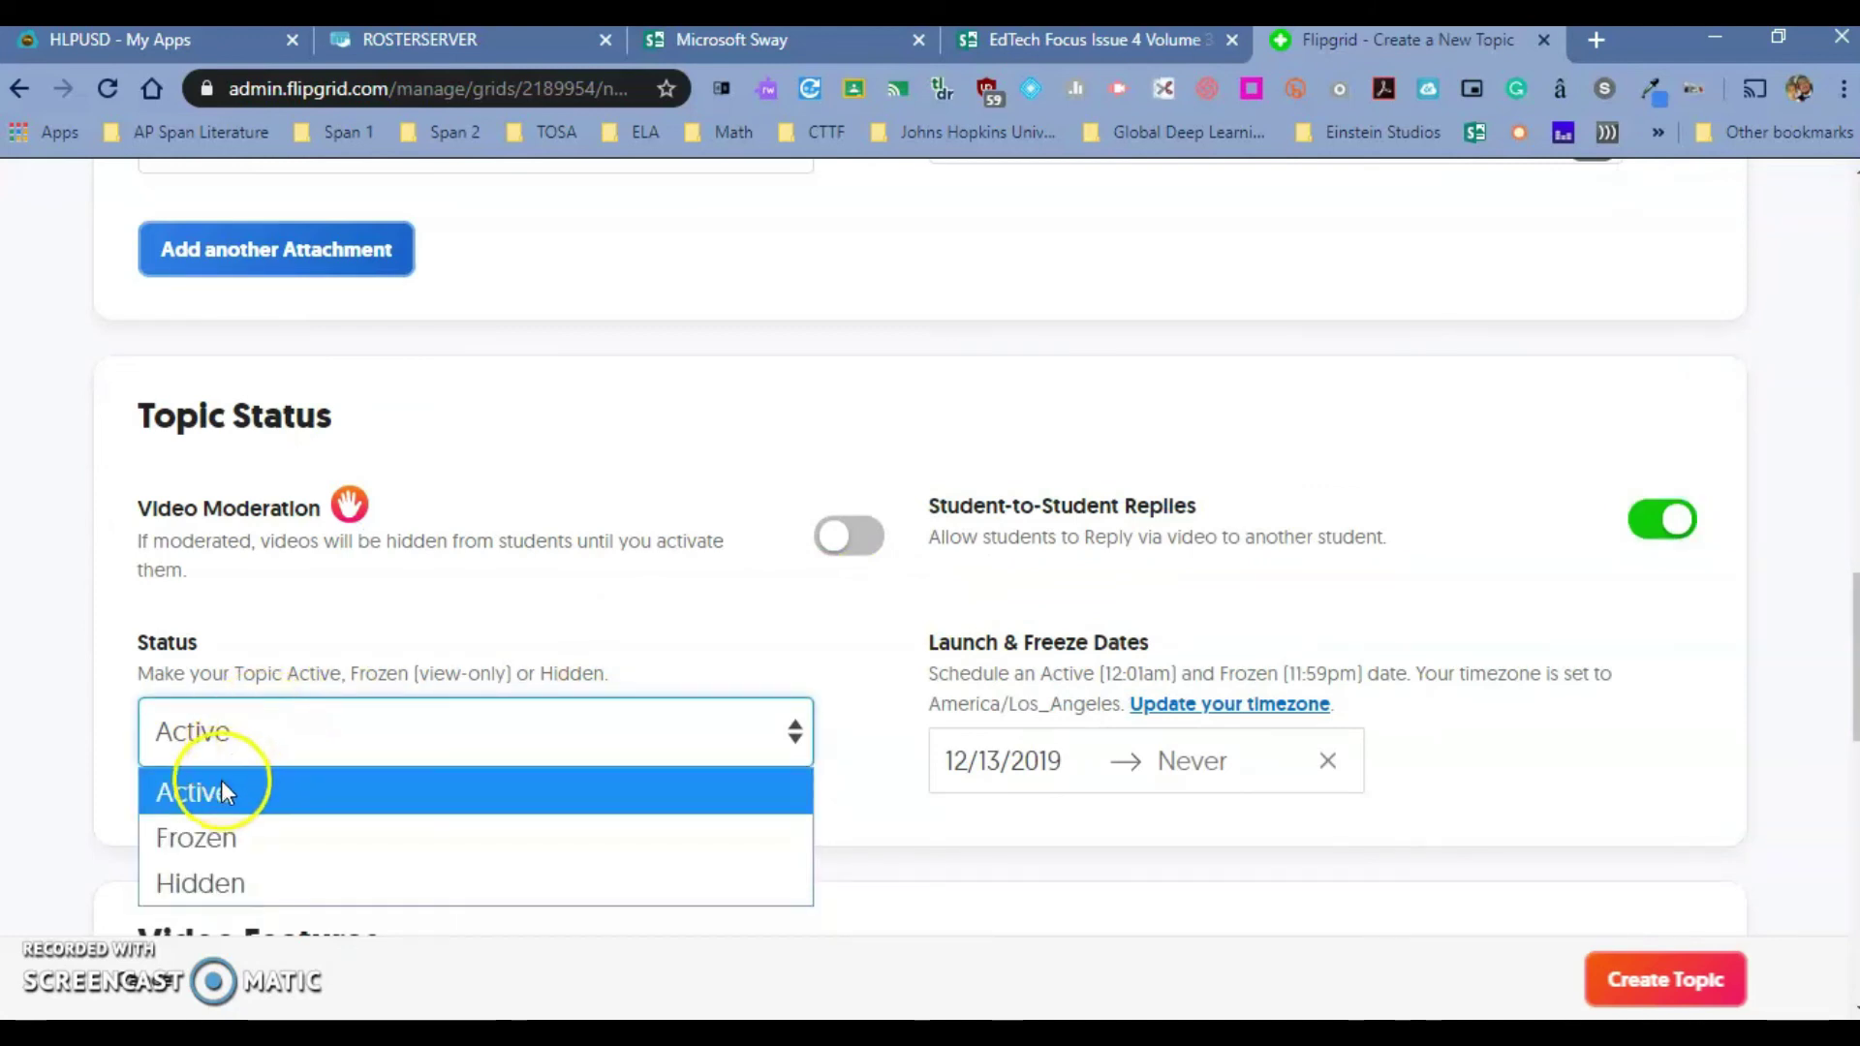
double_click(424, 623)
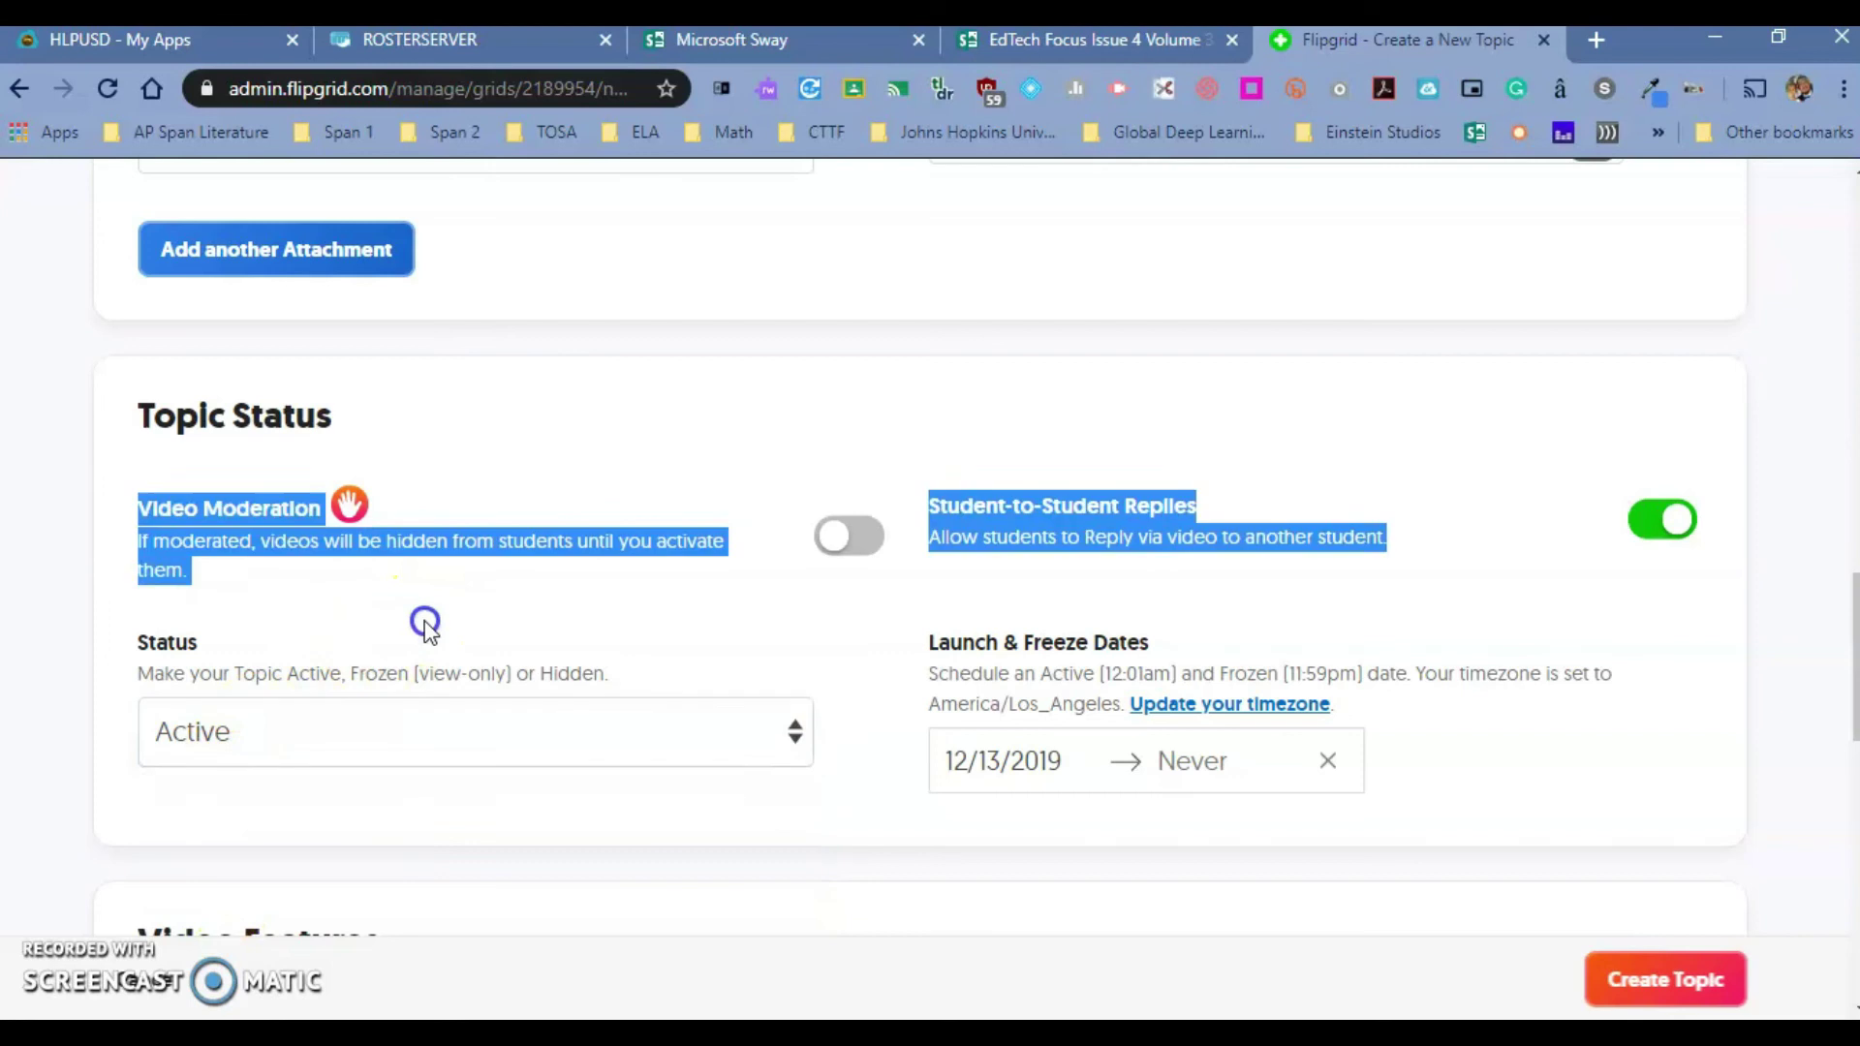
scroll(1225, 657, "down", 2)
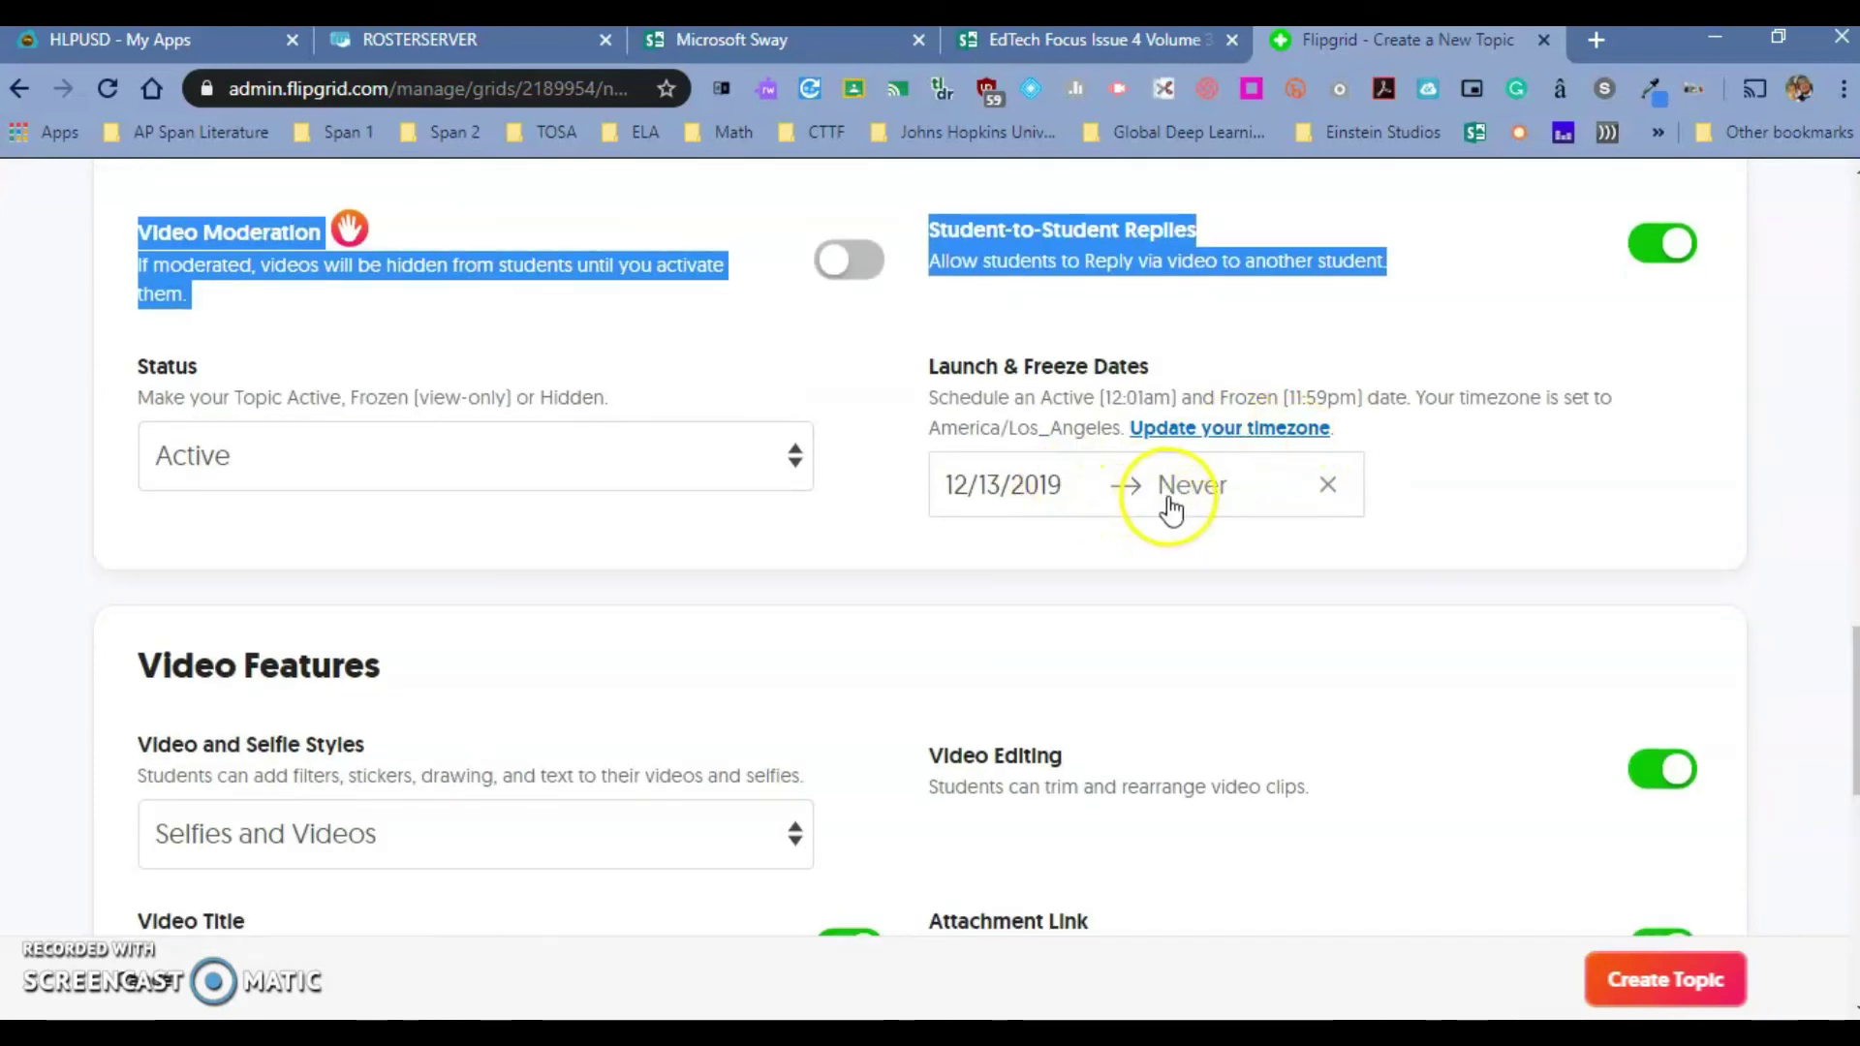
scroll(1171, 509, "down", 3)
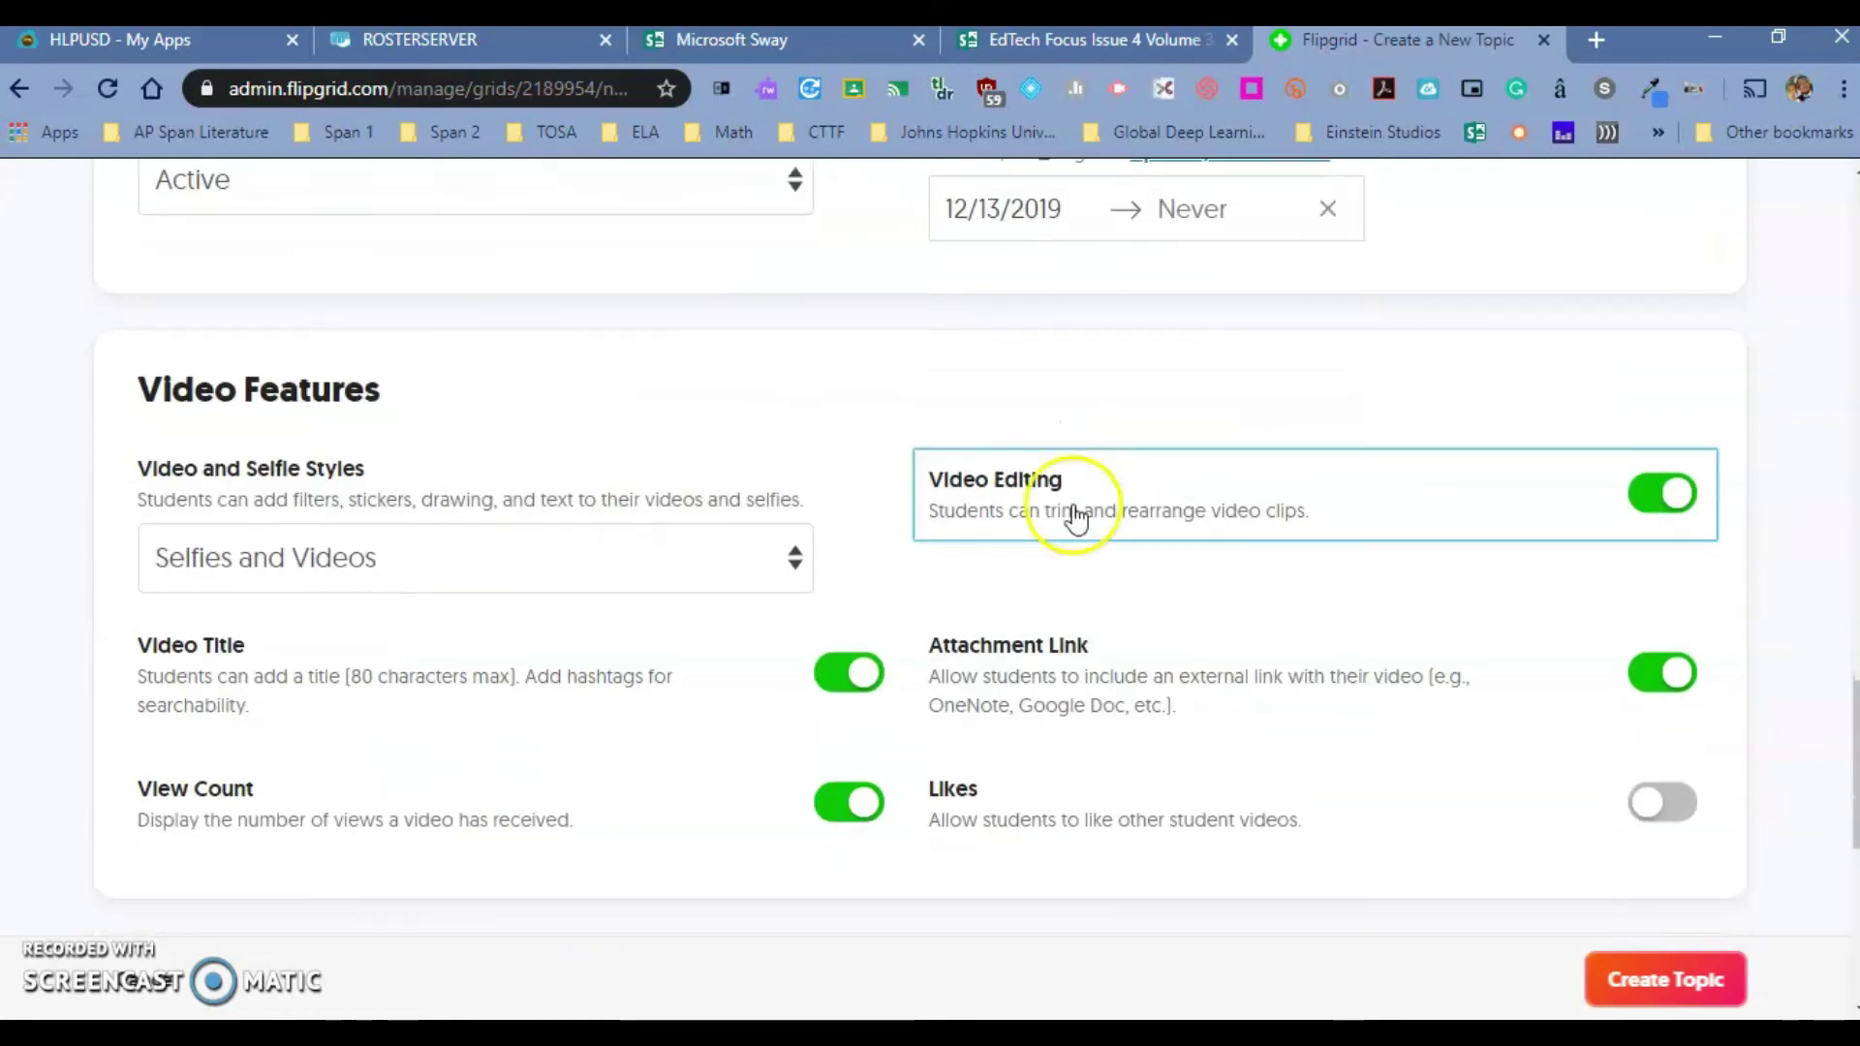
left_click(341, 567)
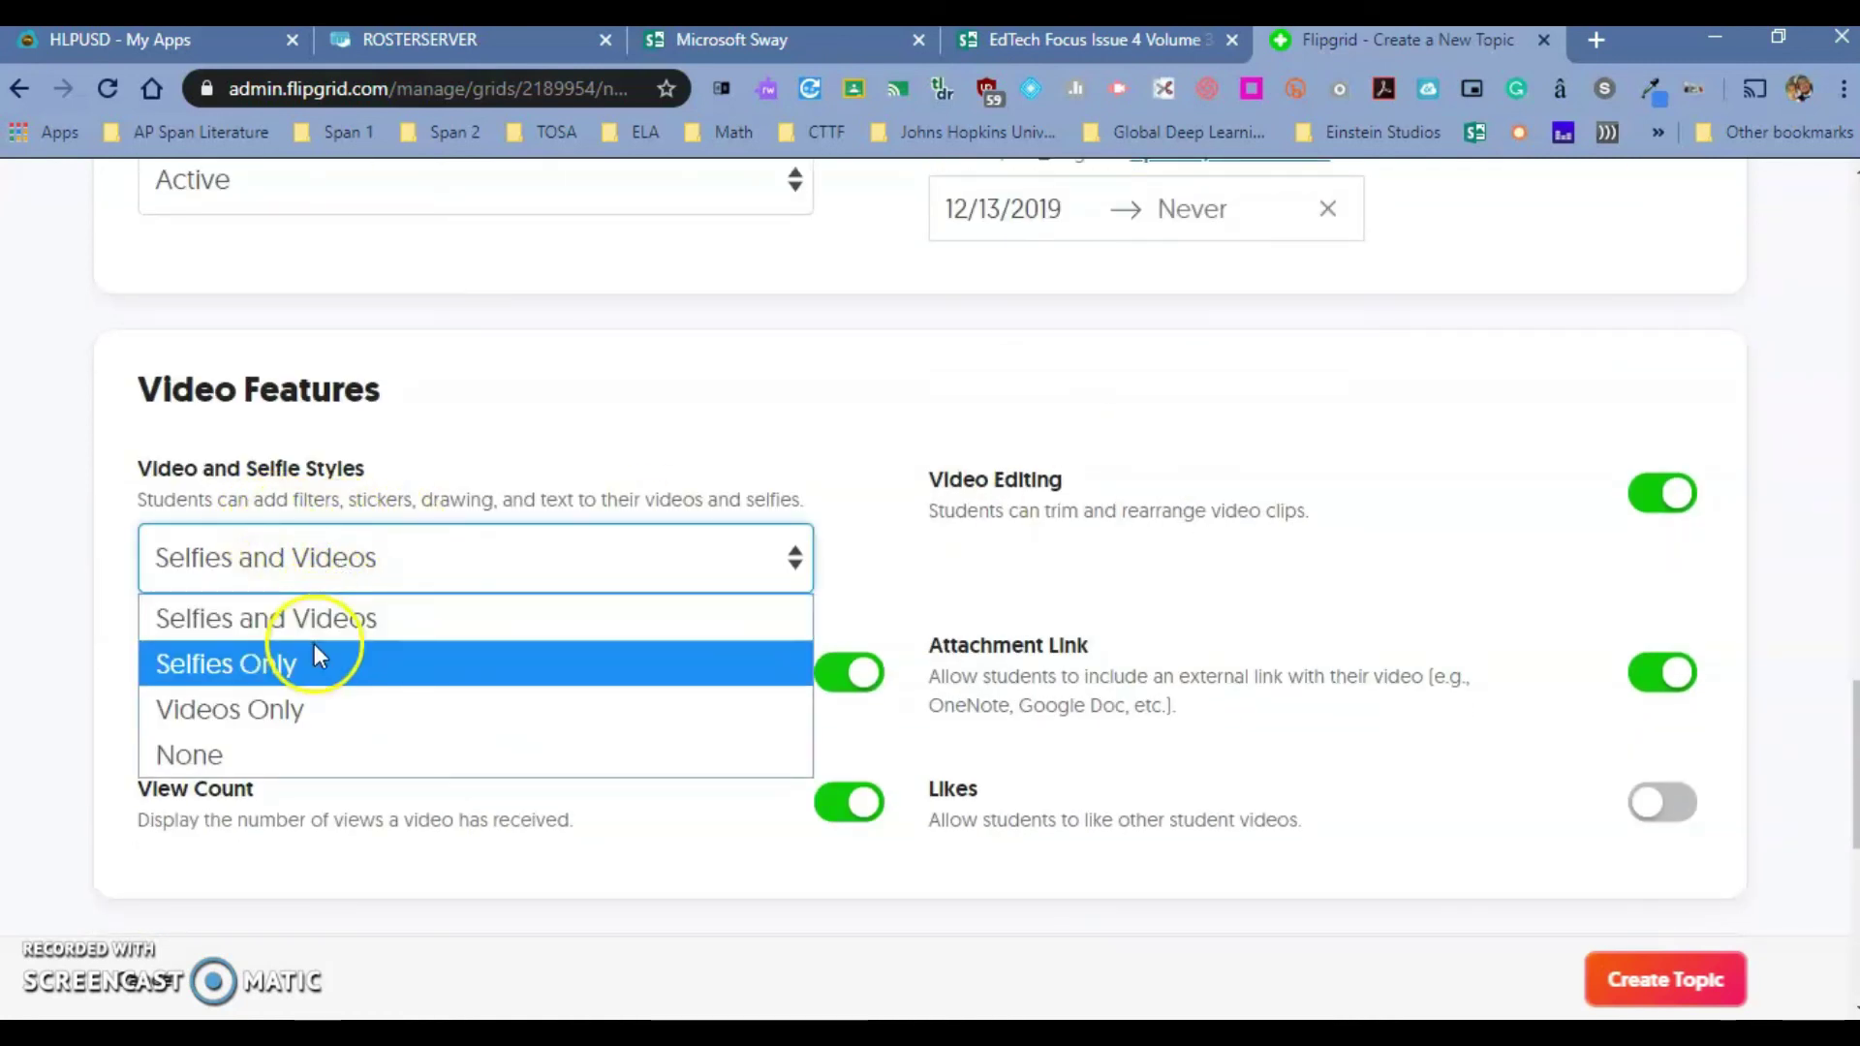
left_click(424, 489)
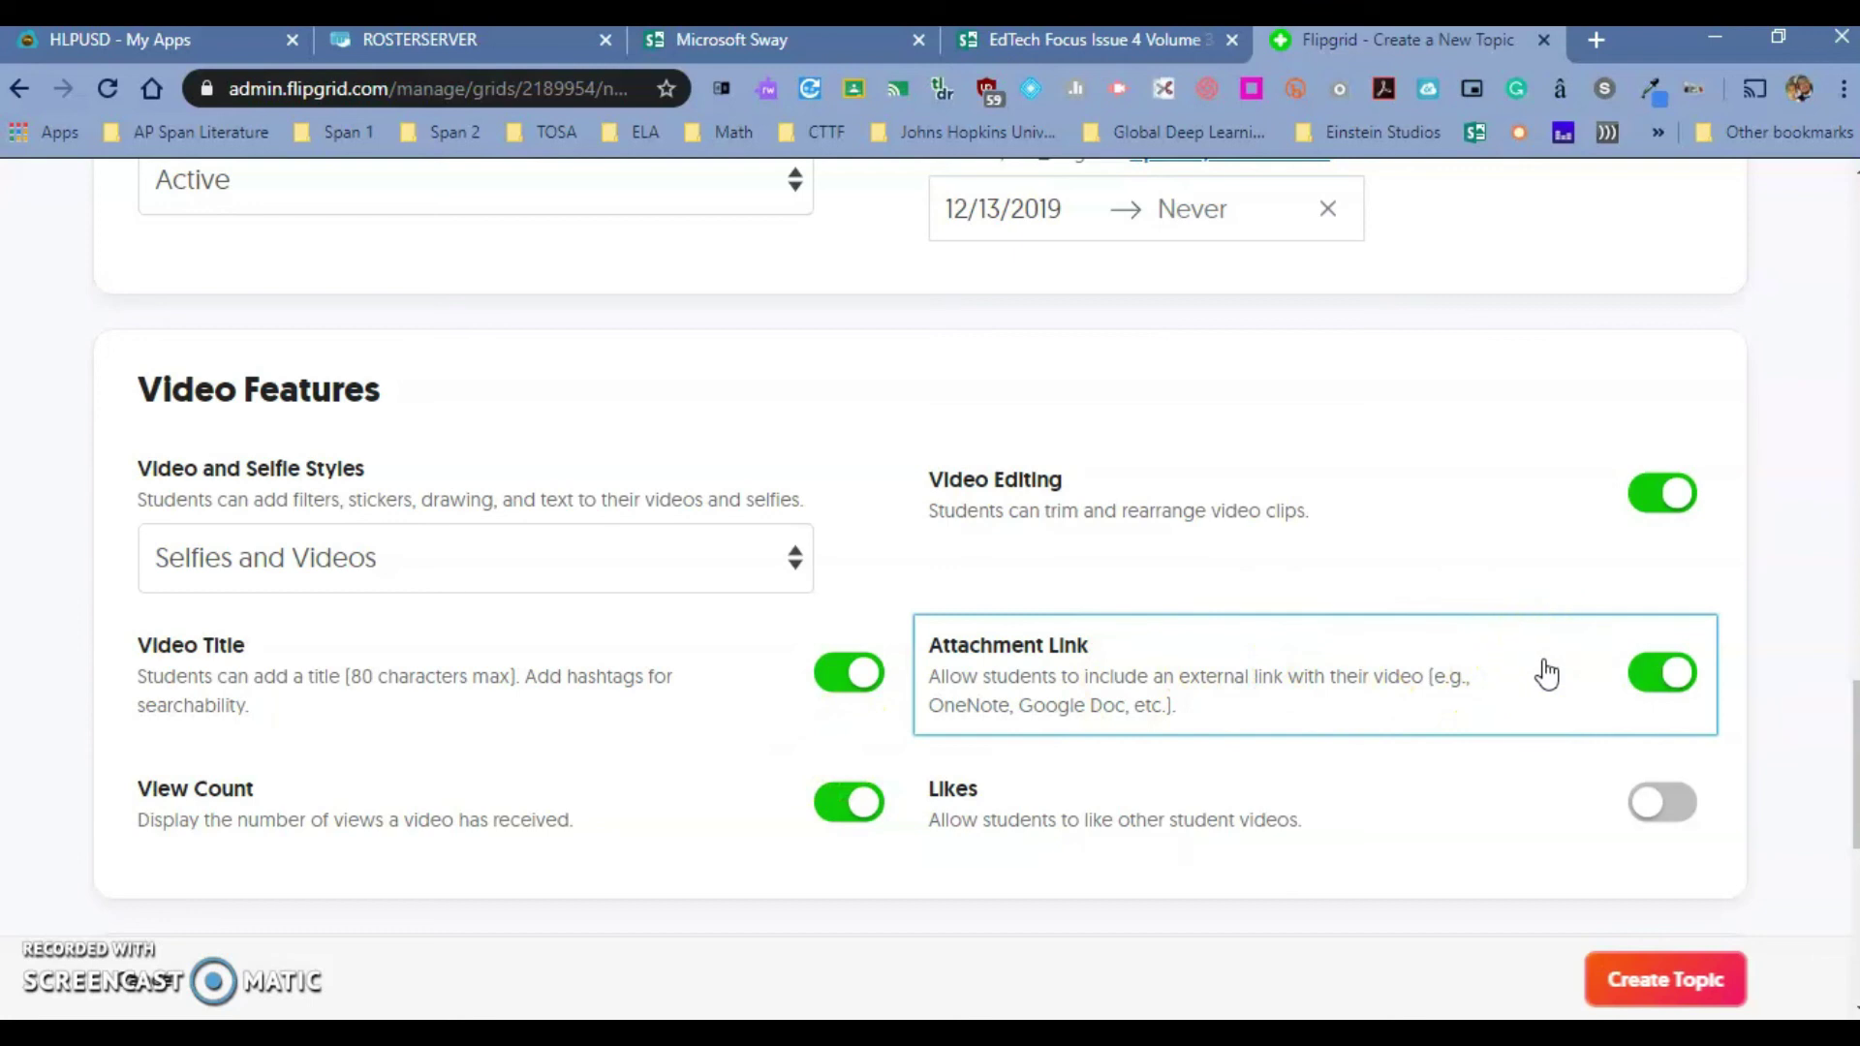
- Create the topic with basic feedback and dismiss the topic sharing dialog
scroll(1453, 717, "down", 3)
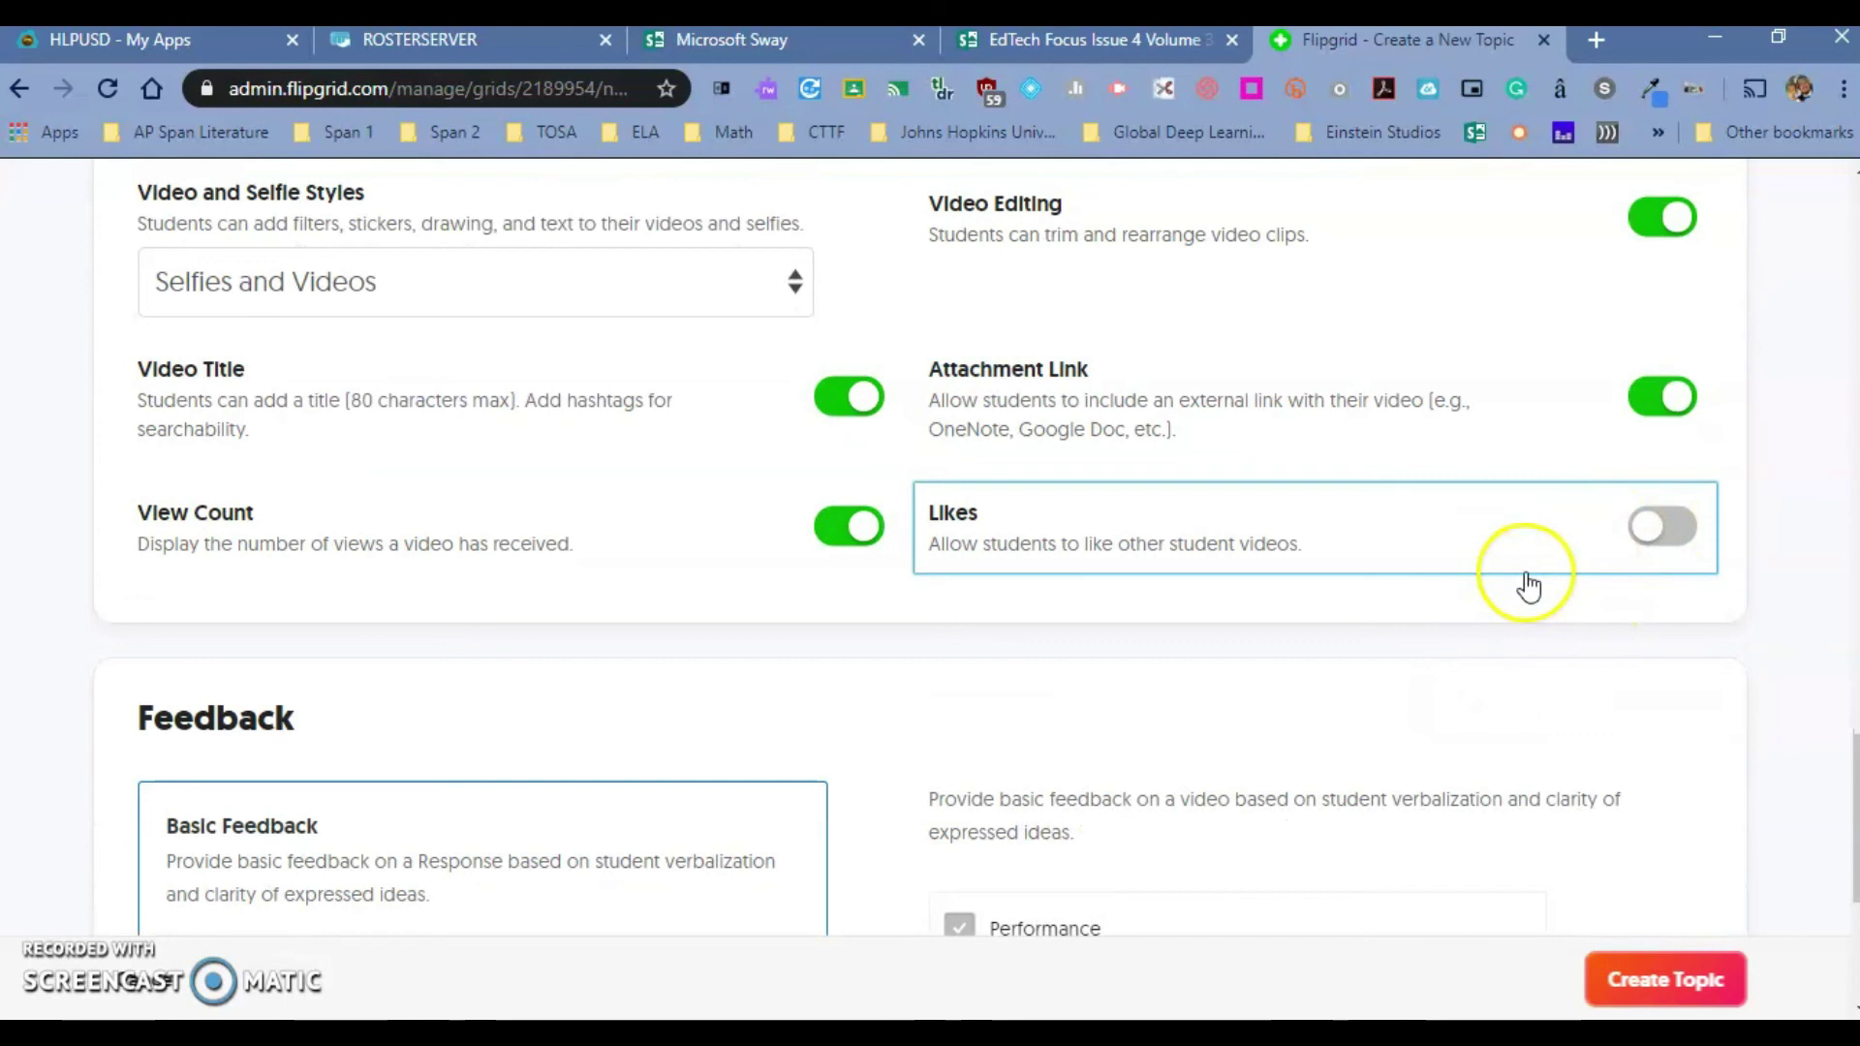
scroll(1524, 581, "down", 3)
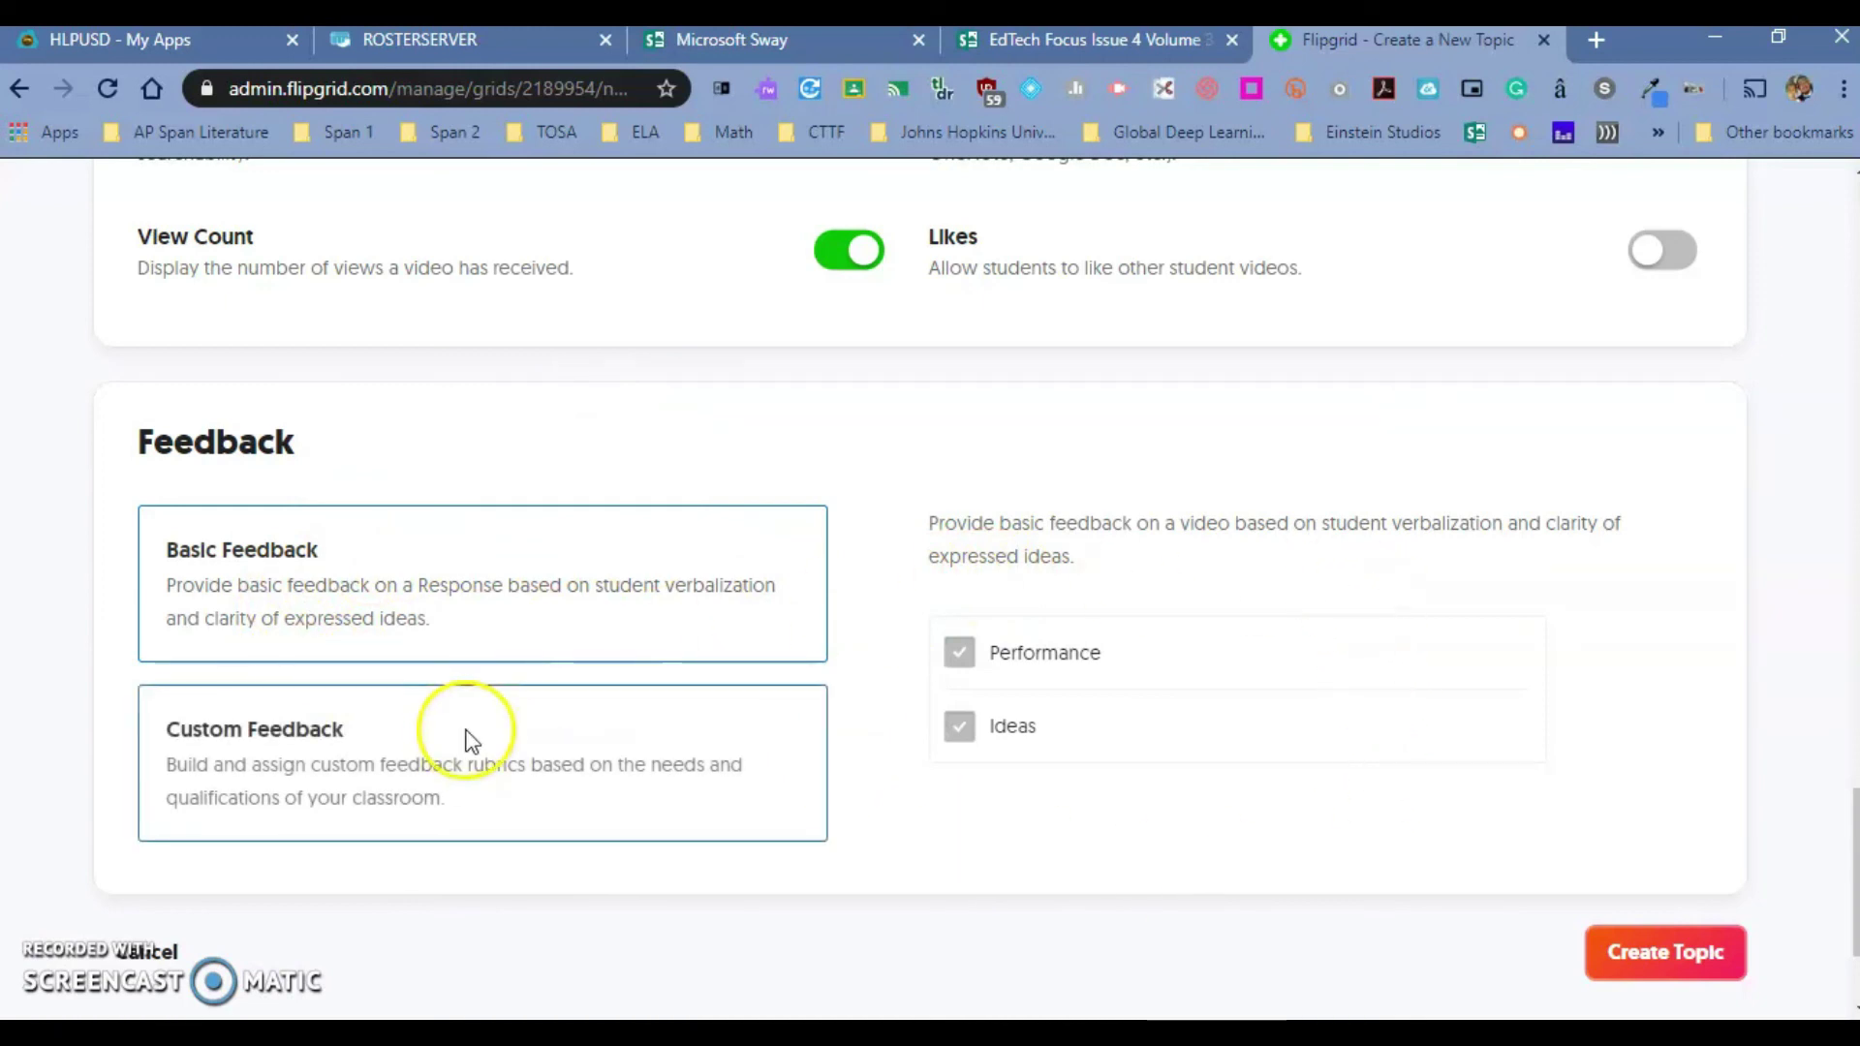
left_click(1652, 952)
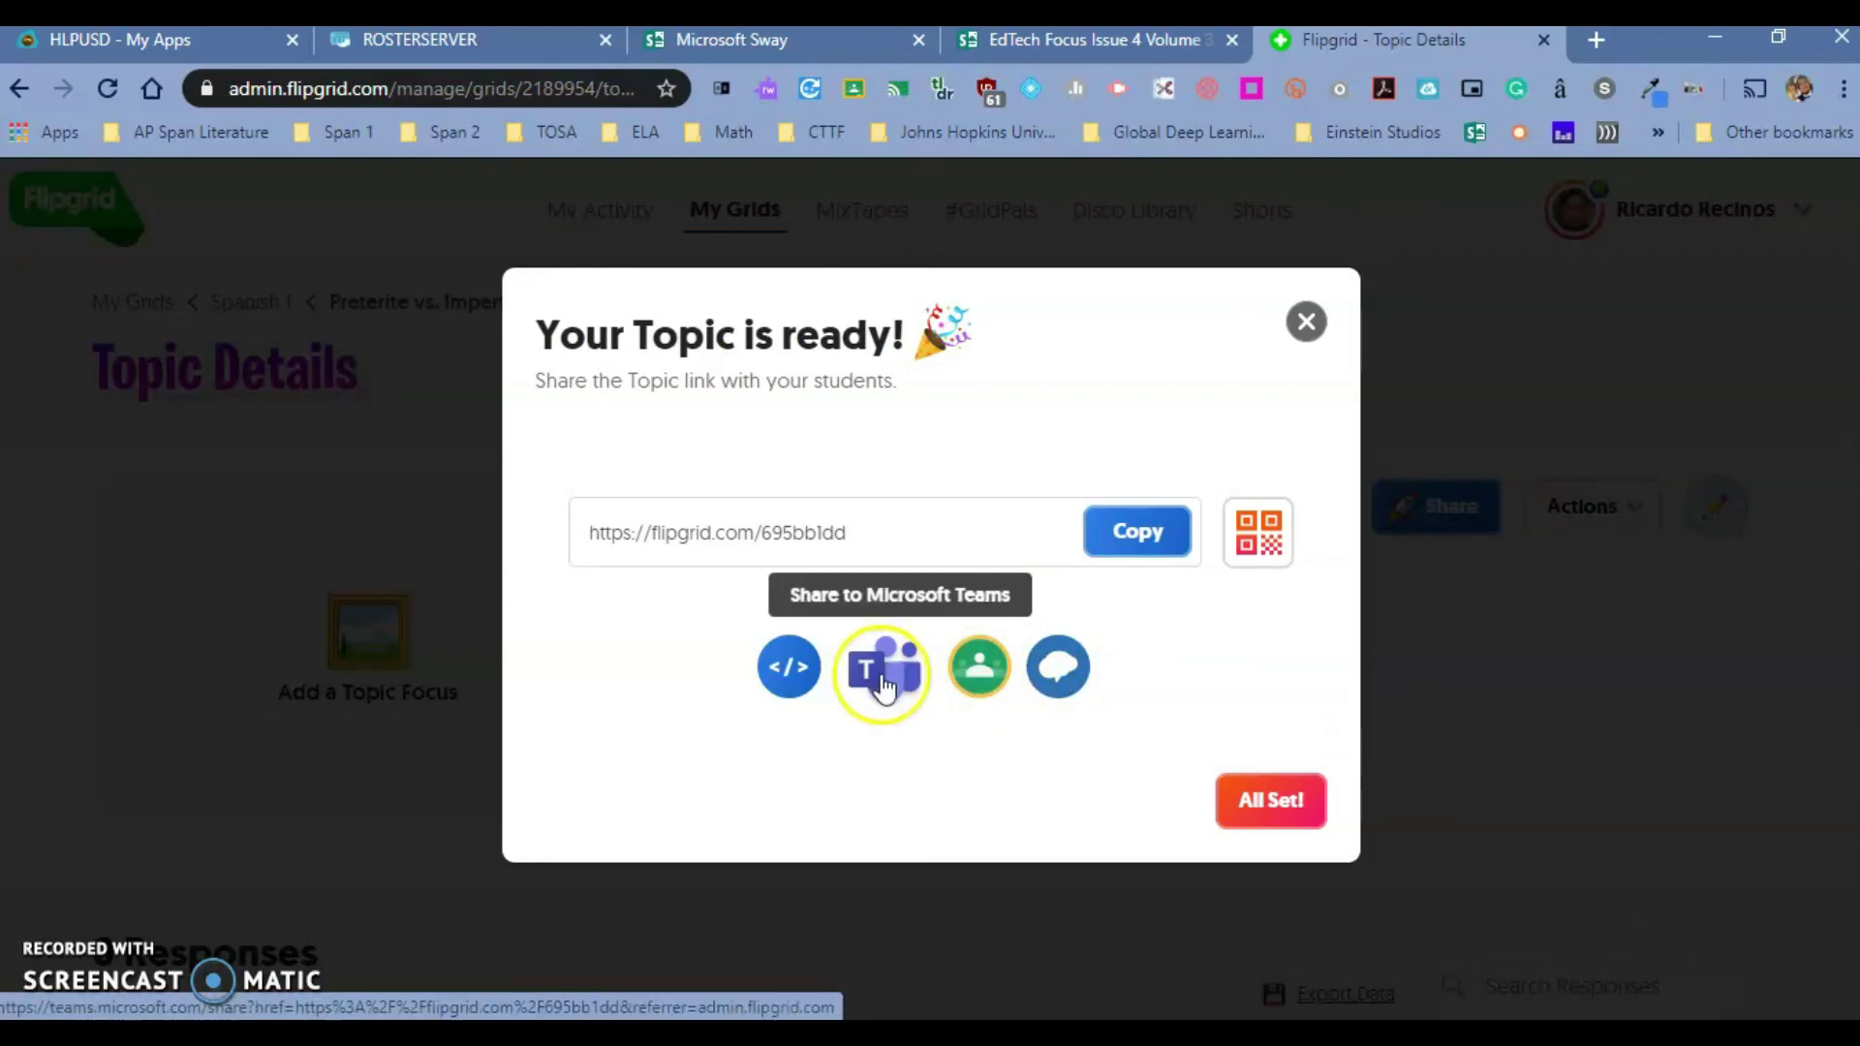
left_click(1272, 800)
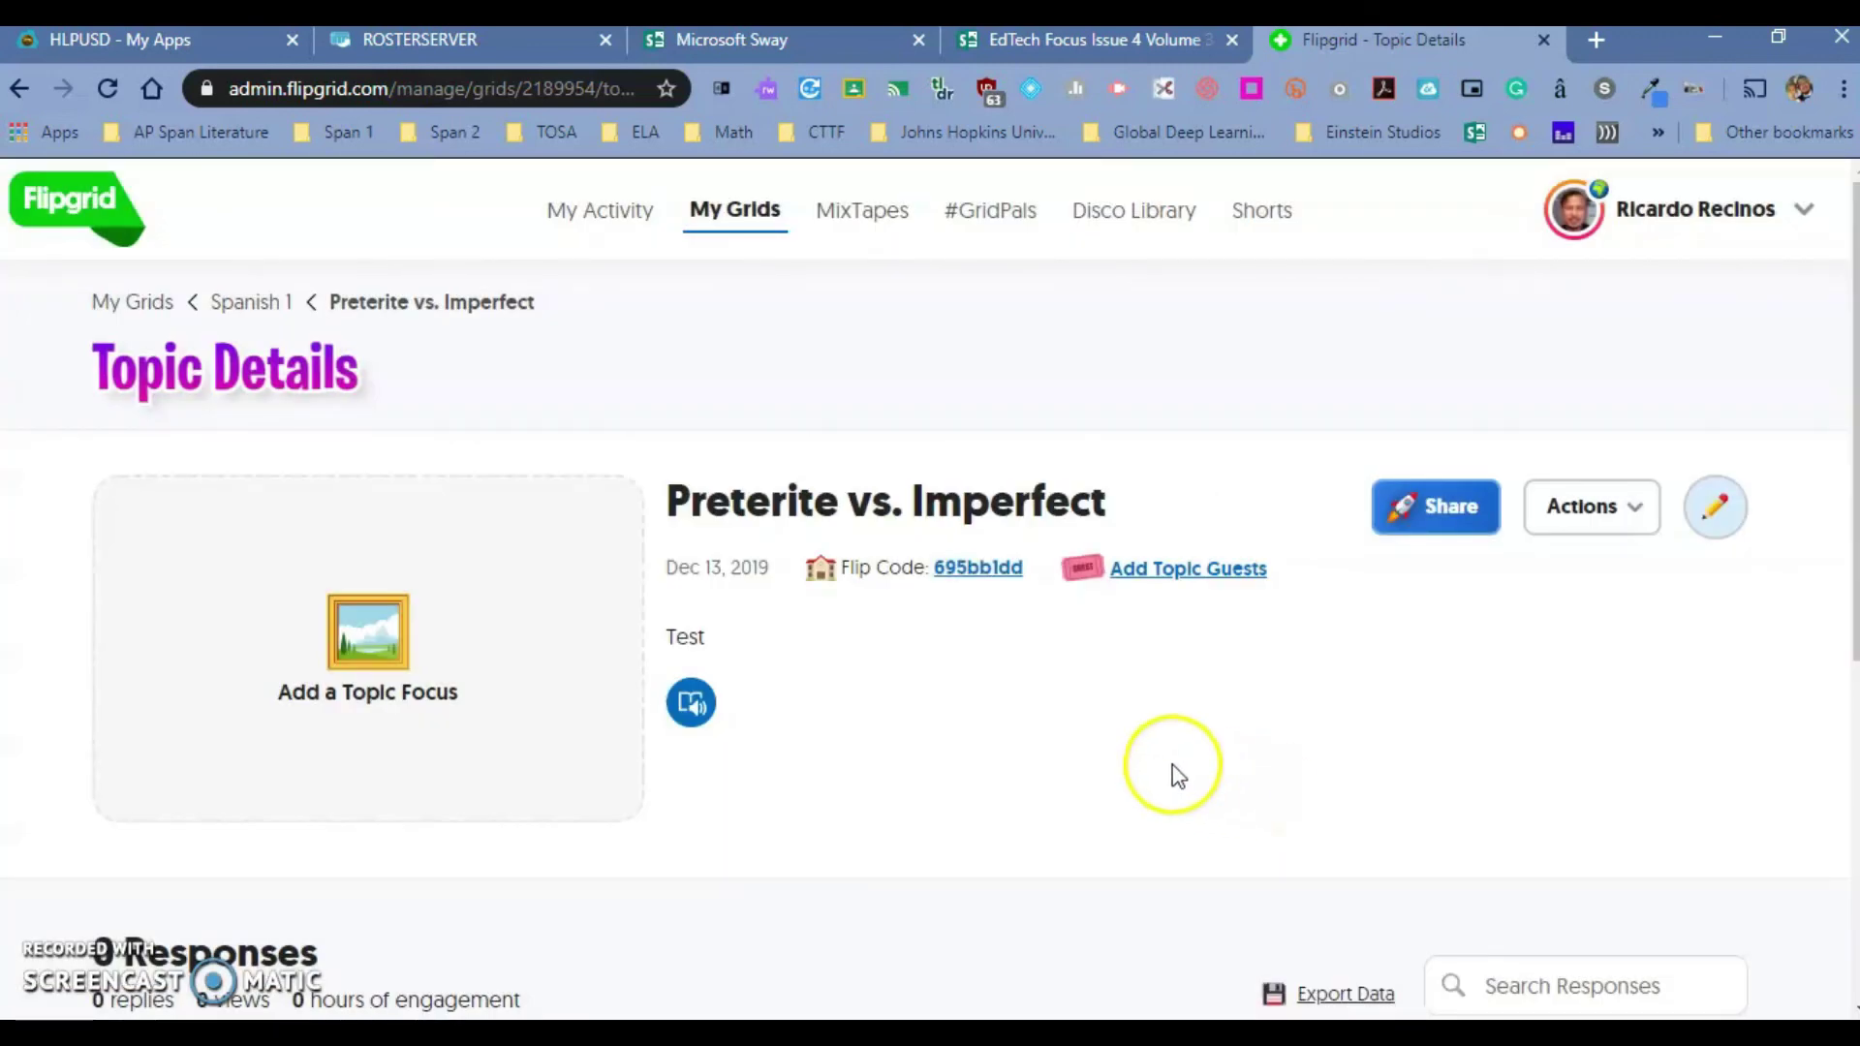